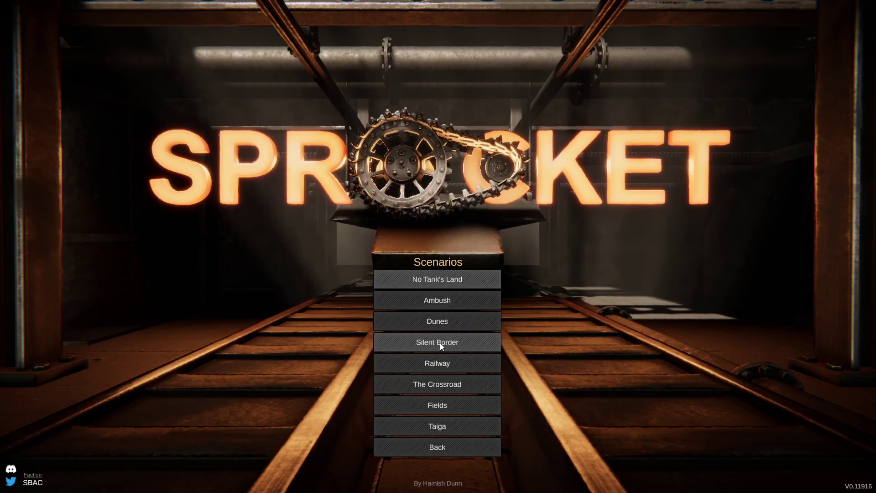
- Start the Railway scenario and view the default tank hull from above and from the side
{"action": "left_click", "coordinate": [448, 369]}
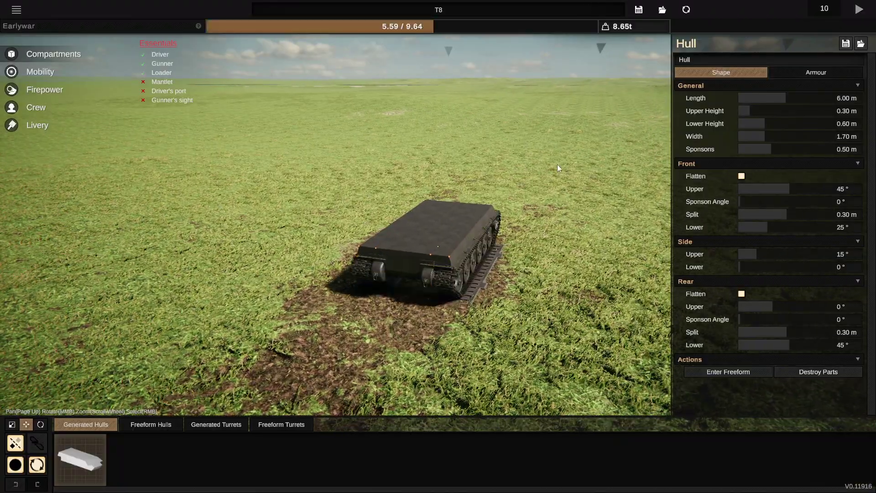
{"action": "left_click_drag", "start_coordinate": [477, 157], "coordinate": [472, 199]}
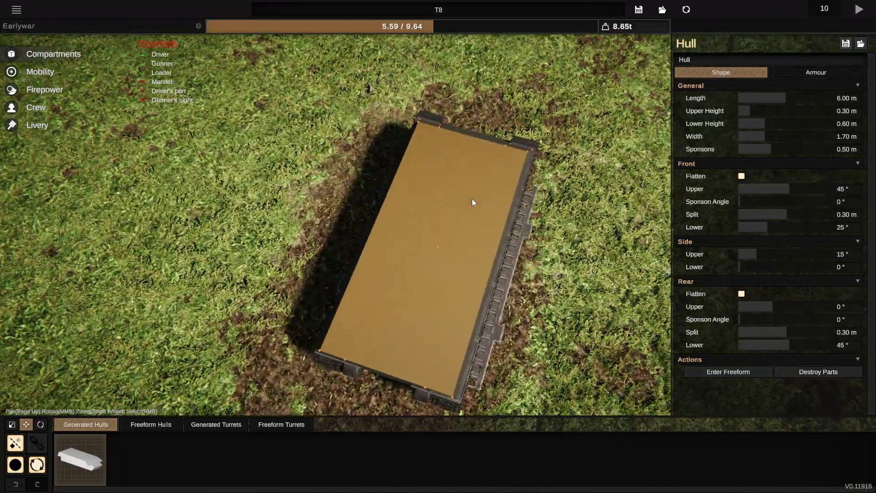
{"action": "scroll", "coordinate": [473, 201], "scroll_direction": "up", "scroll_amount": 3}
{"action": "left_click_drag", "start_coordinate": [553, 105], "coordinate": [466, 37]}
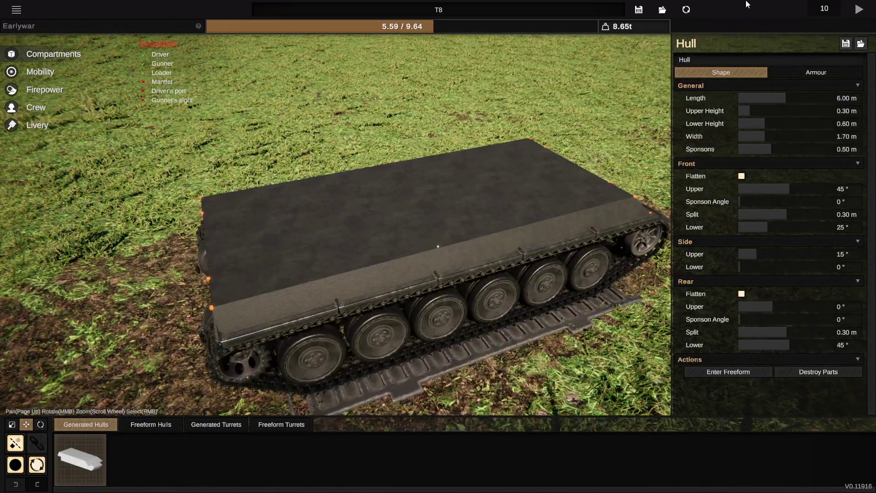
- Load the T2 vehicle blueprint
{"action": "left_click", "coordinate": [661, 10]}
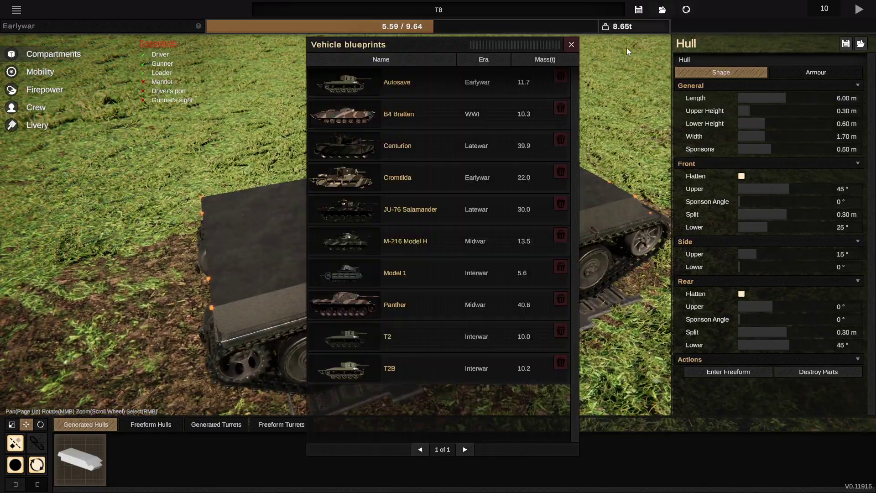
{"action": "left_click", "coordinate": [420, 348]}
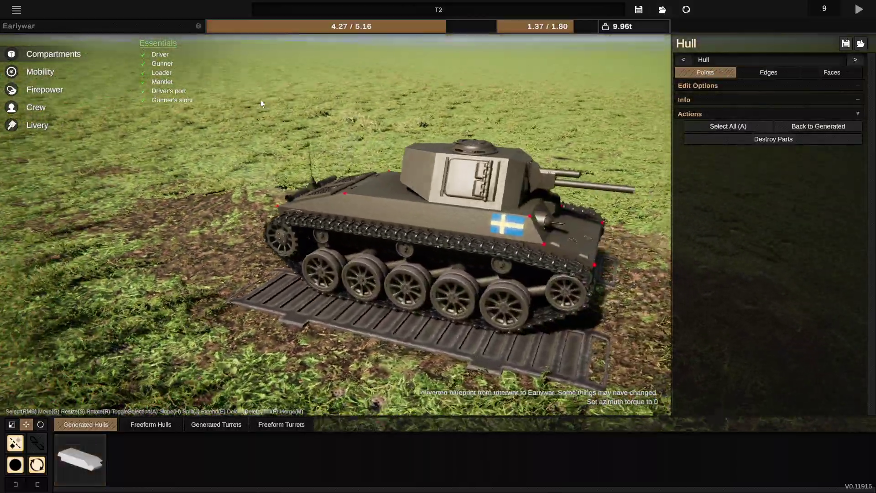
{"action": "left_click_drag", "start_coordinate": [260, 104], "coordinate": [301, 136]}
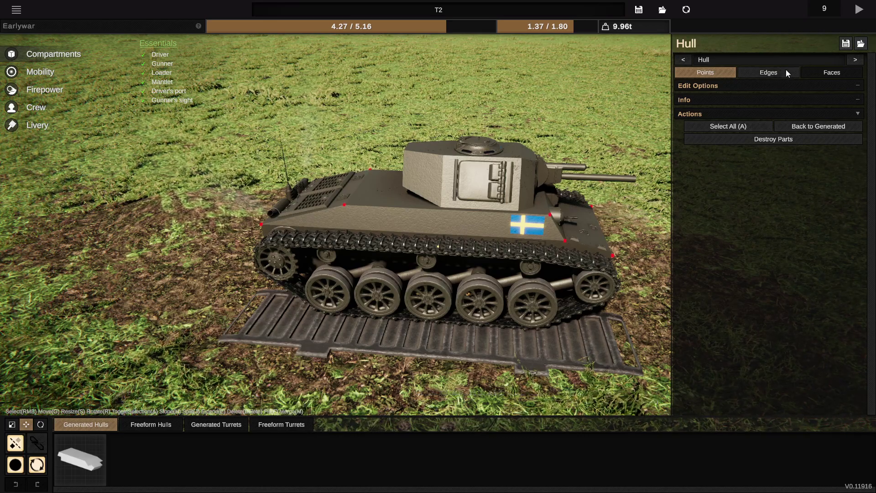
- Rename the hull compartment to "T2 Hull" and save it as a compartment blueprint
{"action": "left_click", "coordinate": [716, 60]}
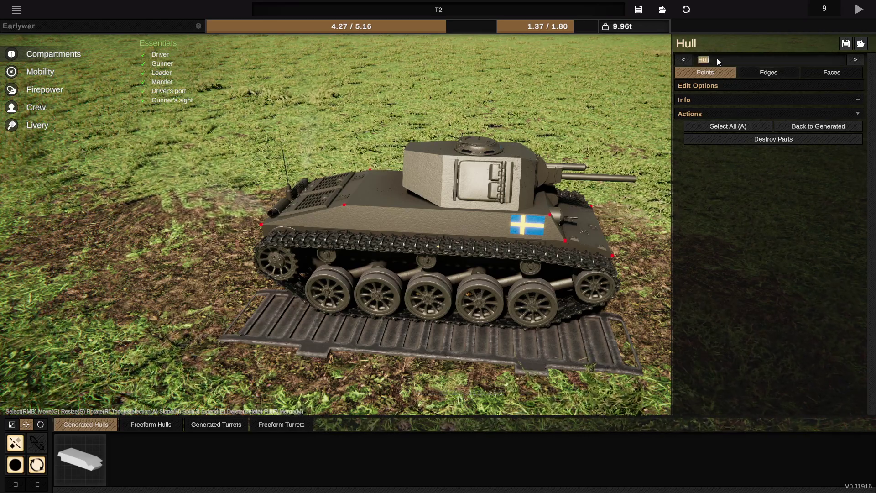
{"action": "type", "text": "T2"}
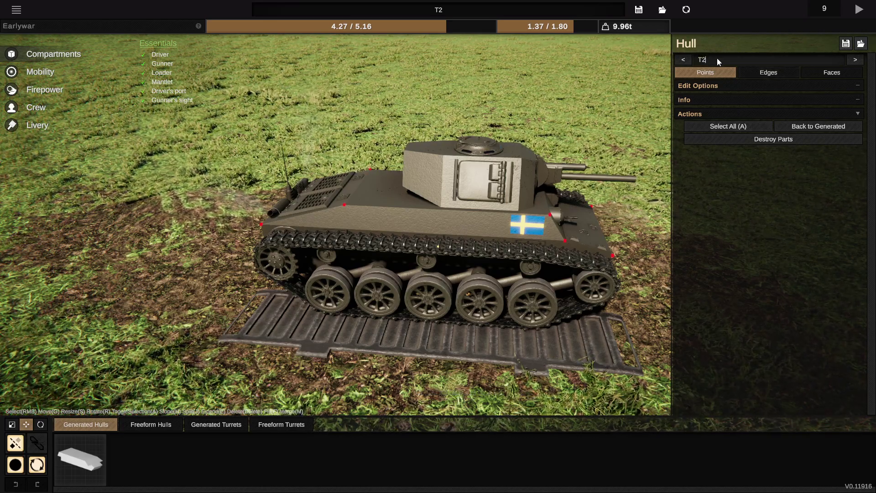
{"action": "type", "text": " Hull"}
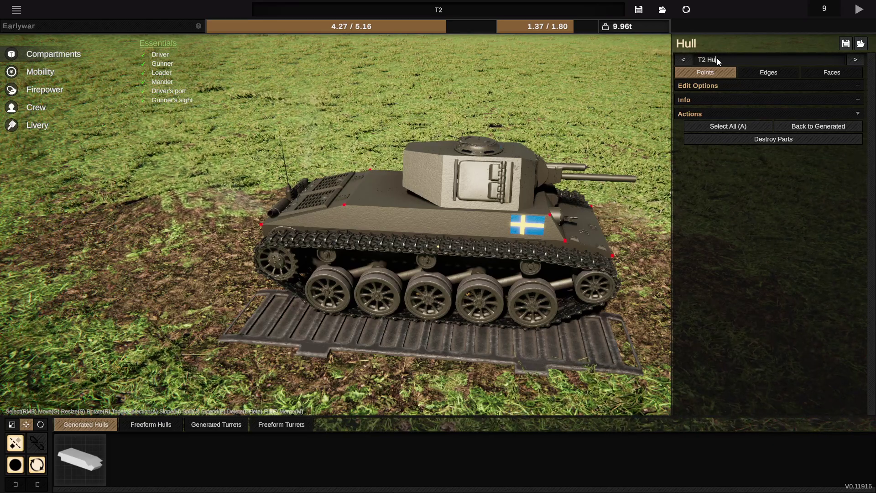
{"action": "left_click", "coordinate": [779, 217]}
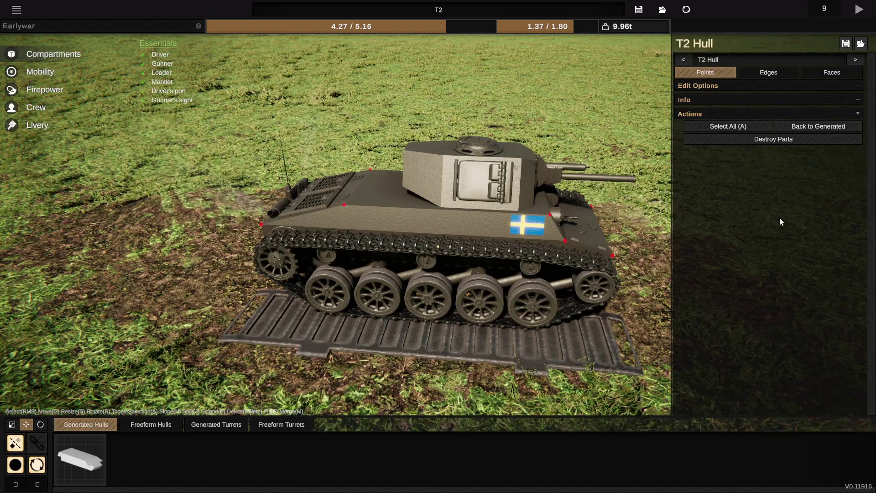
{"action": "left_click", "coordinate": [844, 45]}
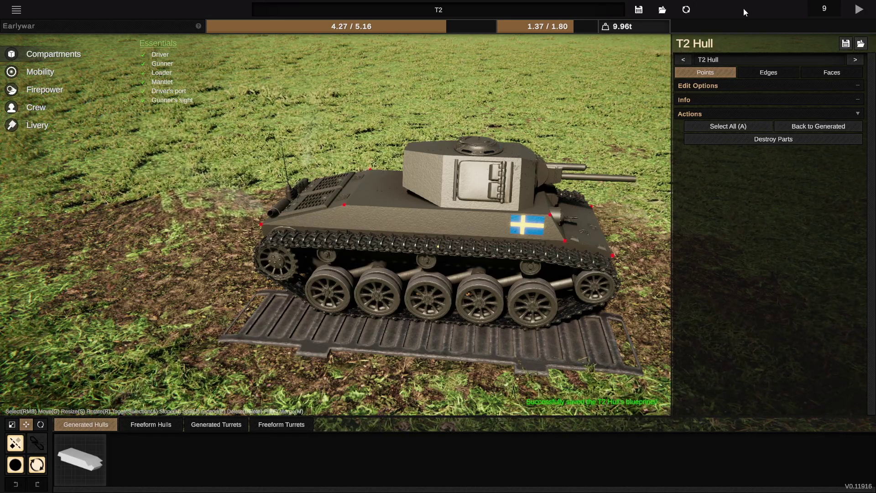
- Start a new vehicle design, discarding the current one, and dismiss the vehicle blueprint list
{"action": "left_click", "coordinate": [662, 9]}
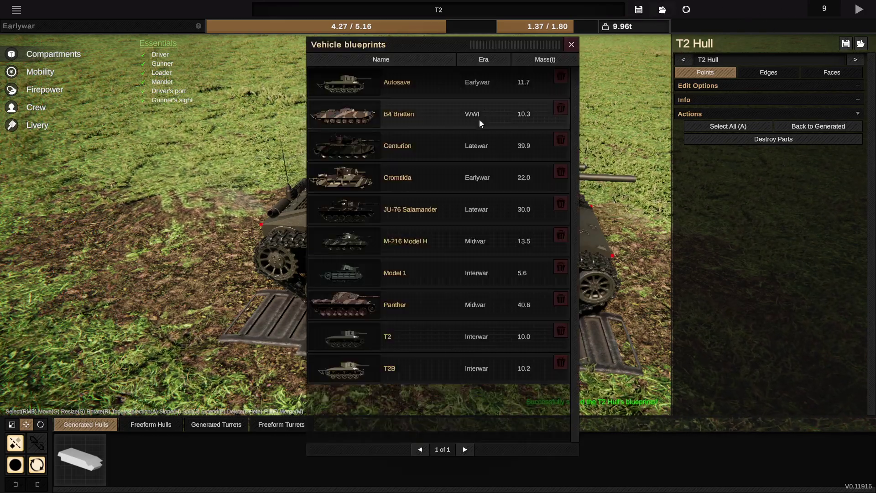
{"action": "left_click", "coordinate": [691, 11]}
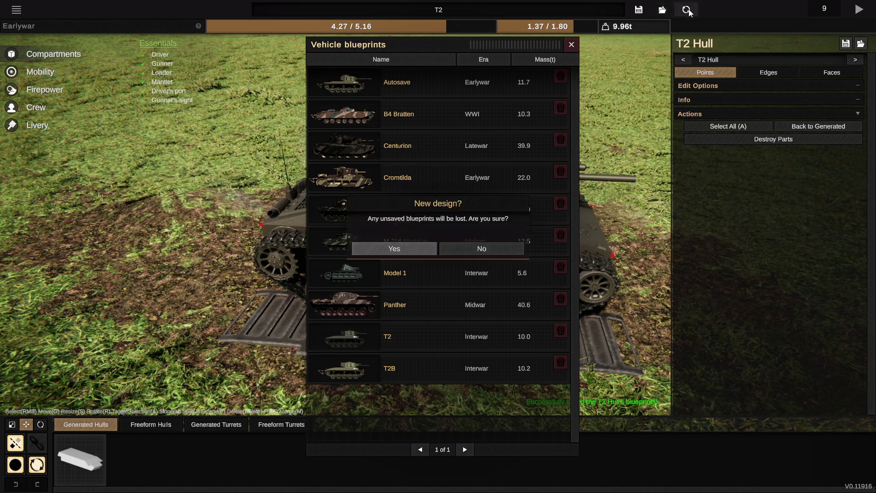
{"action": "left_click", "coordinate": [394, 249]}
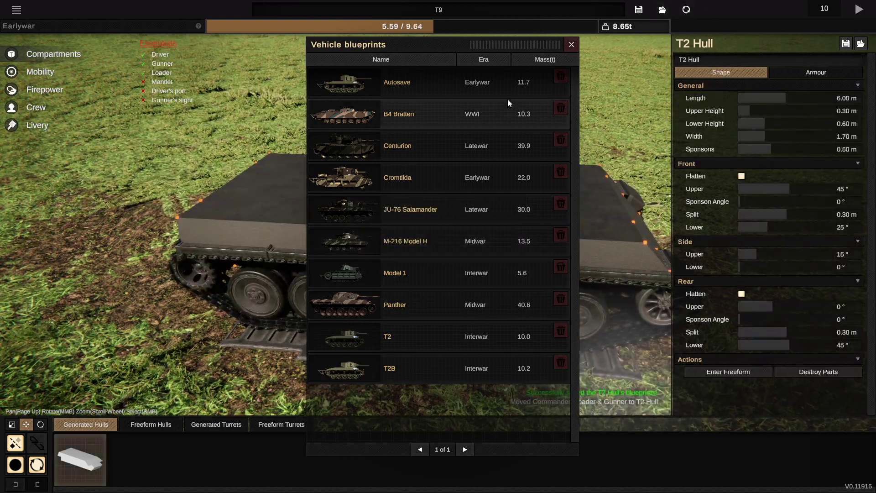
{"action": "left_click", "coordinate": [571, 44]}
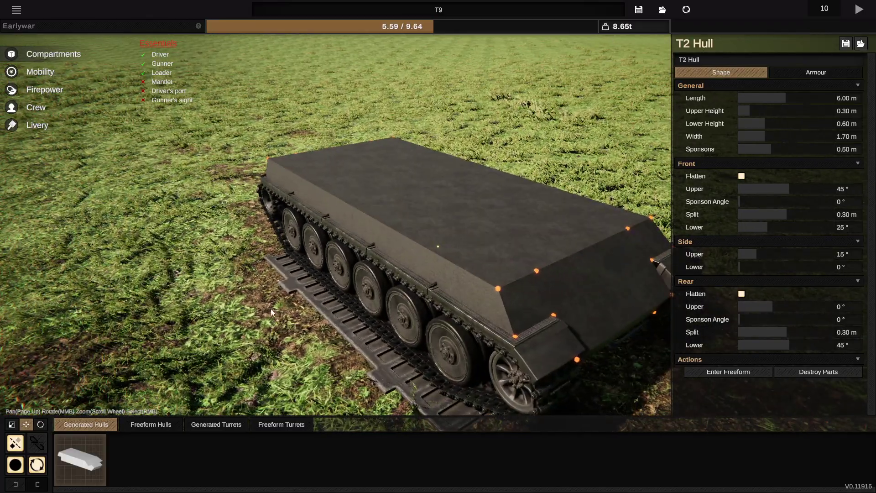
- Load the saved T2 Hull compartment blueprint into the new design
{"action": "left_click", "coordinate": [861, 43]}
{"action": "left_click", "coordinate": [417, 94]}
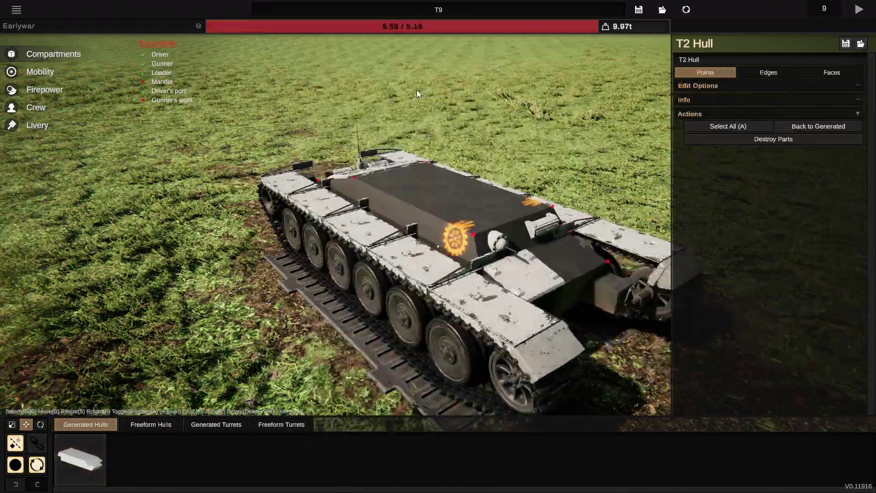
{"action": "left_click_drag", "start_coordinate": [411, 94], "coordinate": [303, 71]}
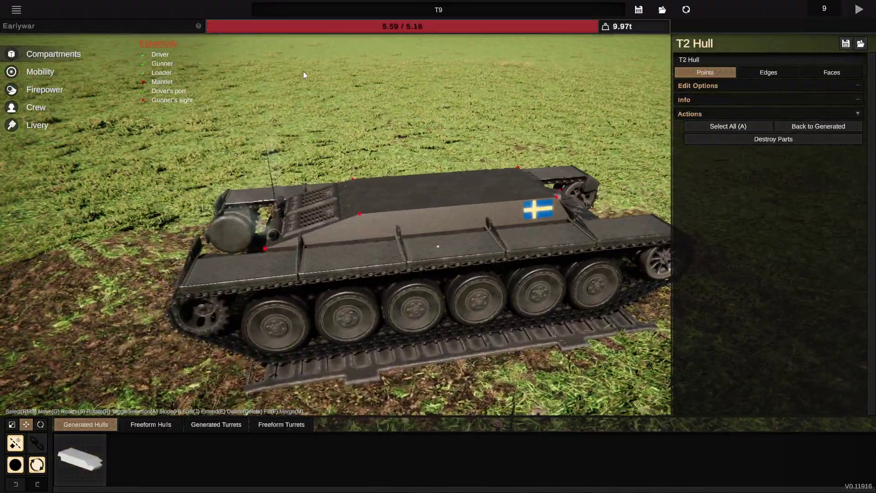
- Turn off automatic generation of the track fenders
{"action": "left_click", "coordinate": [31, 127]}
{"action": "left_click", "coordinate": [40, 72]}
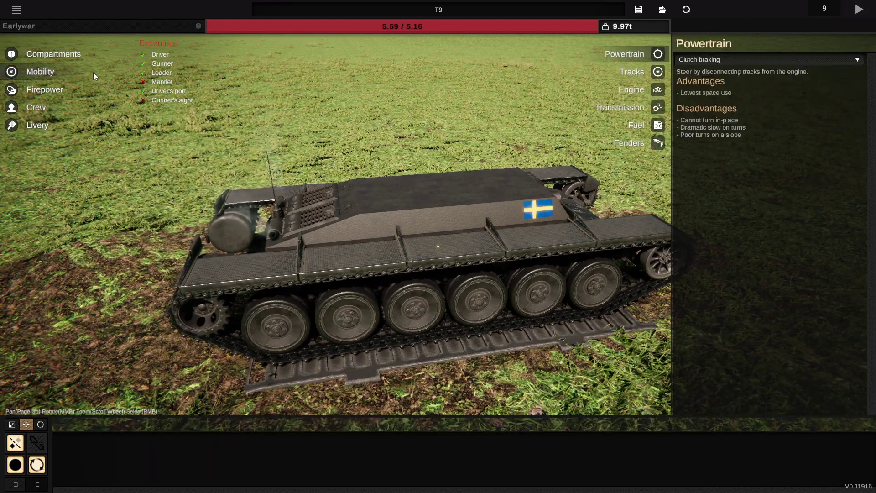
{"action": "left_click", "coordinate": [53, 54]}
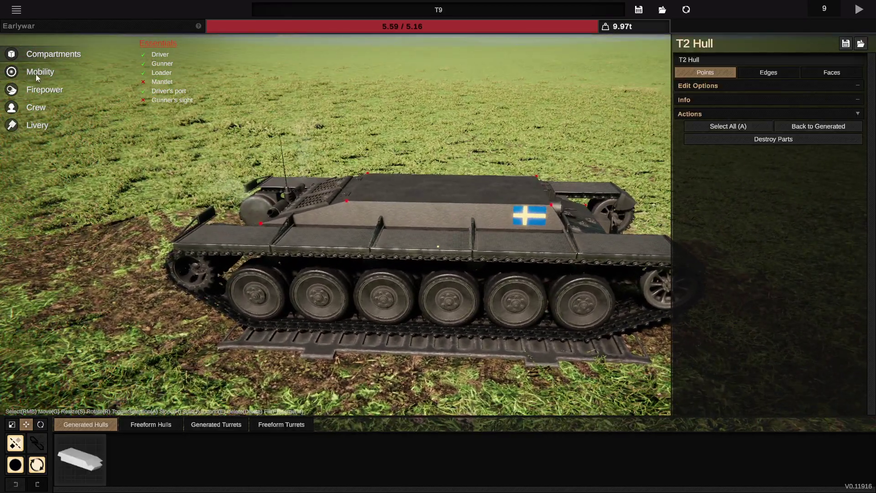
{"action": "left_click", "coordinate": [37, 73]}
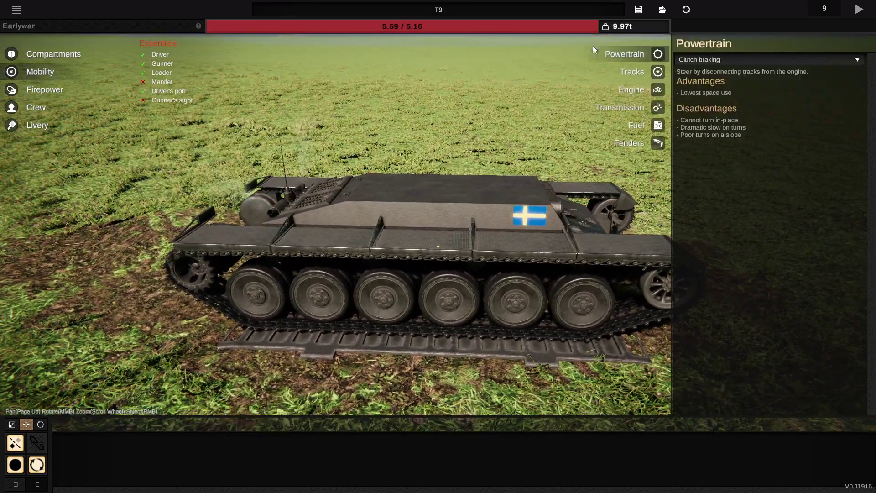
{"action": "left_click", "coordinate": [657, 143]}
{"action": "left_click", "coordinate": [734, 59]}
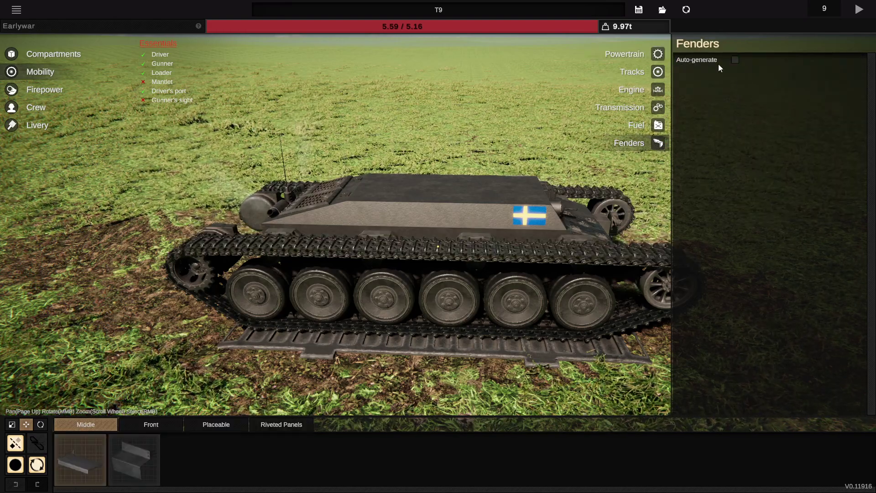
- Reposition the track's idler to about -1.18 m forward and 0.20 m high, and its sprocket to about 1.07 m forward and 0.27 m high
{"action": "left_click", "coordinate": [659, 70]}
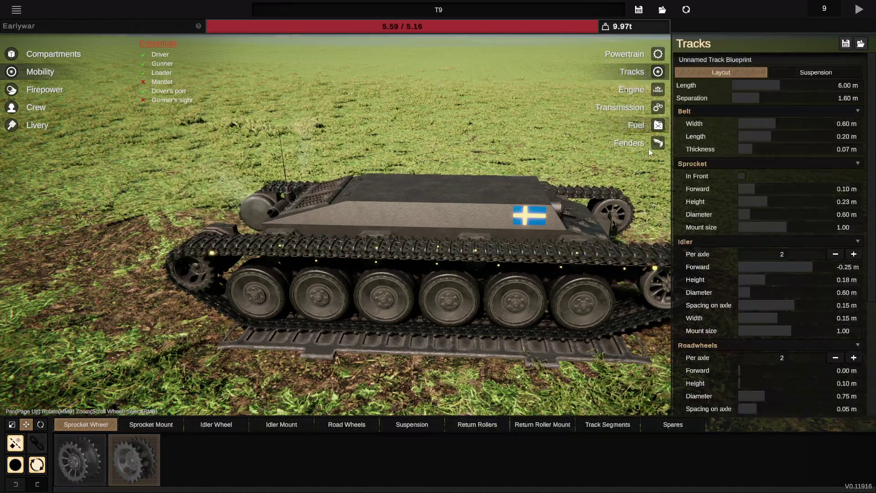
{"action": "left_click_drag", "start_coordinate": [661, 275], "coordinate": [575, 262]}
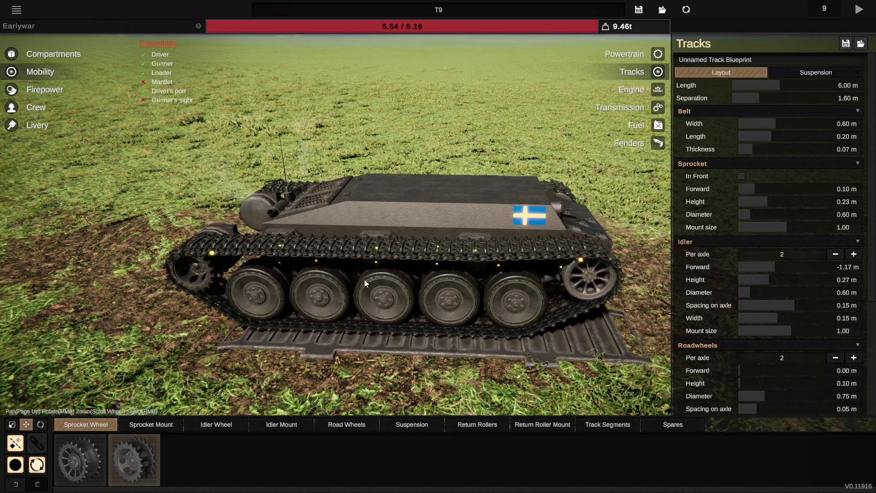
{"action": "left_click_drag", "start_coordinate": [210, 256], "coordinate": [436, 219]}
{"action": "scroll", "coordinate": [435, 218], "scroll_direction": "up", "scroll_amount": 5}
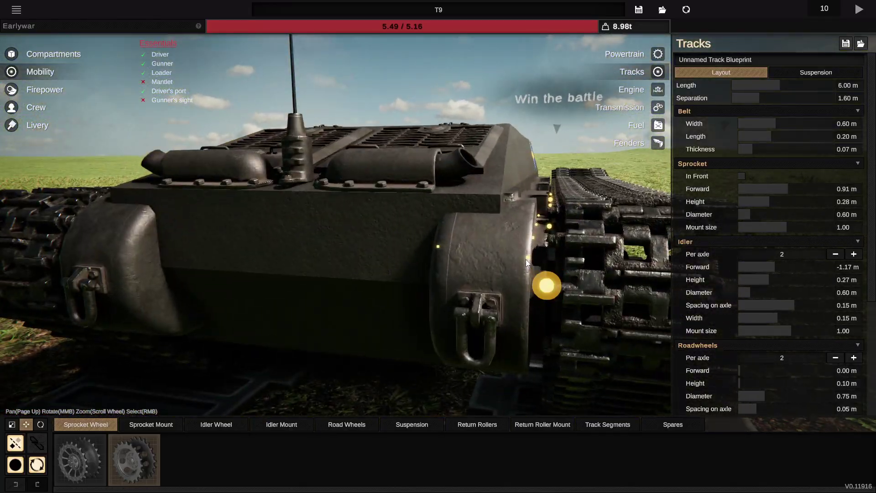
{"action": "left_click_drag", "start_coordinate": [513, 245], "coordinate": [174, 245]}
{"action": "left_click_drag", "start_coordinate": [383, 238], "coordinate": [277, 237]}
{"action": "scroll", "coordinate": [277, 236], "scroll_direction": "down", "scroll_amount": 3}
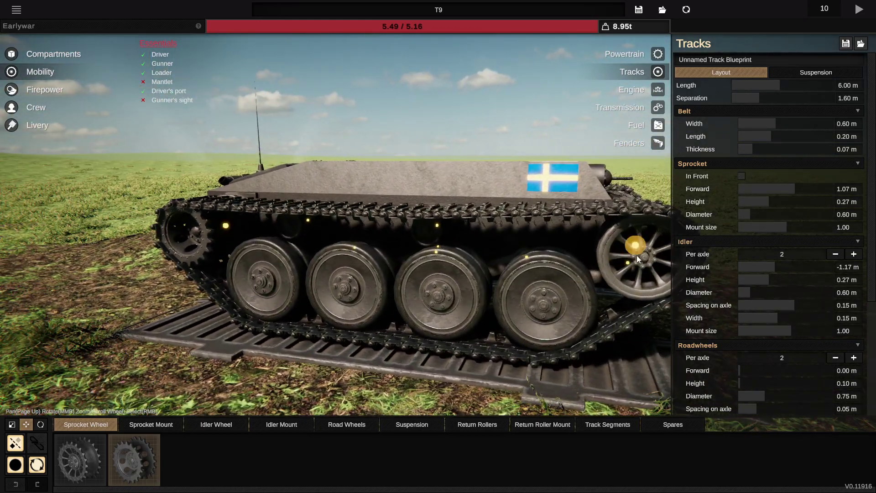
{"action": "mouse_move", "coordinate": [636, 255]}
{"action": "left_mouse_down"}
{"action": "mouse_move", "coordinate": [634, 267]}
{"action": "mouse_move", "coordinate": [637, 258]}
{"action": "mouse_move", "coordinate": [608, 267]}
{"action": "mouse_move", "coordinate": [634, 264]}
{"action": "left_mouse_up"}
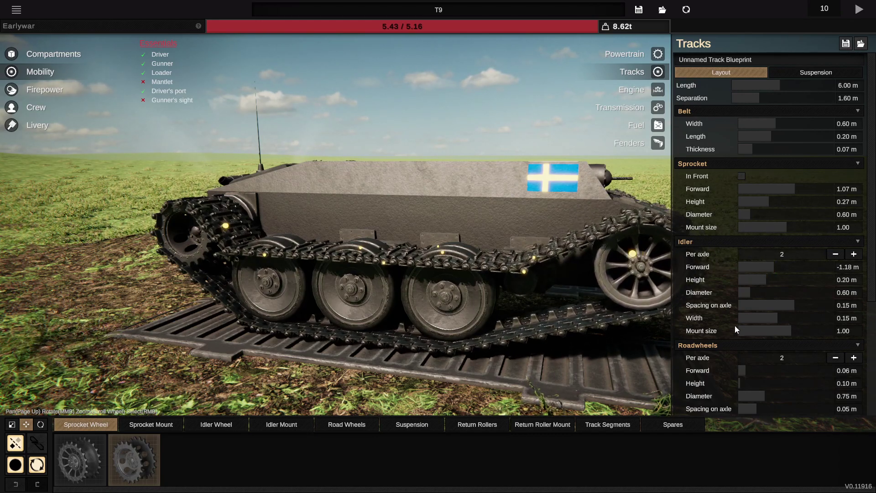
- Disable the return rollers and try one roadwheel per axle before restoring two per axle
{"action": "left_click", "coordinate": [835, 358]}
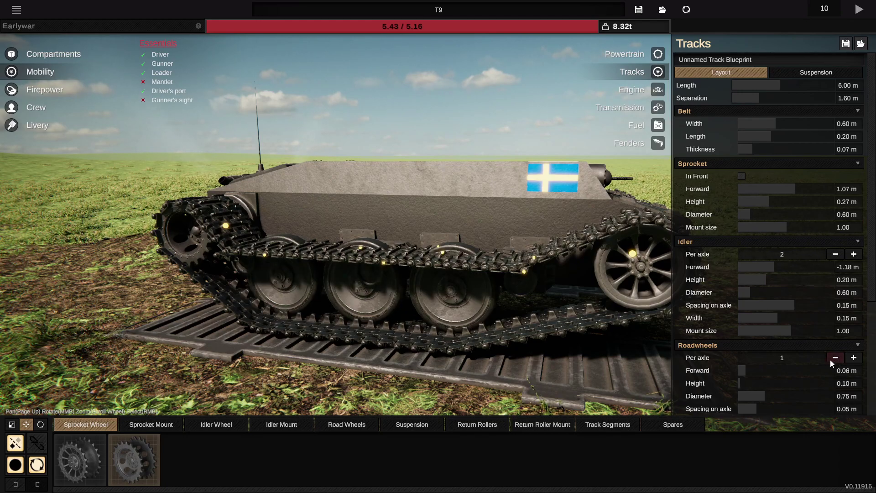
{"action": "scroll", "coordinate": [730, 356], "scroll_direction": "down", "scroll_amount": 4}
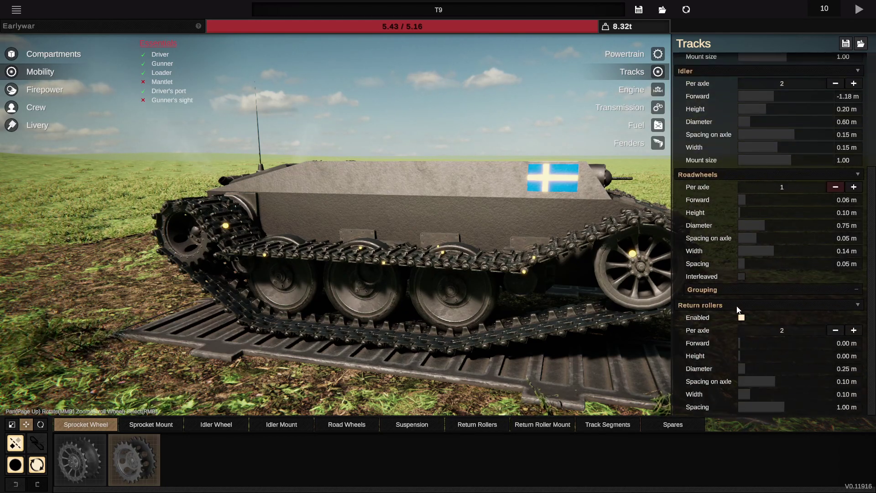
{"action": "left_click", "coordinate": [742, 318]}
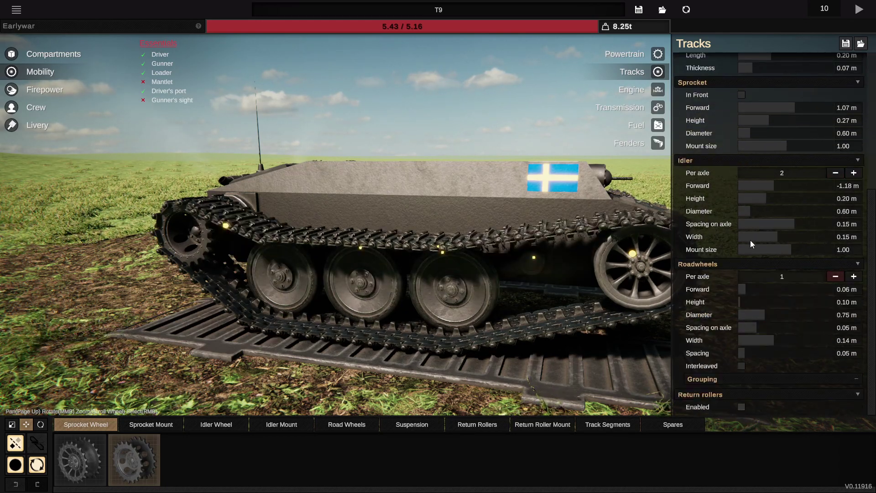
{"action": "scroll", "coordinate": [697, 228], "scroll_direction": "up", "scroll_amount": 2}
{"action": "scroll", "coordinate": [722, 285], "scroll_direction": "down", "scroll_amount": 2}
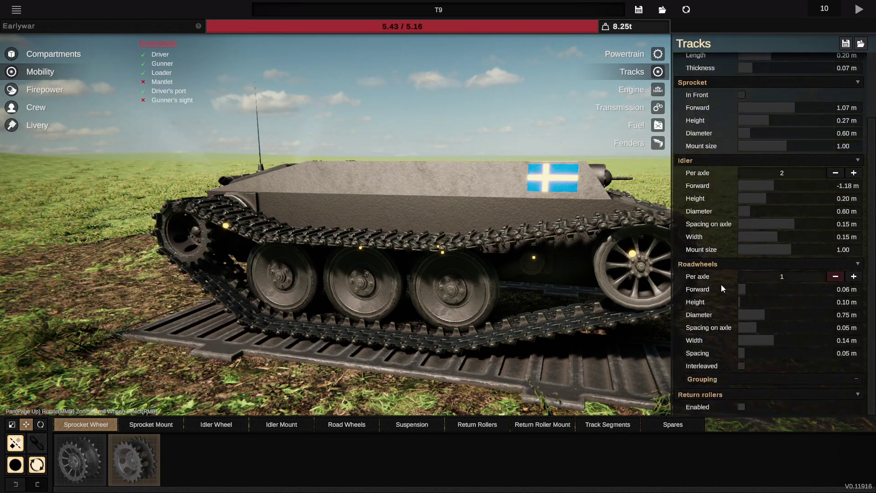
{"action": "left_click", "coordinate": [853, 276]}
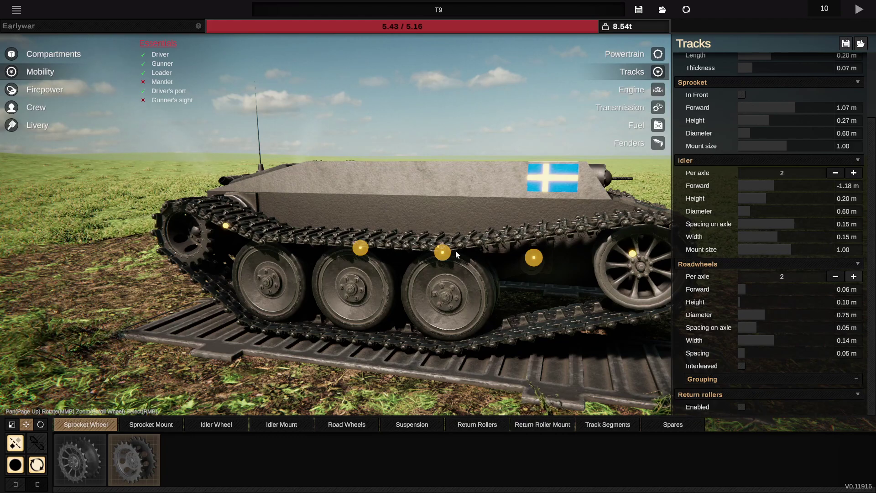
- Set the roadwheels to a 0.62 m diameter and about 0.18 m forward, and enable the return rollers
{"action": "left_click_drag", "start_coordinate": [439, 245], "coordinate": [477, 231]}
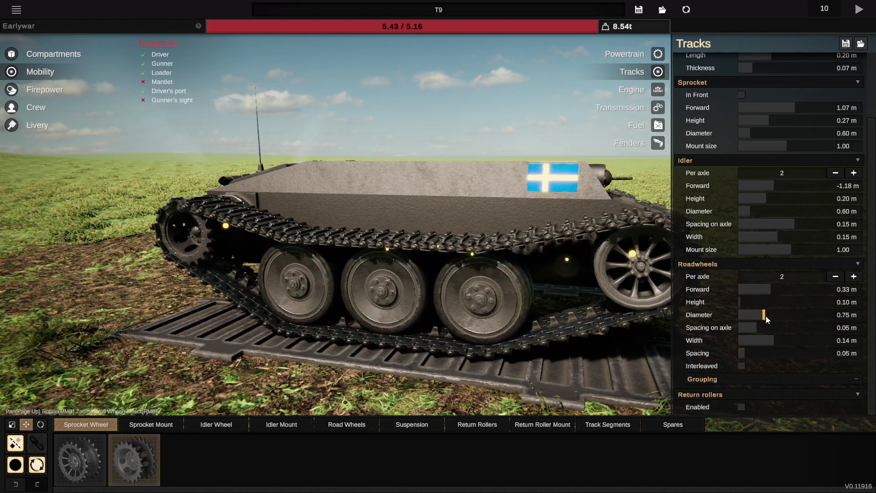
{"action": "mouse_move", "coordinate": [766, 316]}
{"action": "left_mouse_down"}
{"action": "mouse_move", "coordinate": [743, 312]}
{"action": "mouse_move", "coordinate": [773, 311]}
{"action": "mouse_move", "coordinate": [755, 306]}
{"action": "left_mouse_up"}
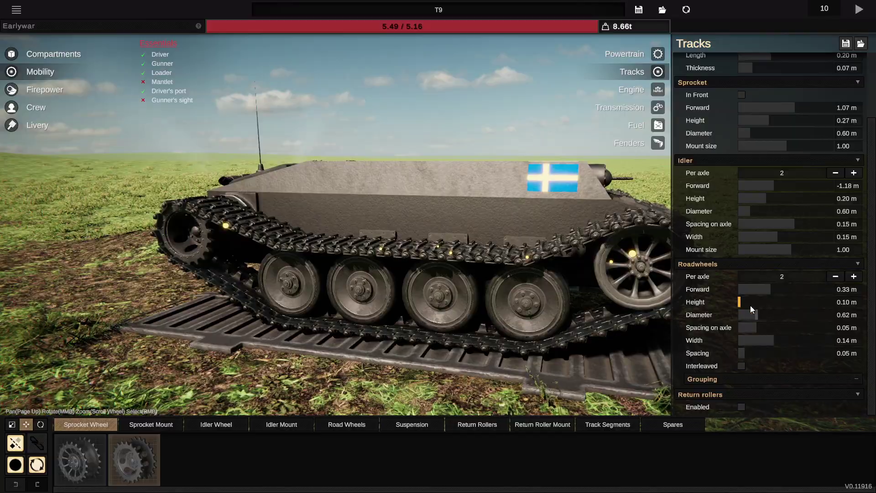
{"action": "left_click_drag", "start_coordinate": [468, 262], "coordinate": [488, 292]}
{"action": "scroll", "coordinate": [480, 254], "scroll_direction": "down", "scroll_amount": 5}
{"action": "scroll", "coordinate": [488, 292], "scroll_direction": "up", "scroll_amount": 2}
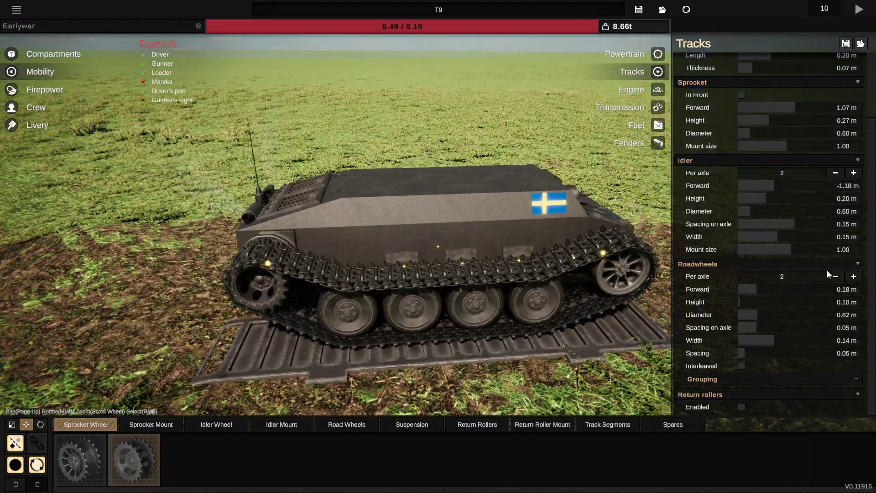
{"action": "left_click", "coordinate": [736, 407]}
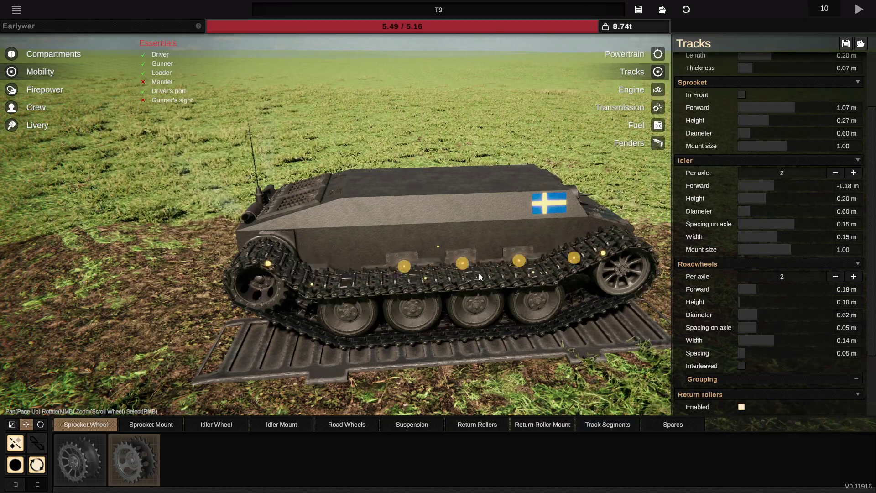
- Raise the return rollers to about 0.37 m and shift them about 0.14 m forward, with the roadwheels about 0.35 m forward
{"action": "left_click_drag", "start_coordinate": [467, 259], "coordinate": [466, 259]}
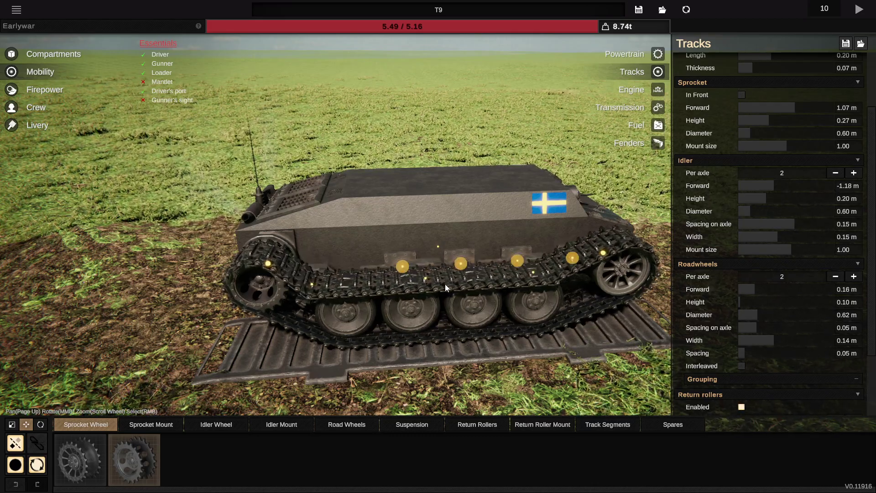
{"action": "left_click_drag", "start_coordinate": [606, 331], "coordinate": [587, 305]}
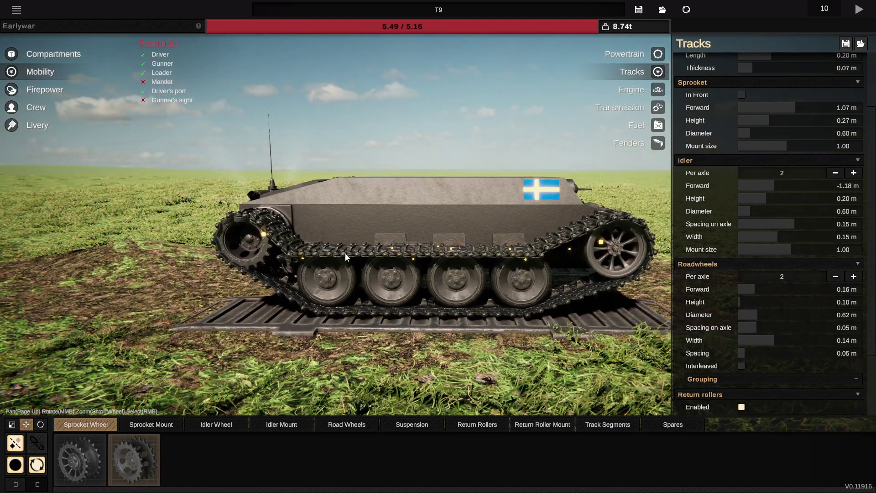
{"action": "scroll", "coordinate": [699, 346], "scroll_direction": "down", "scroll_amount": 3}
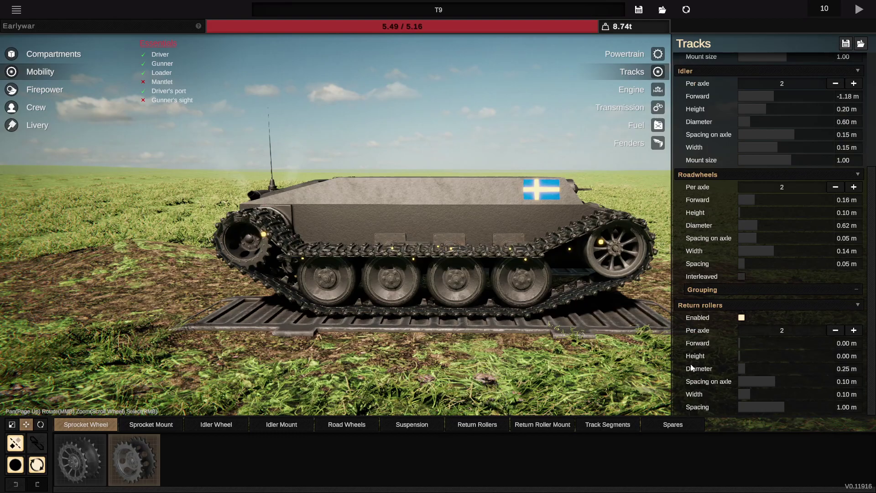
{"action": "left_click_drag", "start_coordinate": [741, 355], "coordinate": [757, 351]}
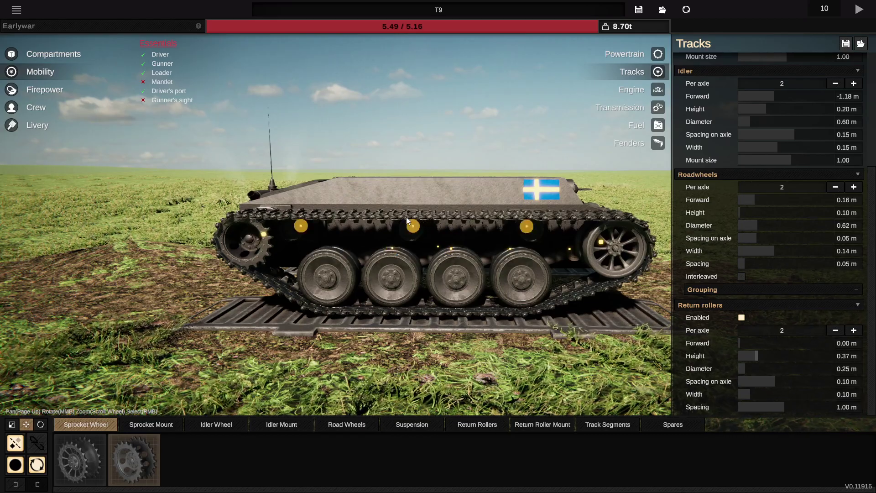
{"action": "left_click_drag", "start_coordinate": [409, 219], "coordinate": [423, 223]}
- Narrow the separation between the two tracks to 1.30 m
{"action": "left_click_drag", "start_coordinate": [638, 253], "coordinate": [425, 249]}
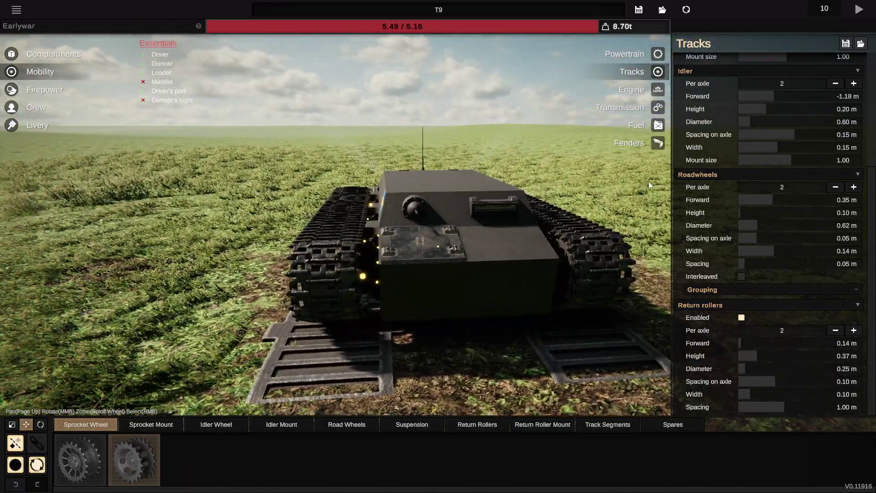
{"action": "scroll", "coordinate": [726, 140], "scroll_direction": "up", "scroll_amount": 5}
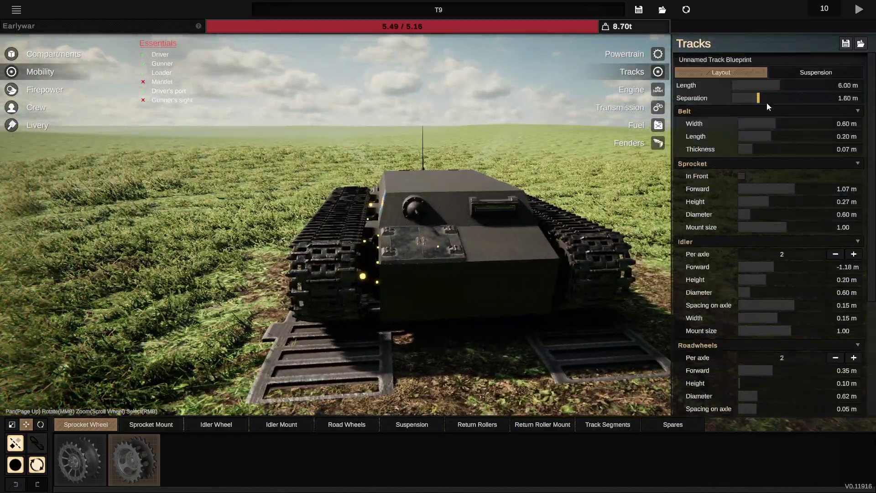
{"action": "mouse_move", "coordinate": [758, 97]}
{"action": "left_mouse_down"}
{"action": "mouse_move", "coordinate": [751, 96]}
{"action": "mouse_move", "coordinate": [758, 99]}
{"action": "left_mouse_up"}
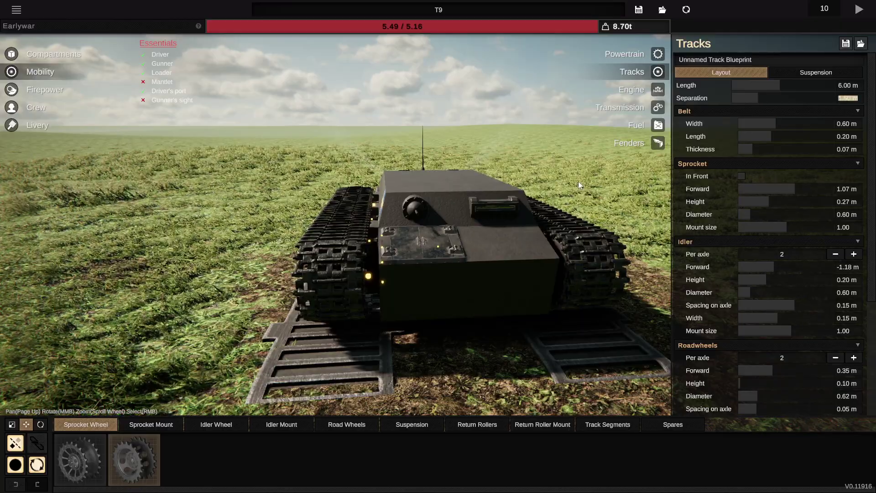
{"action": "mouse_move", "coordinate": [646, 163]}
{"action": "left_mouse_down"}
{"action": "mouse_move", "coordinate": [673, 168]}
{"action": "mouse_move", "coordinate": [633, 161]}
{"action": "left_mouse_up"}
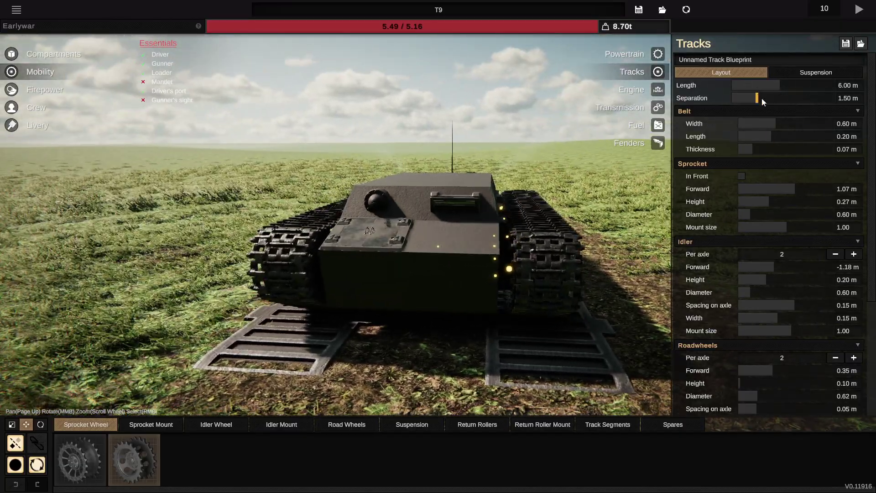
{"action": "left_click_drag", "start_coordinate": [762, 98], "coordinate": [751, 97]}
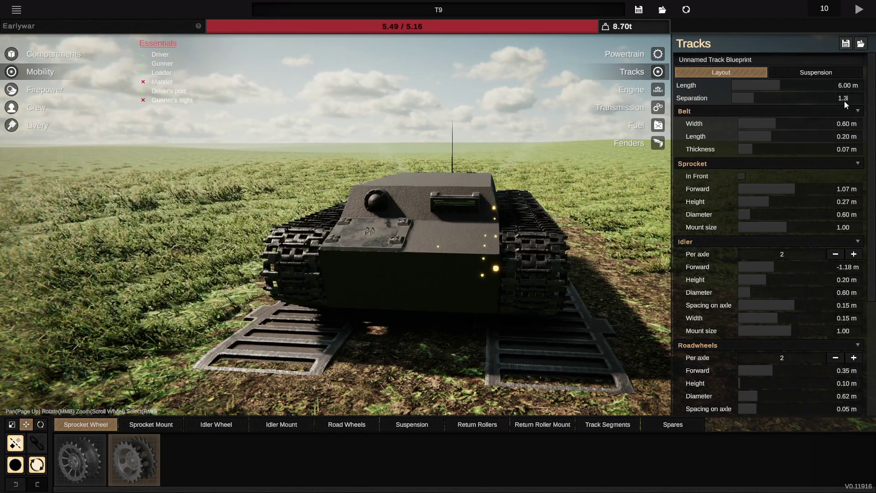
{"action": "key", "text": "Return"}
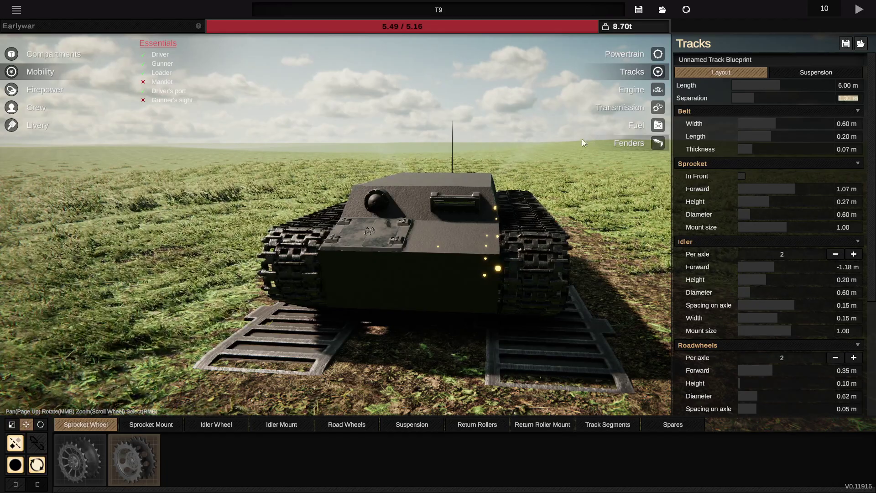
- Move the hull's upper side face outward so the upper hull widens over the tracks
{"action": "scroll", "coordinate": [623, 219], "scroll_direction": "up", "scroll_amount": 5}
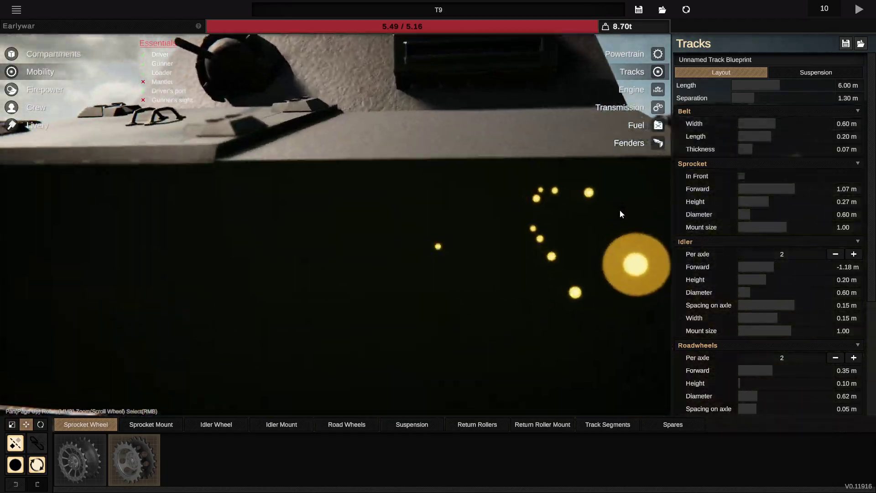
{"action": "left_click_drag", "start_coordinate": [560, 213], "coordinate": [541, 210]}
{"action": "scroll", "coordinate": [542, 214], "scroll_direction": "down", "scroll_amount": 5}
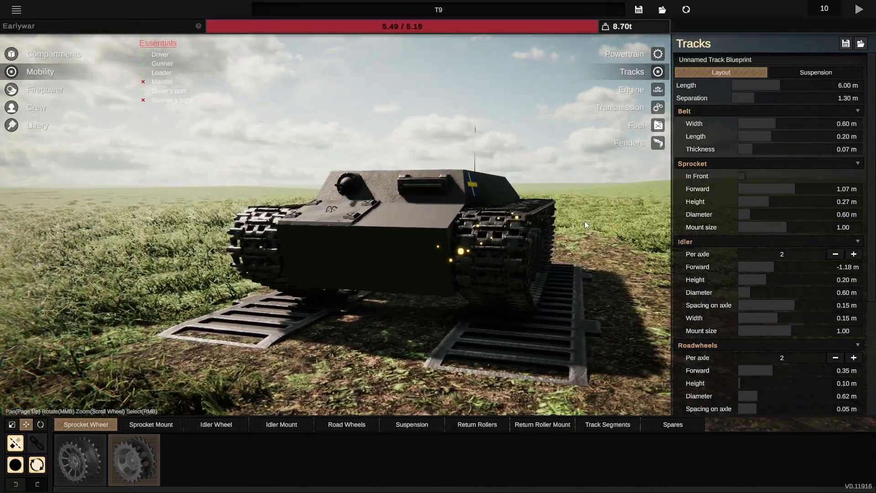
{"action": "left_click_drag", "start_coordinate": [585, 222], "coordinate": [537, 254]}
{"action": "scroll", "coordinate": [566, 254], "scroll_direction": "up", "scroll_amount": 3}
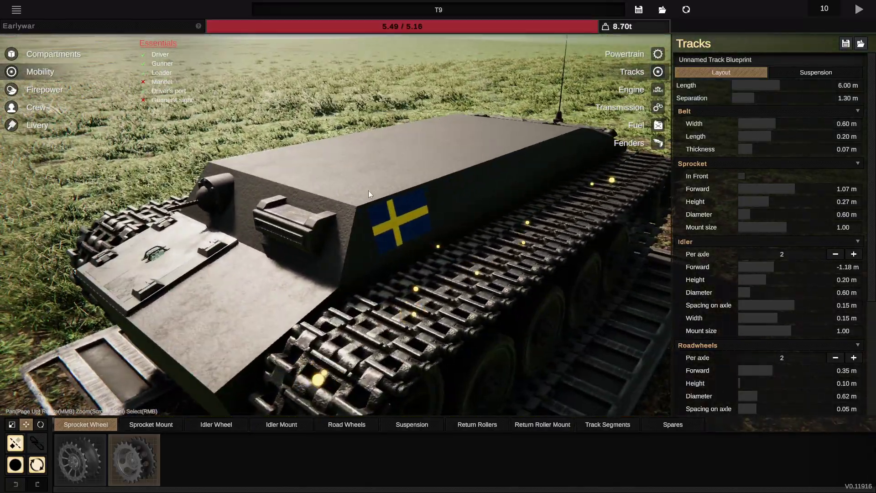
{"action": "left_click", "coordinate": [53, 50]}
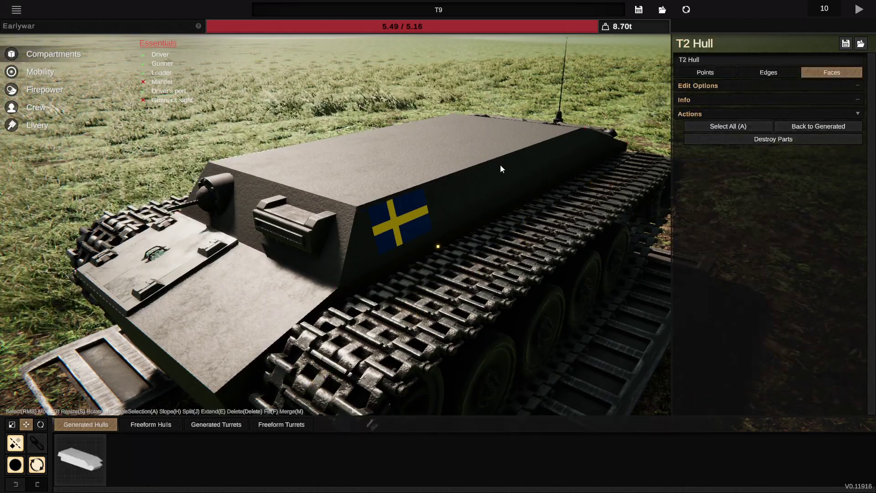
{"action": "right_click", "coordinate": [511, 183]}
{"action": "left_click_drag", "start_coordinate": [669, 230], "coordinate": [659, 208]}
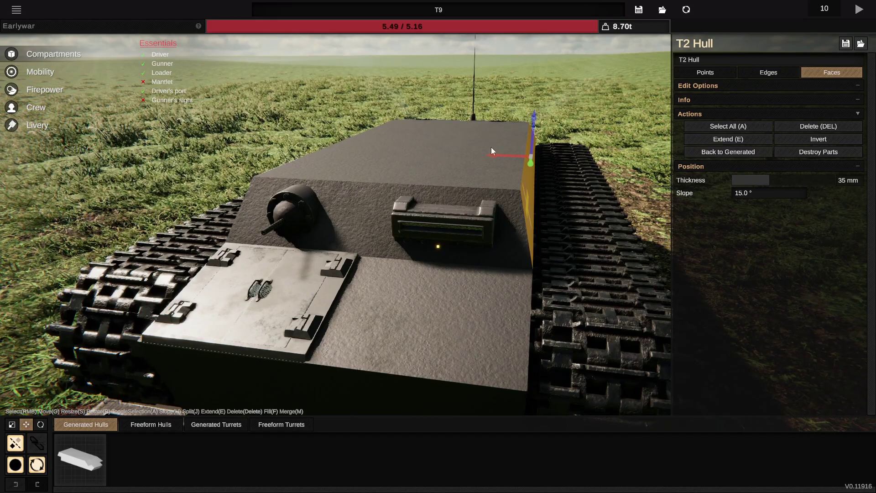
{"action": "left_click_drag", "start_coordinate": [514, 155], "coordinate": [565, 166]}
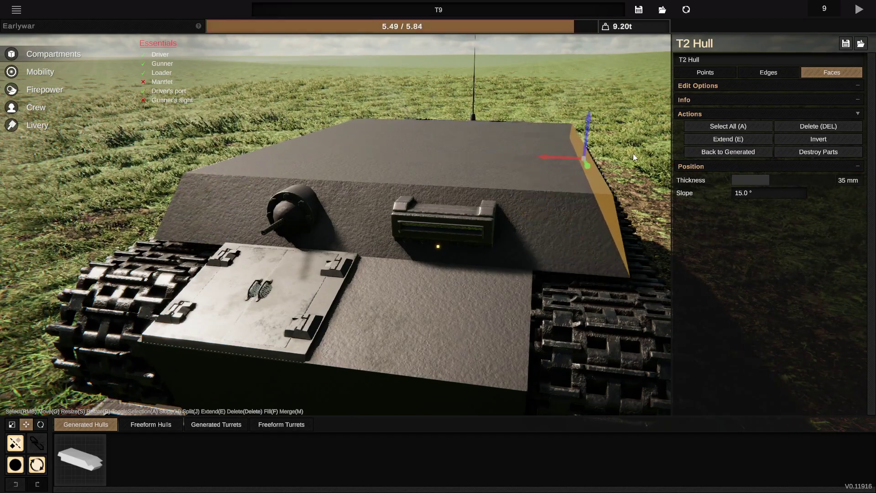
- Select the hull's lower front, glacis and upper front faces together and move them forward to lengthen the nose
{"action": "left_click_drag", "start_coordinate": [633, 158], "coordinate": [392, 321]}
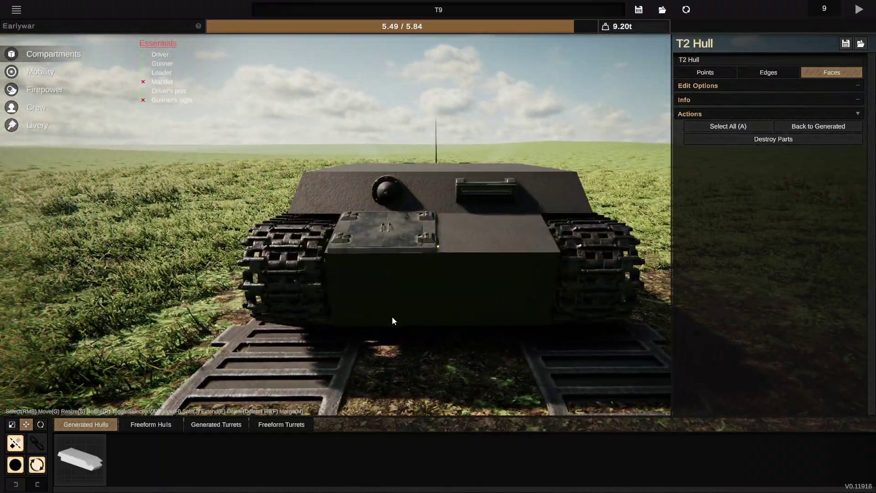
{"action": "right_click", "coordinate": [464, 266]}
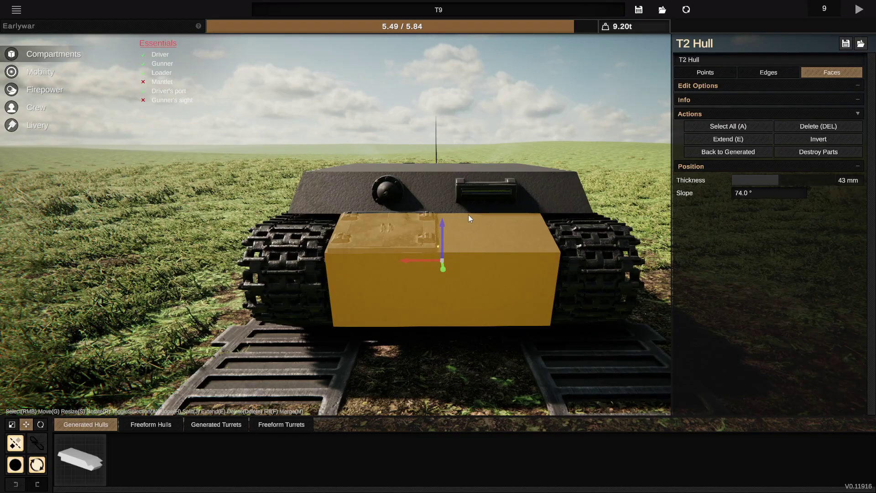
{"action": "right_click", "coordinate": [461, 190], "text": "shift"}
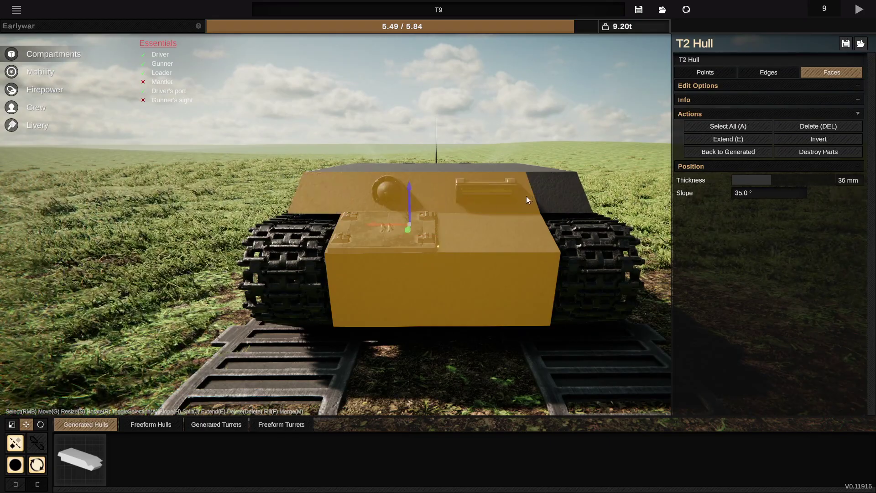
{"action": "left_click_drag", "start_coordinate": [527, 195], "coordinate": [84, 228]}
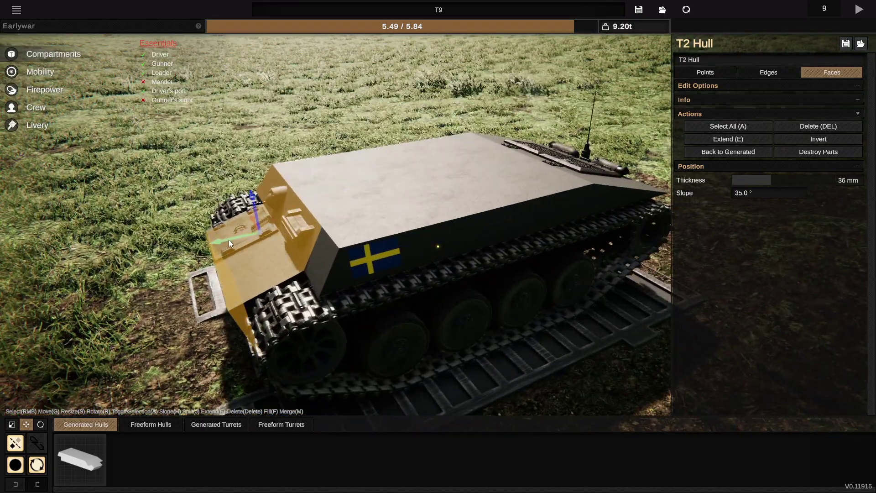
{"action": "left_click_drag", "start_coordinate": [229, 239], "coordinate": [135, 175]}
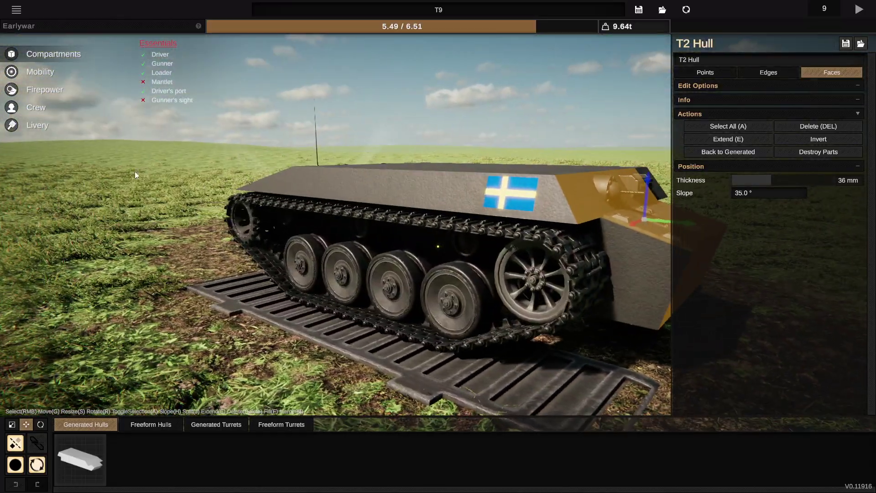
{"action": "left_click", "coordinate": [32, 90]}
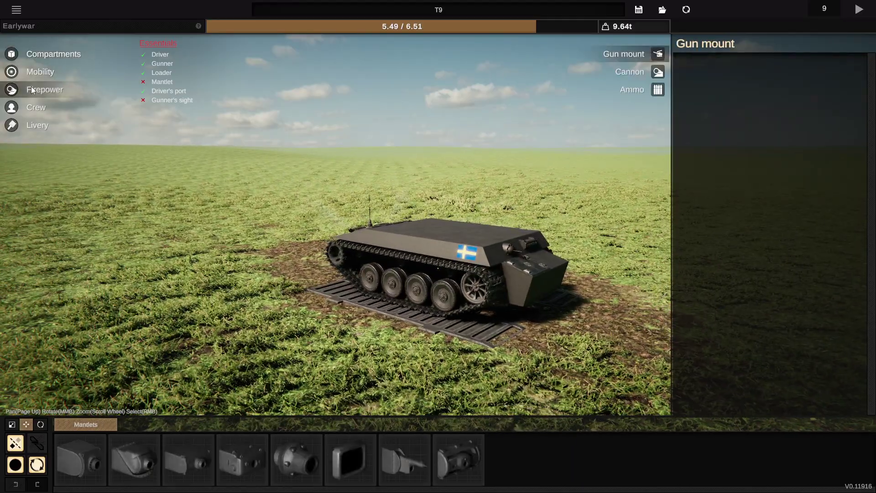
{"action": "left_click_drag", "start_coordinate": [288, 198], "coordinate": [373, 207]}
{"action": "scroll", "coordinate": [387, 204], "scroll_direction": "up", "scroll_amount": 2}
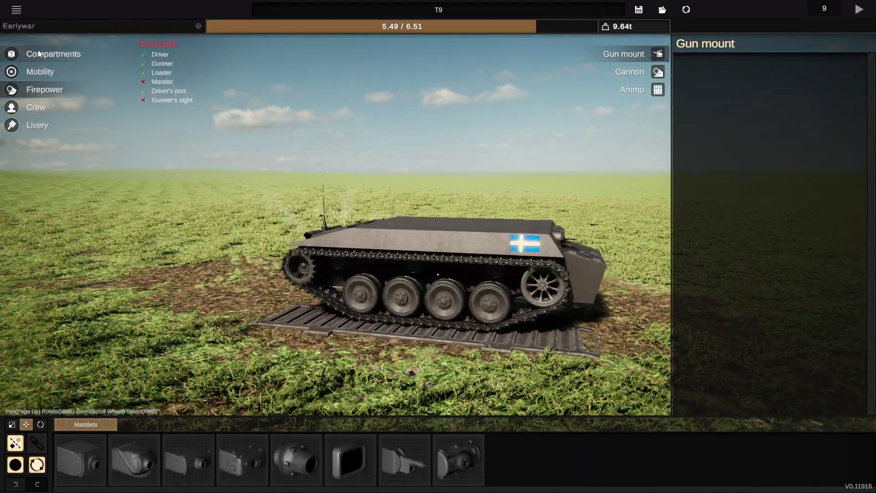
- Move the track idler to about -0.77 m forward and the roadwheels to about 0.89 m forward
{"action": "left_click", "coordinate": [43, 72]}
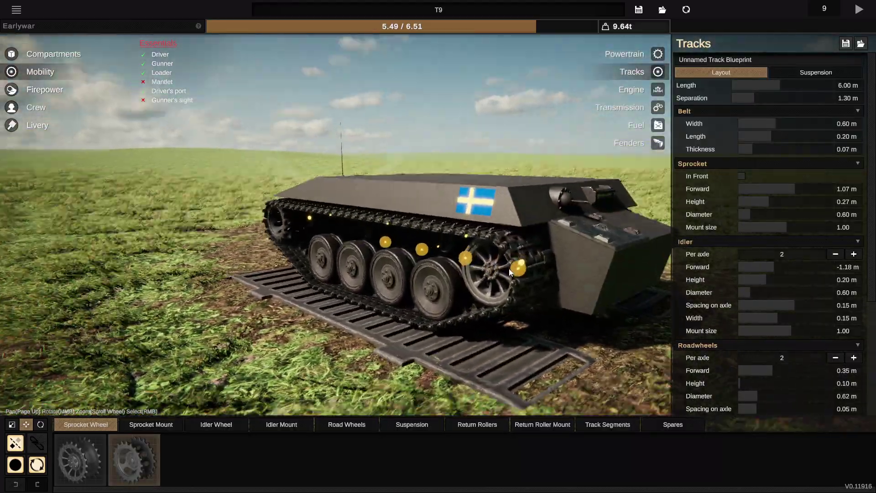
{"action": "left_click_drag", "start_coordinate": [525, 259], "coordinate": [645, 297]}
{"action": "left_click_drag", "start_coordinate": [574, 256], "coordinate": [635, 248]}
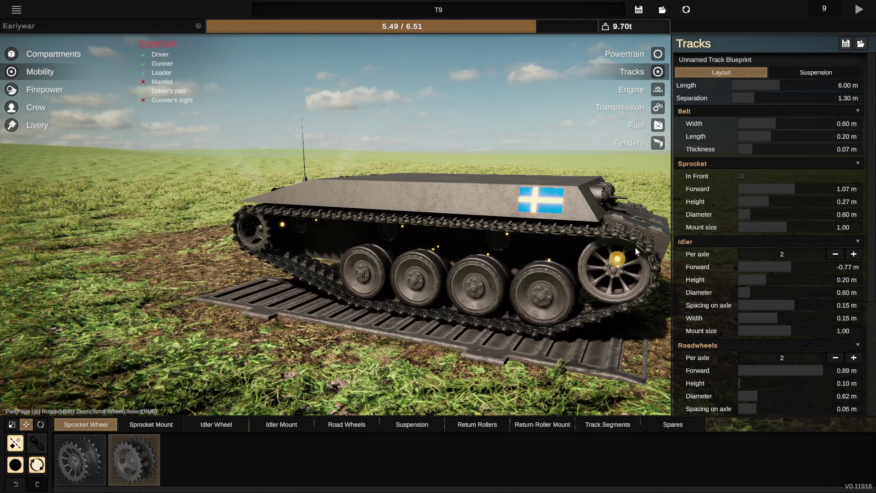
- Set the roadwheels to a diameter of about 0.54 m with a forward offset of 0.00 m
{"action": "scroll", "coordinate": [734, 322], "scroll_direction": "down", "scroll_amount": 3}
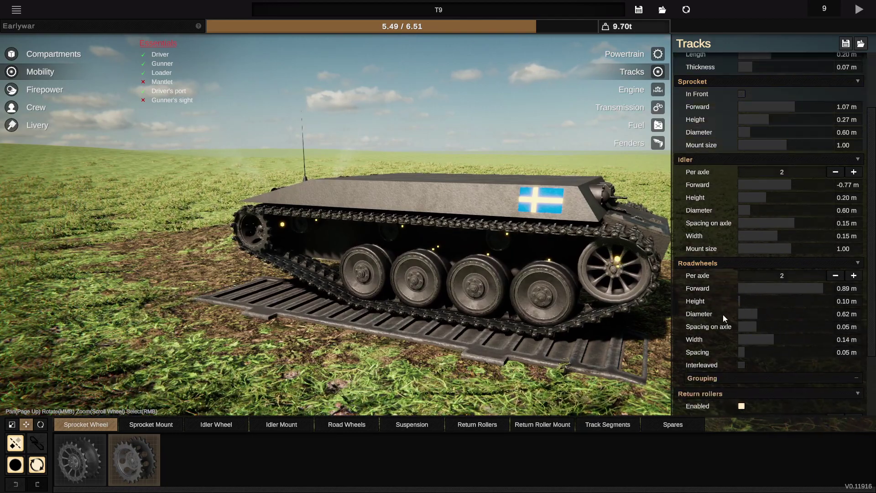
{"action": "left_click_drag", "start_coordinate": [757, 316], "coordinate": [709, 286]}
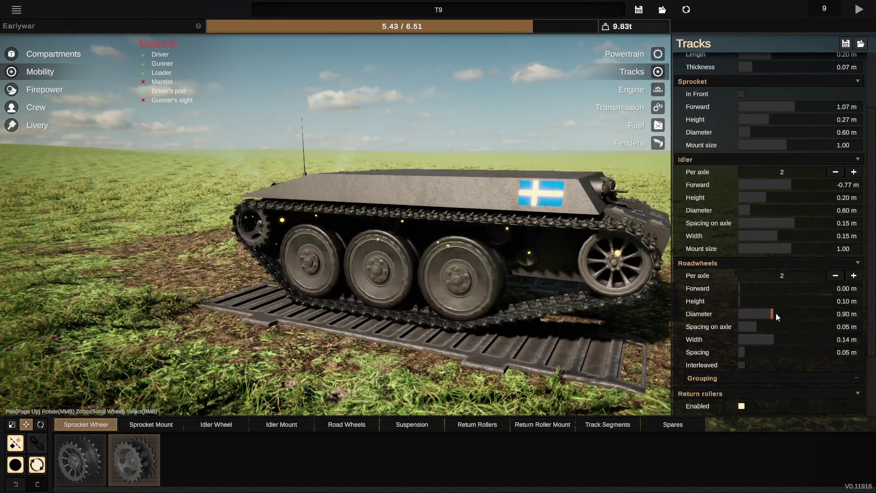
{"action": "left_click_drag", "start_coordinate": [776, 313], "coordinate": [752, 307]}
{"action": "left_click_drag", "start_coordinate": [507, 293], "coordinate": [535, 284]}
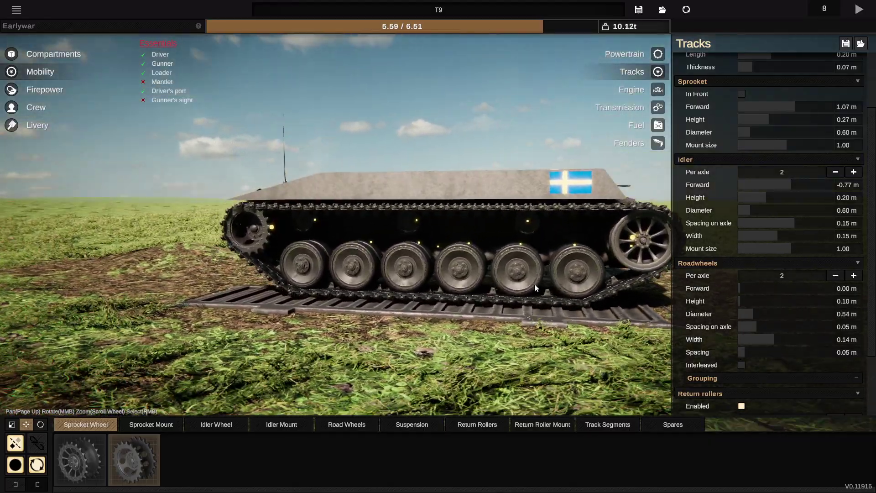
- Try extending the hull's roof face and raising it into a tall superstructure
{"action": "scroll", "coordinate": [393, 347], "scroll_direction": "down", "scroll_amount": 3}
{"action": "left_click_drag", "start_coordinate": [394, 347], "coordinate": [136, 283]}
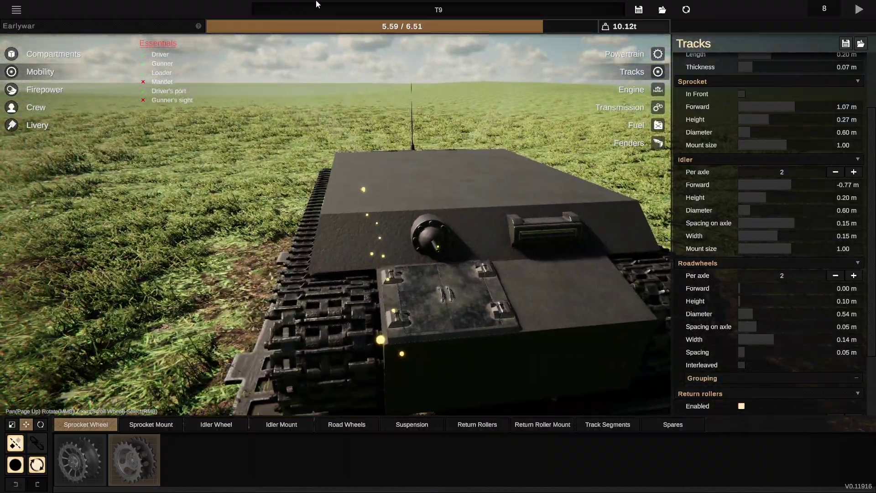
{"action": "left_click_drag", "start_coordinate": [136, 164], "coordinate": [237, 191]}
{"action": "left_click", "coordinate": [18, 56]}
{"action": "left_click_drag", "start_coordinate": [308, 197], "coordinate": [157, 251]}
{"action": "key", "text": "a"}
{"action": "right_click", "coordinate": [451, 137]}
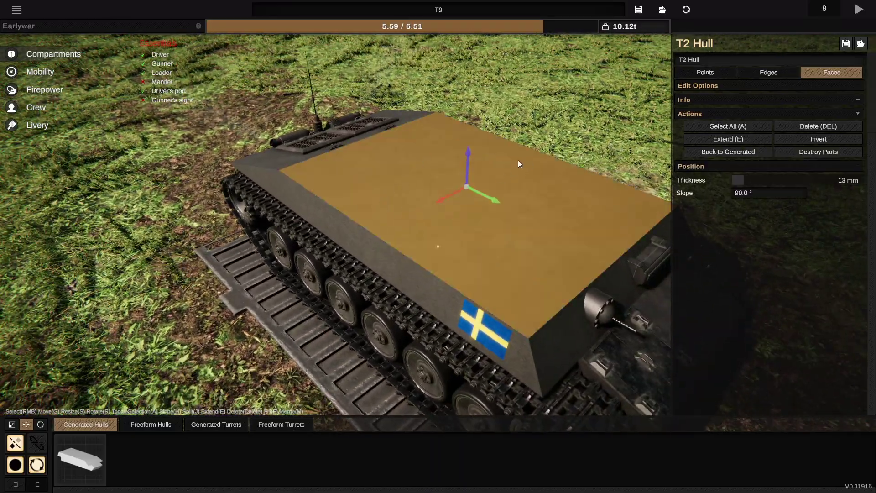
{"action": "left_click_drag", "start_coordinate": [518, 163], "coordinate": [584, 142]}
{"action": "left_click", "coordinate": [717, 140]}
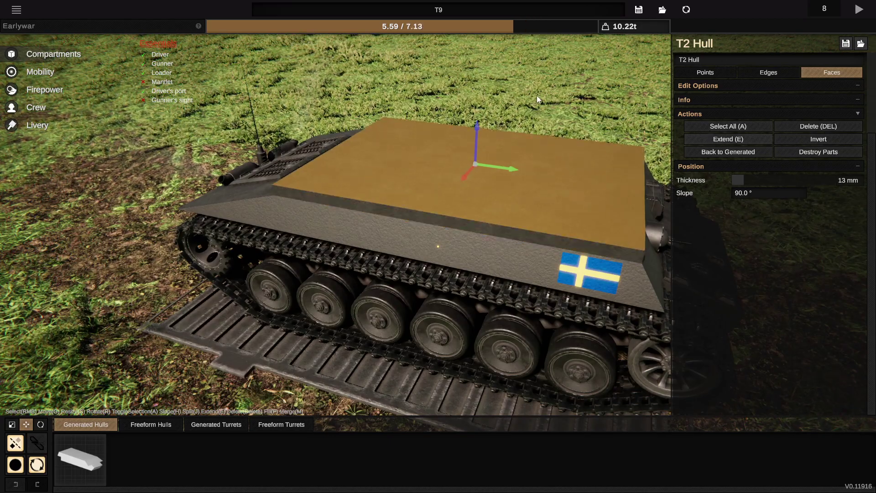
{"action": "left_click_drag", "start_coordinate": [536, 94], "coordinate": [454, 67]}
{"action": "left_click_drag", "start_coordinate": [462, 133], "coordinate": [450, 97]}
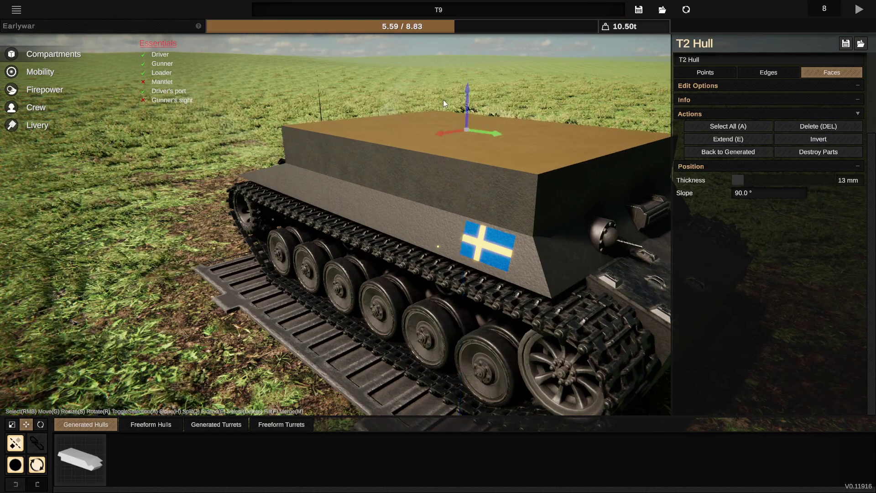
- Undo the raising and extension of the hull's roof and clear the face selection
{"action": "key", "text": "ctrl+z"}
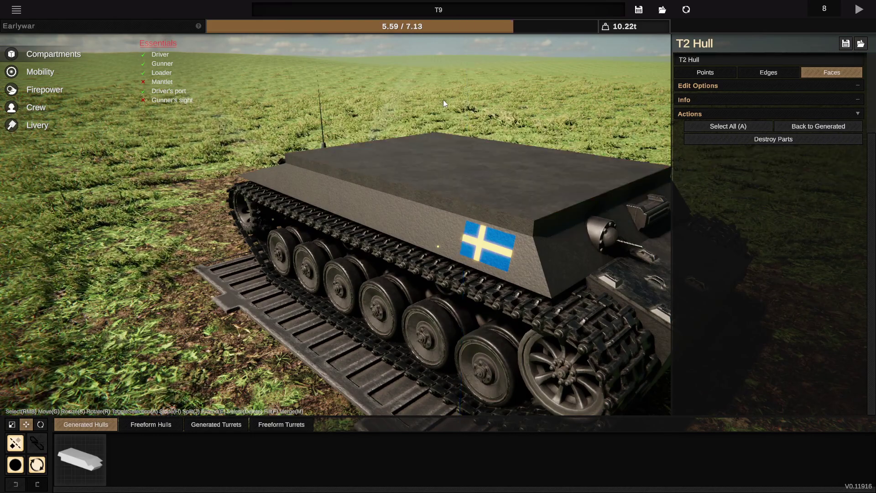
{"action": "right_click", "coordinate": [421, 176]}
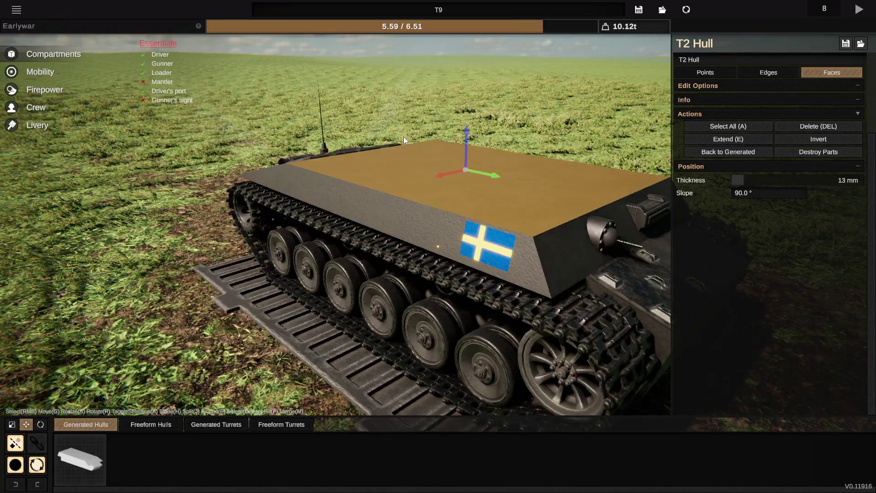
{"action": "right_click", "coordinate": [556, 69]}
{"action": "left_click_drag", "start_coordinate": [557, 69], "coordinate": [319, 105]}
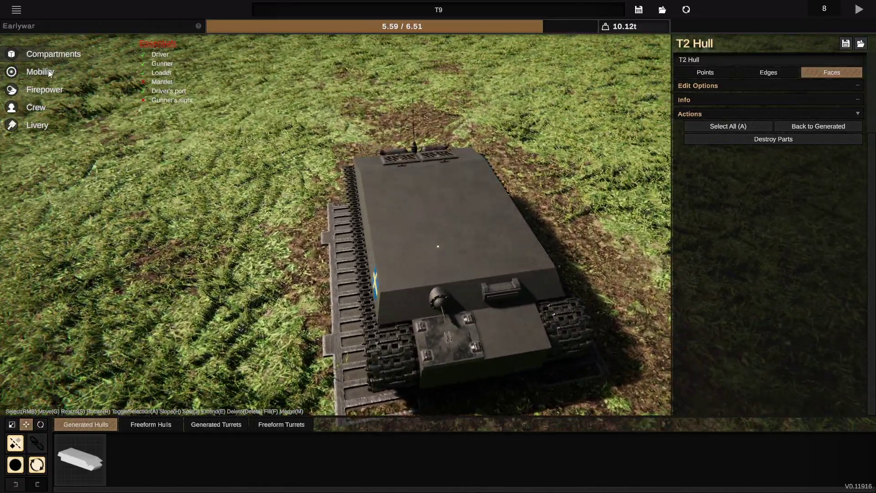
{"action": "scroll", "coordinate": [438, 247], "scroll_direction": "up", "scroll_amount": 3}
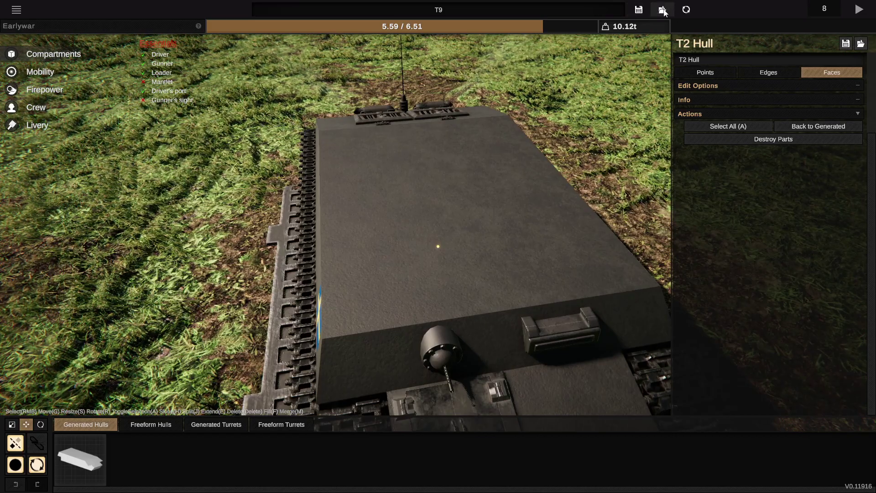
{"action": "left_click", "coordinate": [662, 10]}
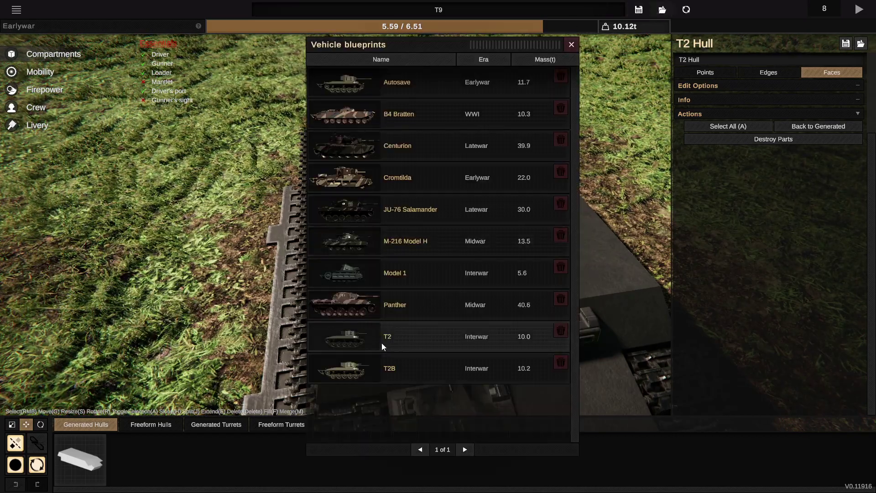
{"action": "left_click", "coordinate": [572, 44]}
{"action": "left_click_drag", "start_coordinate": [657, 130], "coordinate": [576, 108]}
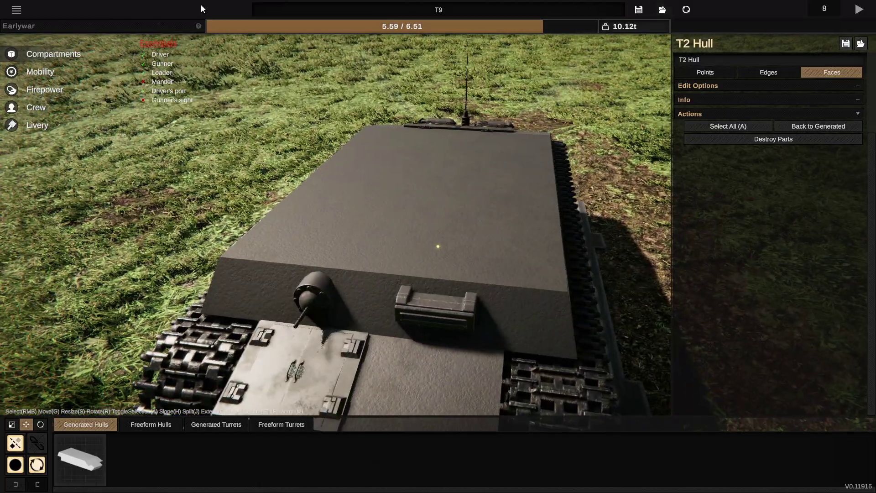
- Try placing the faceted freeform turret on the hull roof and remove it
{"action": "left_click", "coordinate": [281, 424]}
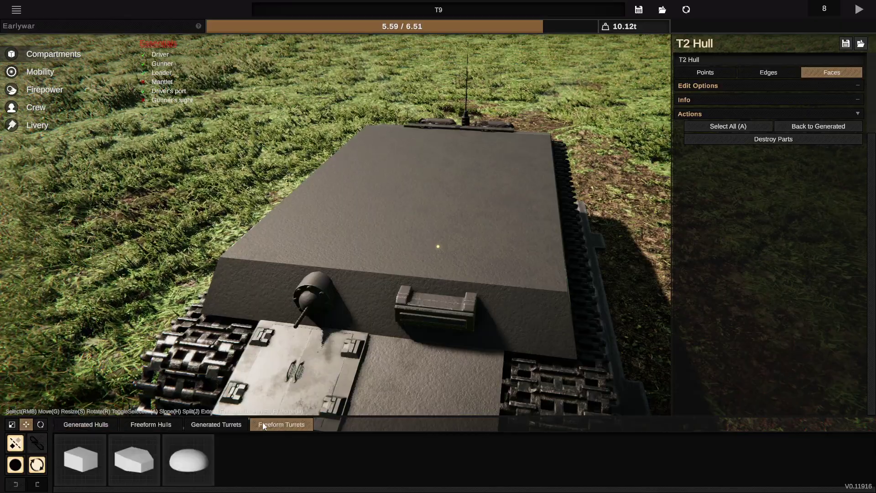
{"action": "left_click", "coordinate": [132, 460]}
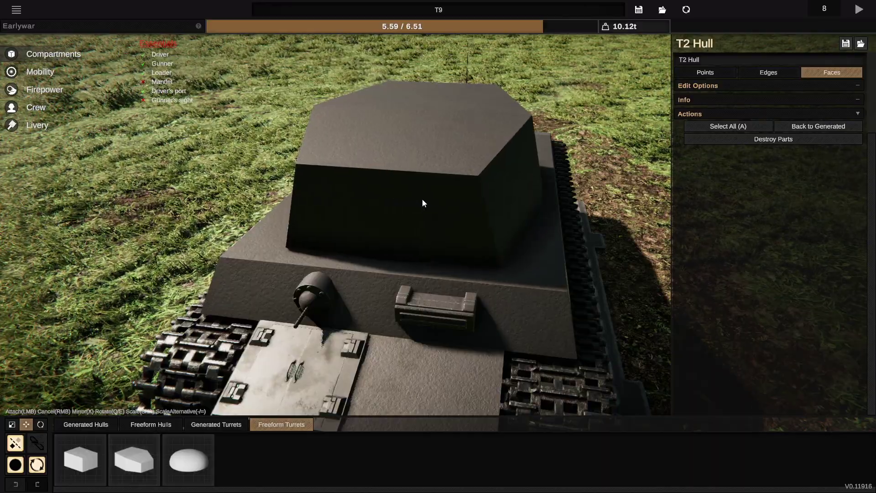
{"action": "left_click", "coordinate": [422, 201]}
{"action": "key", "text": "Delete"}
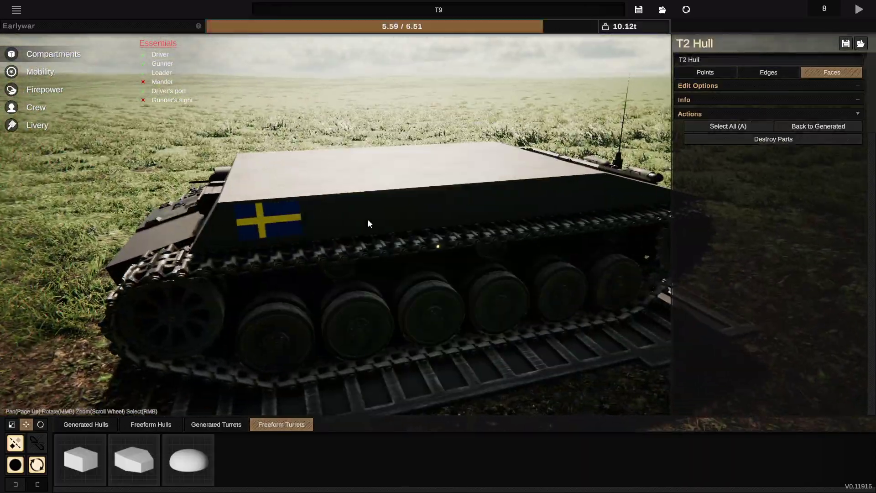
- Place the box-shaped freeform turret on the hull roof
{"action": "left_click_drag", "start_coordinate": [368, 219], "coordinate": [428, 254]}
{"action": "left_click", "coordinate": [81, 459]}
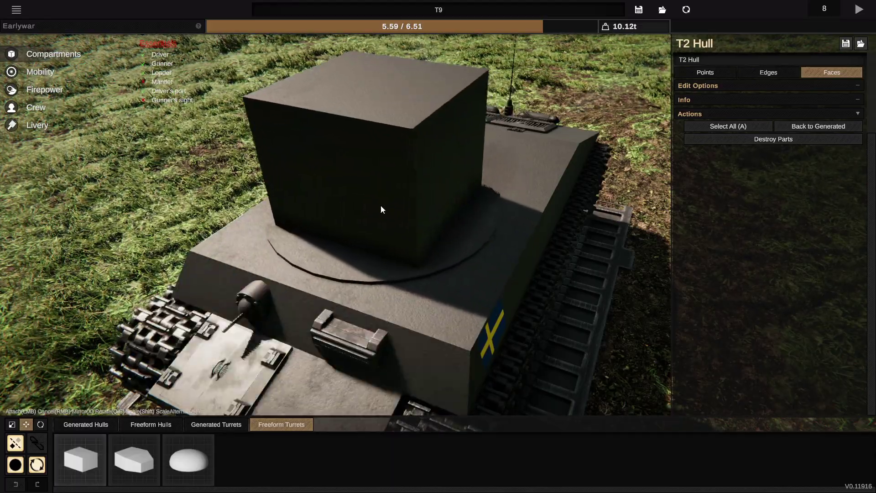
{"action": "left_click", "coordinate": [389, 211]}
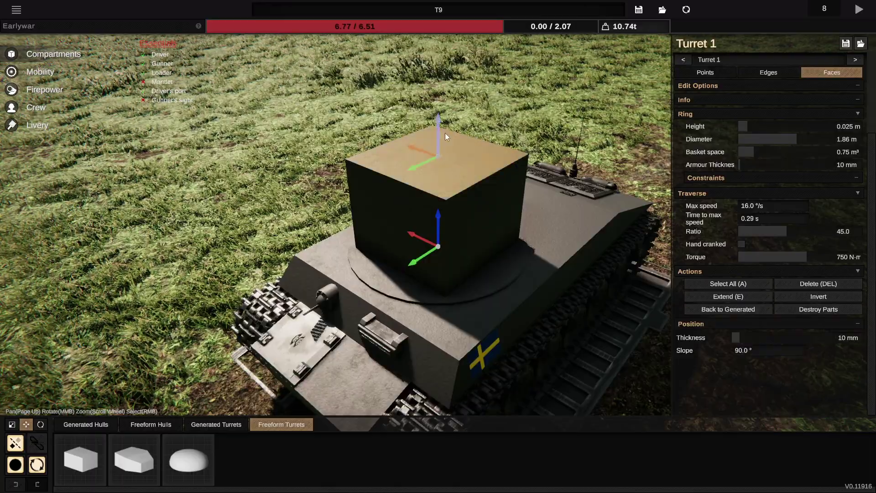
- Lower the turret's top face and set its ring diameter to 1.00 m
{"action": "left_click_drag", "start_coordinate": [442, 133], "coordinate": [549, 146]}
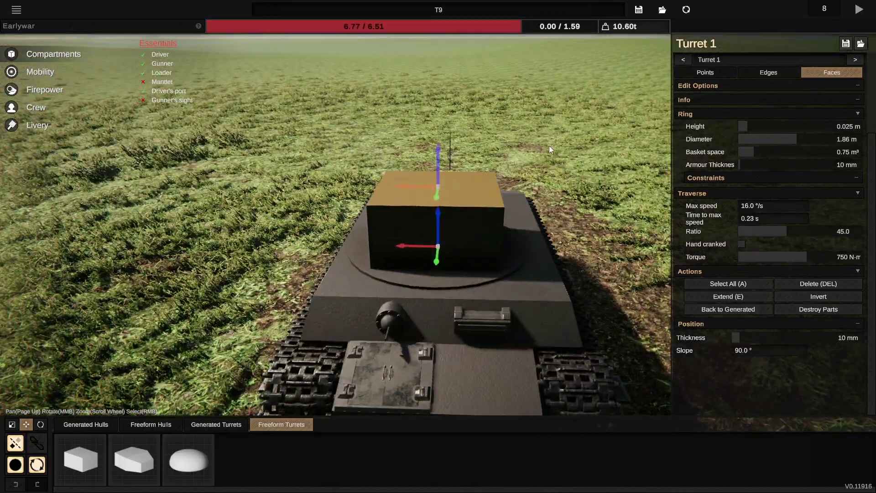
{"action": "mouse_move", "coordinate": [774, 142]}
{"action": "left_mouse_down"}
{"action": "mouse_move", "coordinate": [748, 146]}
{"action": "mouse_move", "coordinate": [779, 140]}
{"action": "mouse_move", "coordinate": [768, 136]}
{"action": "left_mouse_up"}
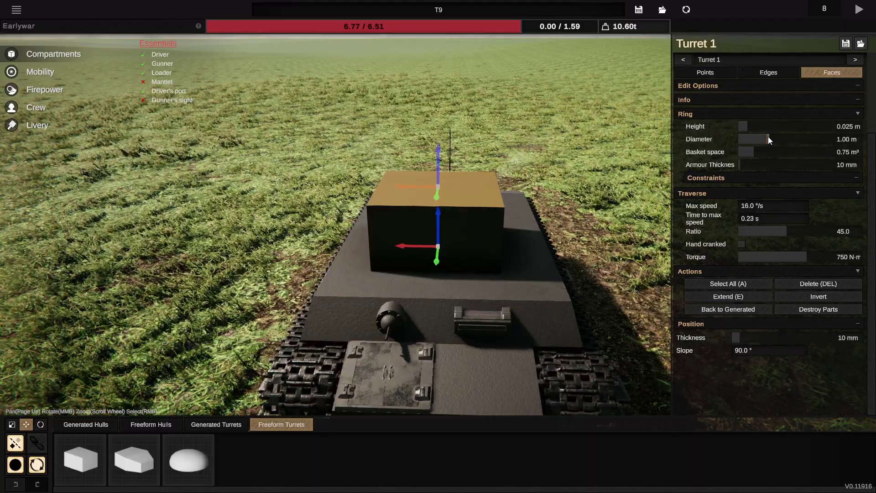
{"action": "left_click_drag", "start_coordinate": [367, 233], "coordinate": [401, 246]}
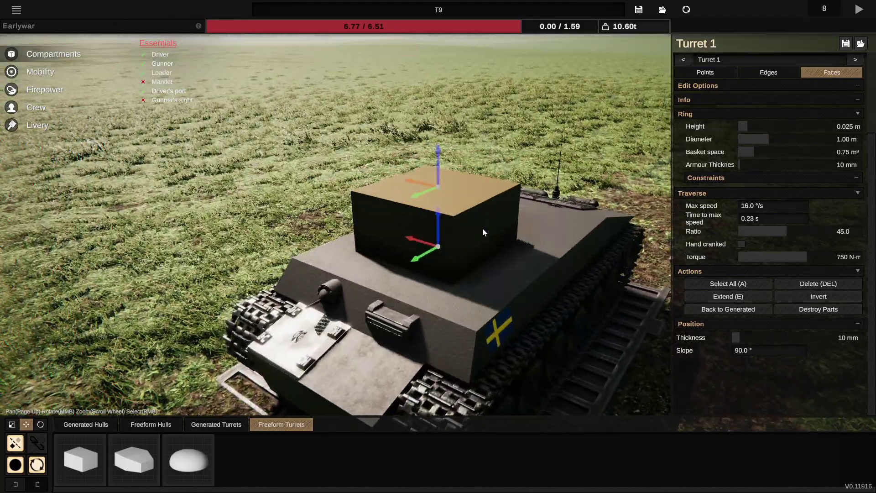
- Extend the turret's side face outward to widen it and move the upper side edge inward to slope the sides
{"action": "right_click", "coordinate": [485, 228]}
{"action": "left_click_drag", "start_coordinate": [489, 231], "coordinate": [625, 251]}
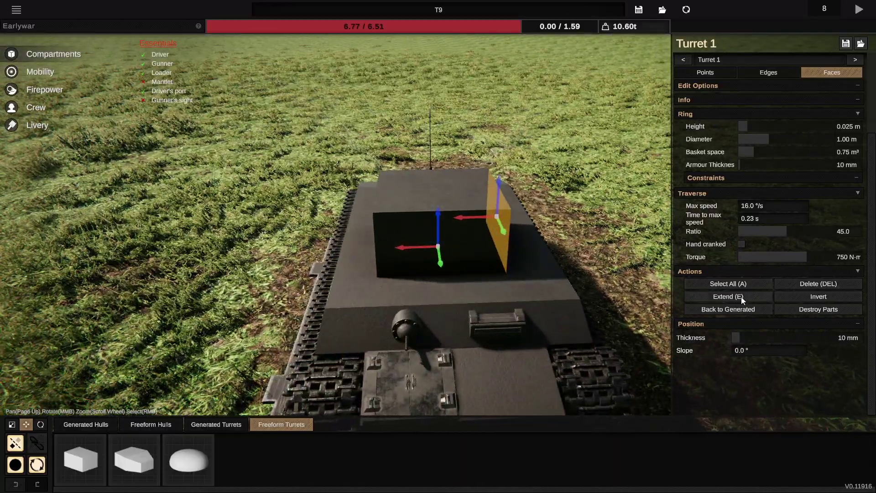
{"action": "left_click", "coordinate": [742, 299]}
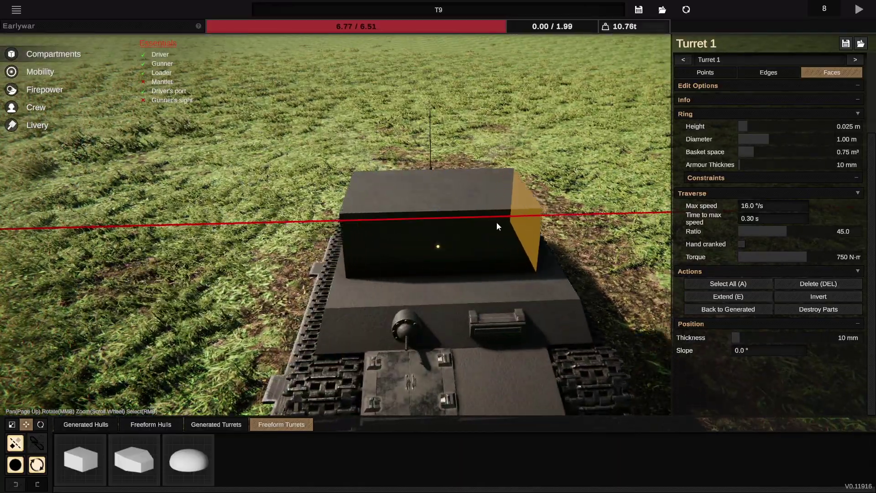
{"action": "left_click", "coordinate": [504, 222]}
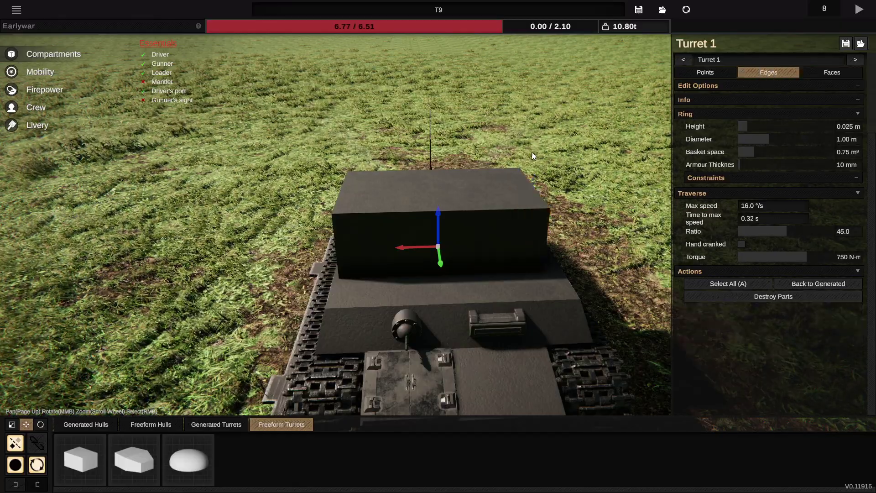
{"action": "right_click", "coordinate": [530, 180]}
{"action": "left_click_drag", "start_coordinate": [517, 181], "coordinate": [486, 188]}
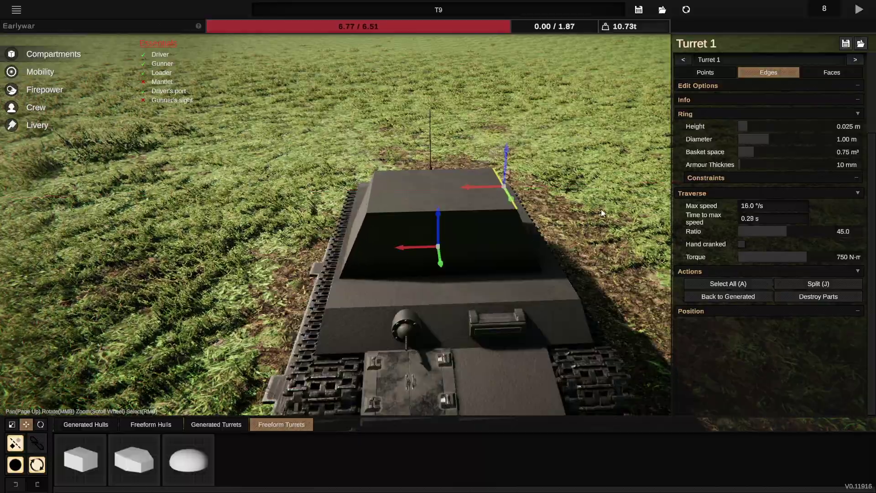
- Extend the turret's rear face backward and narrow it to form a tapered rear section
{"action": "left_click_drag", "start_coordinate": [601, 208], "coordinate": [847, 73]}
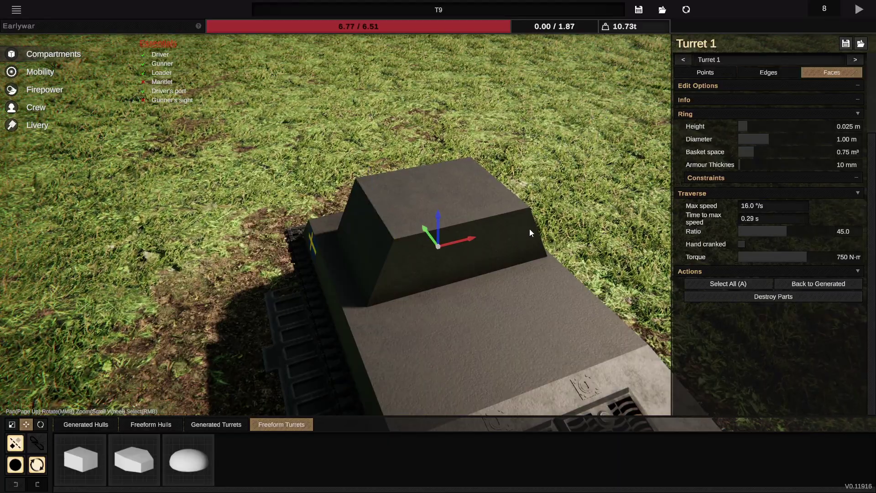
{"action": "left_click_drag", "start_coordinate": [400, 259], "coordinate": [735, 308]}
{"action": "left_click", "coordinate": [732, 297]}
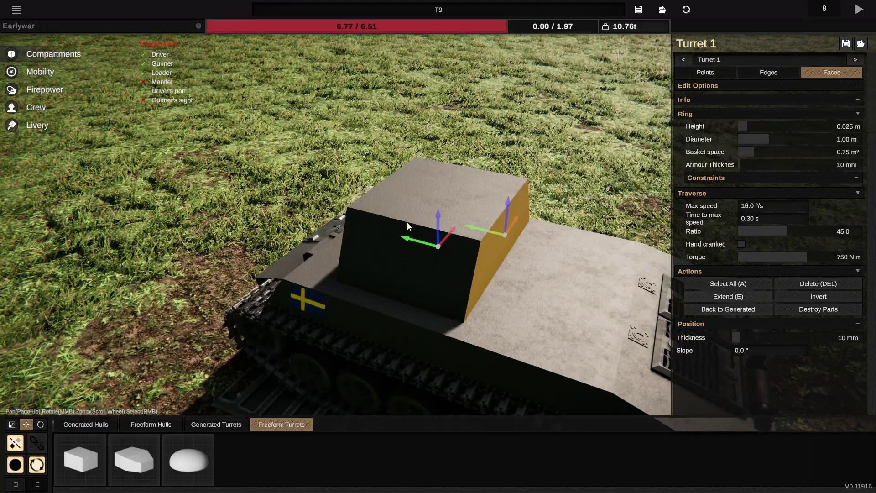
{"action": "left_click_drag", "start_coordinate": [485, 227], "coordinate": [427, 275]}
{"action": "left_click_drag", "start_coordinate": [479, 262], "coordinate": [575, 168]}
- Try raising the lower edges of the turret's rear face to undercut the back of the turret
{"action": "left_click", "coordinate": [764, 73]}
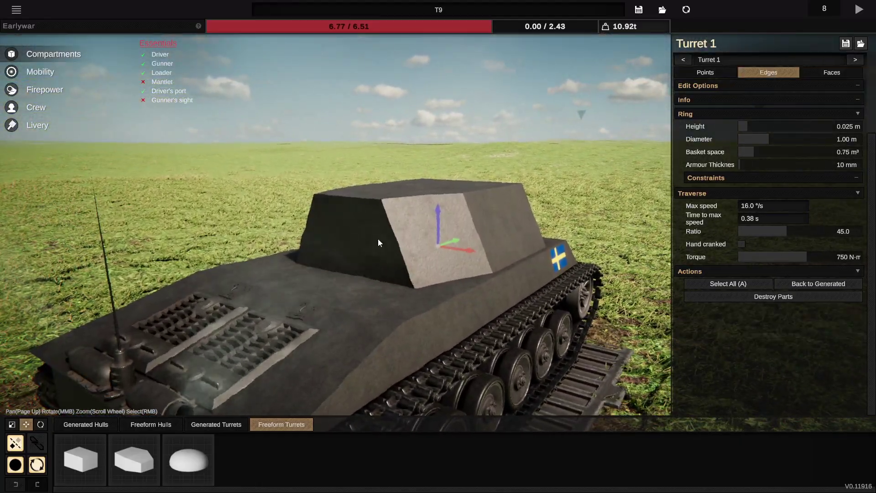
{"action": "right_click", "coordinate": [355, 275]}
{"action": "right_click", "coordinate": [392, 284]}
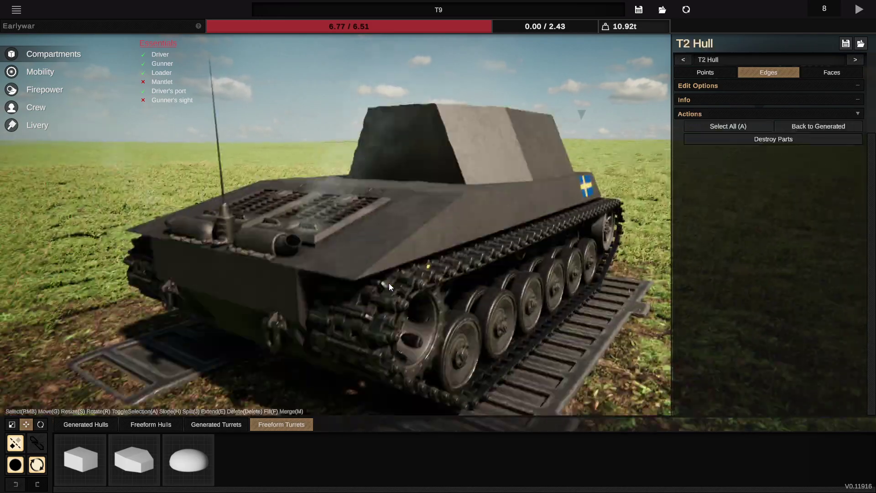
{"action": "right_click", "coordinate": [388, 264]}
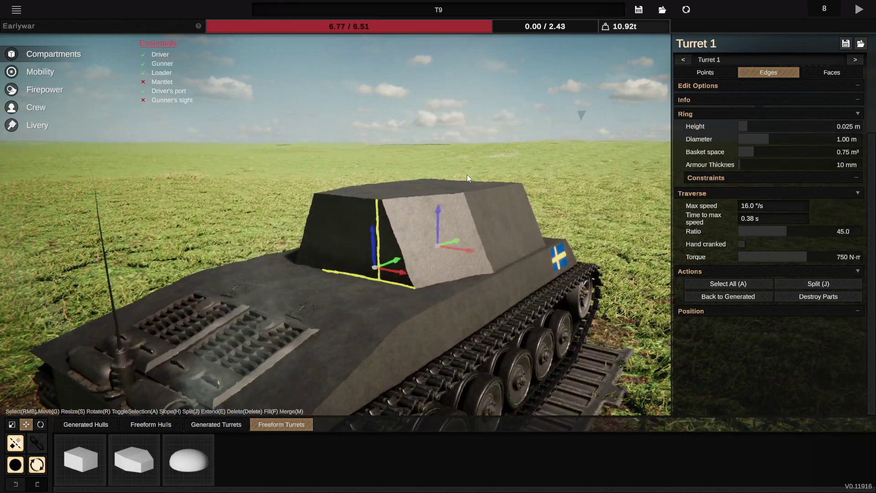
{"action": "left_click_drag", "start_coordinate": [467, 179], "coordinate": [503, 249]}
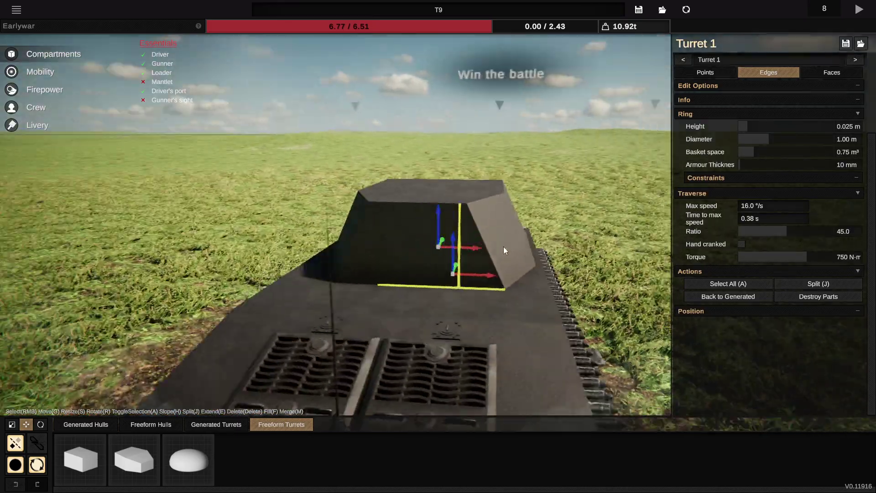
{"action": "right_click", "coordinate": [446, 281]}
{"action": "right_click", "coordinate": [484, 282], "text": "shift"}
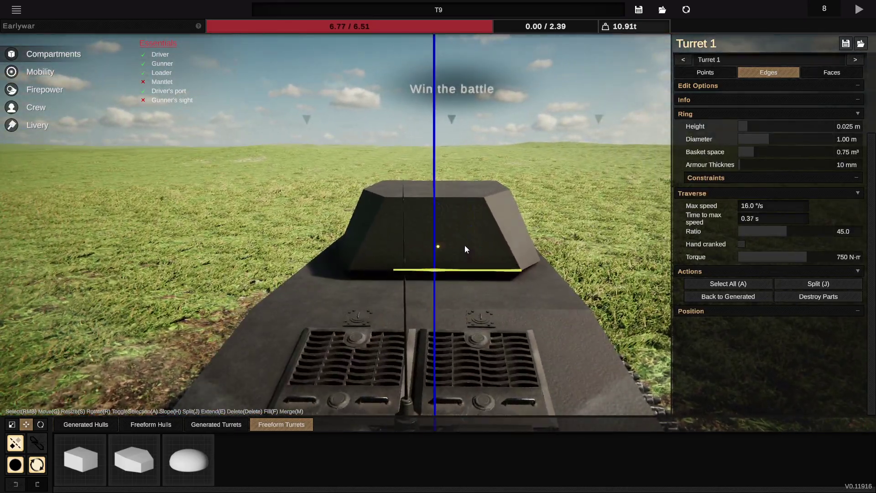
{"action": "left_click_drag", "start_coordinate": [464, 245], "coordinate": [465, 243]}
{"action": "left_click_drag", "start_coordinate": [538, 266], "coordinate": [395, 256]}
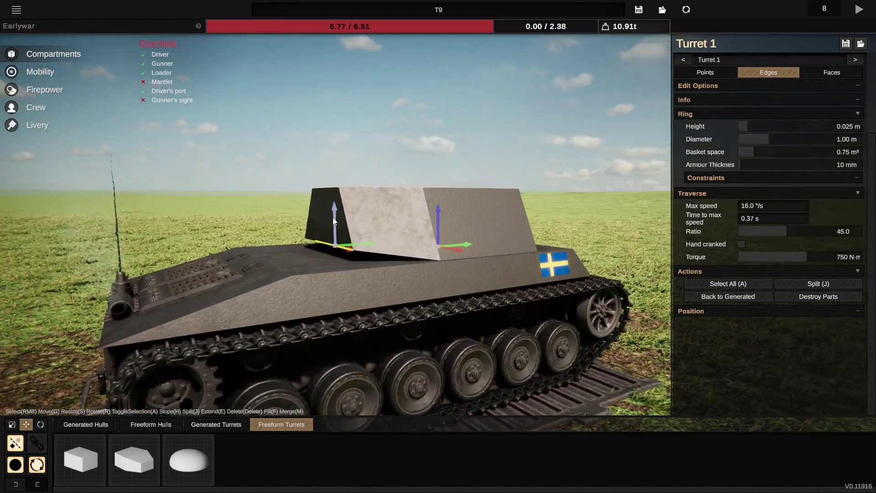
{"action": "left_click_drag", "start_coordinate": [336, 214], "coordinate": [337, 207]}
{"action": "left_click_drag", "start_coordinate": [484, 215], "coordinate": [577, 217]}
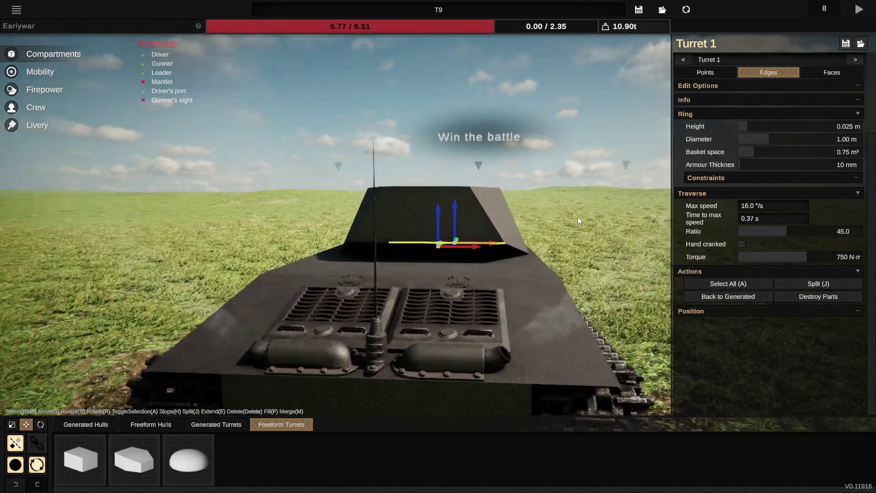
{"action": "left_click_drag", "start_coordinate": [518, 228], "coordinate": [439, 237]}
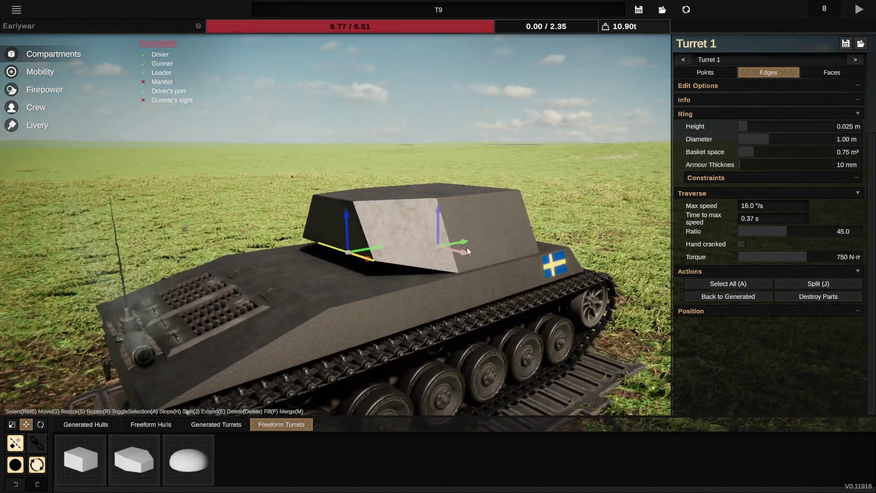
- Undo the raising of the turret's lower rear edges and clear the edge selection
{"action": "key", "text": "ctrl+z"}
{"action": "key", "text": "ctrl+z"}
{"action": "right_click", "coordinate": [568, 144]}
- Select both halves of the turret's front face and extend them forward as a new front section
{"action": "left_click_drag", "start_coordinate": [568, 144], "coordinate": [337, 207]}
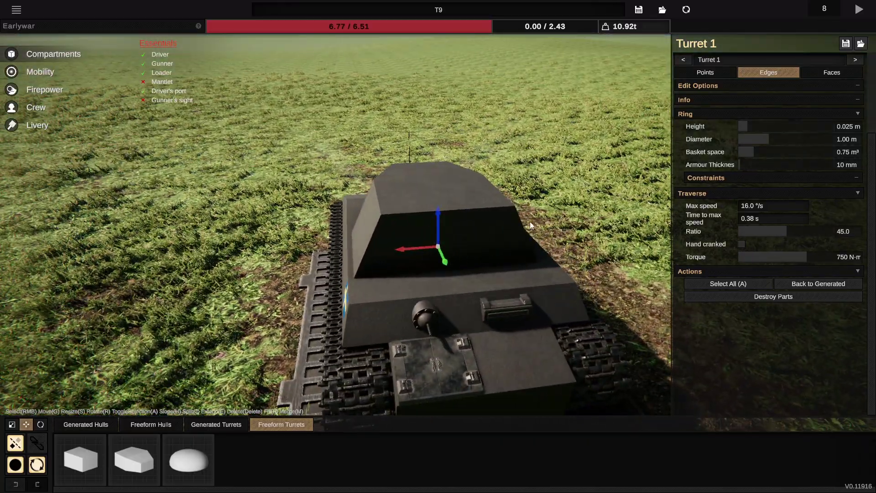
{"action": "left_click", "coordinate": [844, 74]}
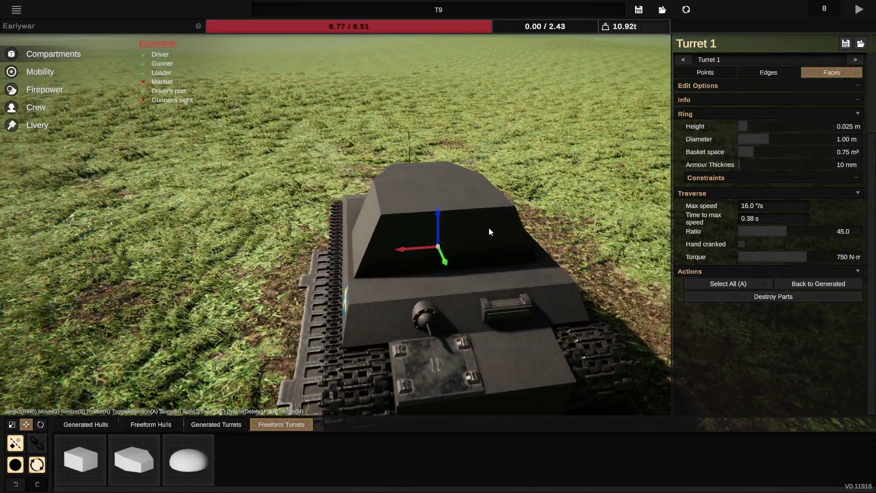
{"action": "right_click", "coordinate": [502, 226]}
{"action": "right_click", "coordinate": [381, 242], "text": "shift"}
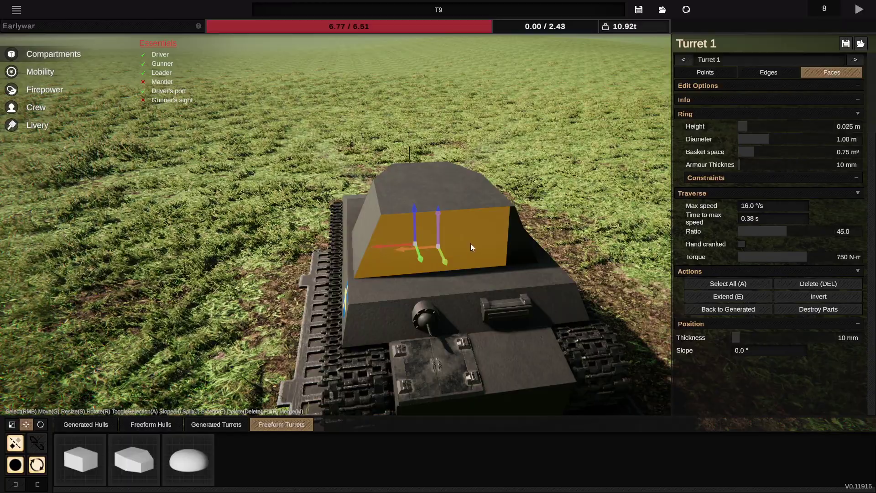
{"action": "right_click", "coordinate": [524, 240]}
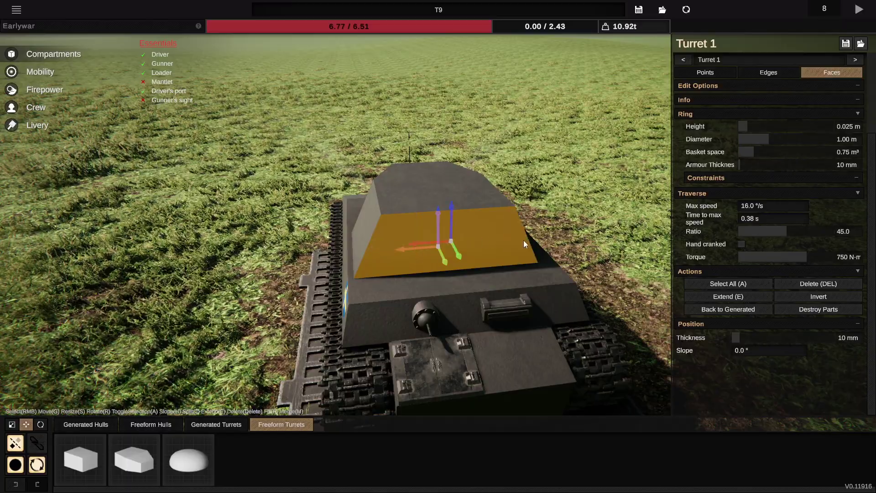
{"action": "left_click", "coordinate": [718, 298]}
{"action": "left_click_drag", "start_coordinate": [532, 255], "coordinate": [684, 260]}
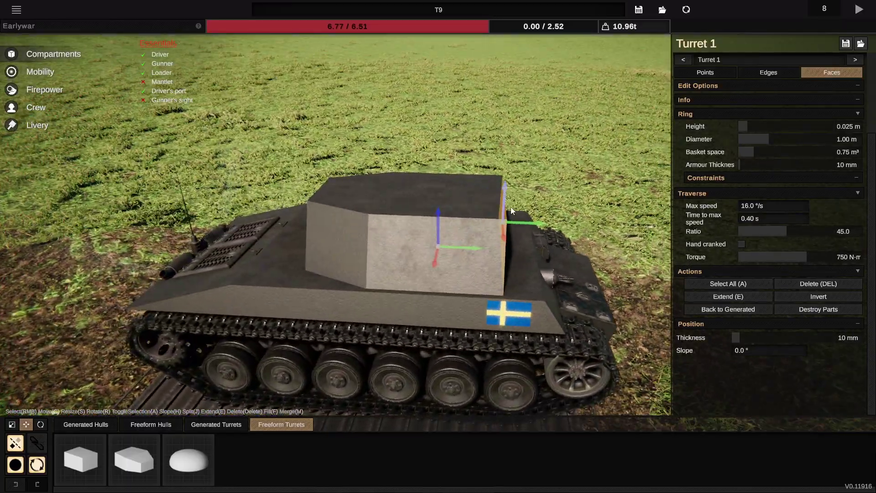
{"action": "left_click_drag", "start_coordinate": [520, 223], "coordinate": [551, 220]}
- Narrow the turret's extended front face into a taper and move it further forward
{"action": "left_click_drag", "start_coordinate": [547, 215], "coordinate": [458, 232]}
{"action": "left_click_drag", "start_coordinate": [401, 250], "coordinate": [435, 254]}
{"action": "left_click_drag", "start_coordinate": [584, 269], "coordinate": [675, 242]}
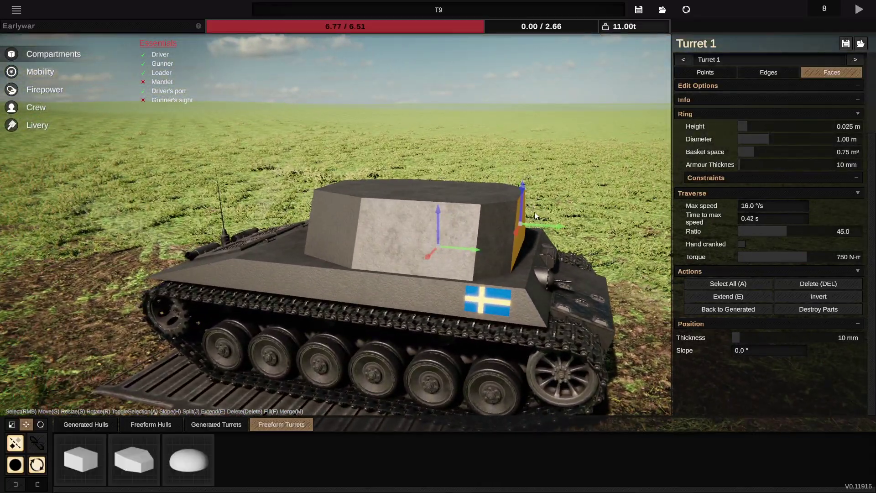
{"action": "left_click_drag", "start_coordinate": [558, 220], "coordinate": [593, 224]}
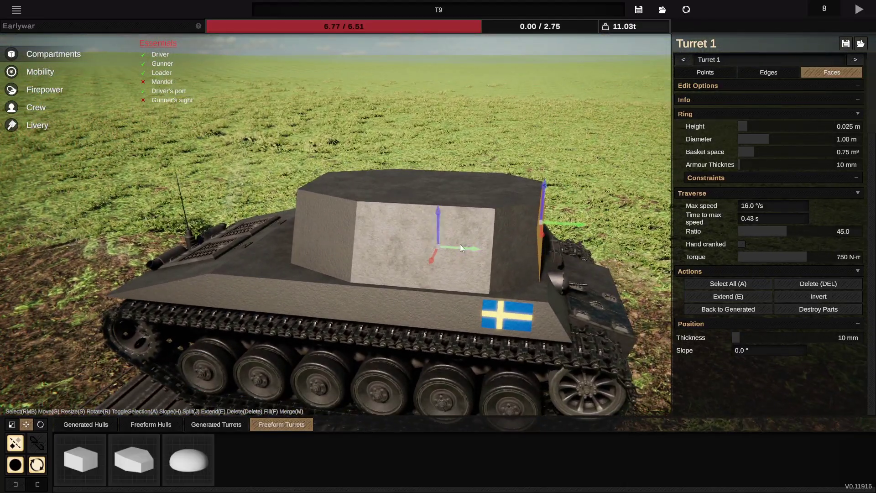
- Shift the whole turret slightly rearward on the hull roof and select the T2 hull
{"action": "left_click_drag", "start_coordinate": [459, 244], "coordinate": [445, 242]}
{"action": "left_click_drag", "start_coordinate": [650, 121], "coordinate": [607, 91]}
{"action": "scroll", "coordinate": [310, 154], "scroll_direction": "up", "scroll_amount": 3}
{"action": "scroll", "coordinate": [457, 110], "scroll_direction": "down", "scroll_amount": 3}
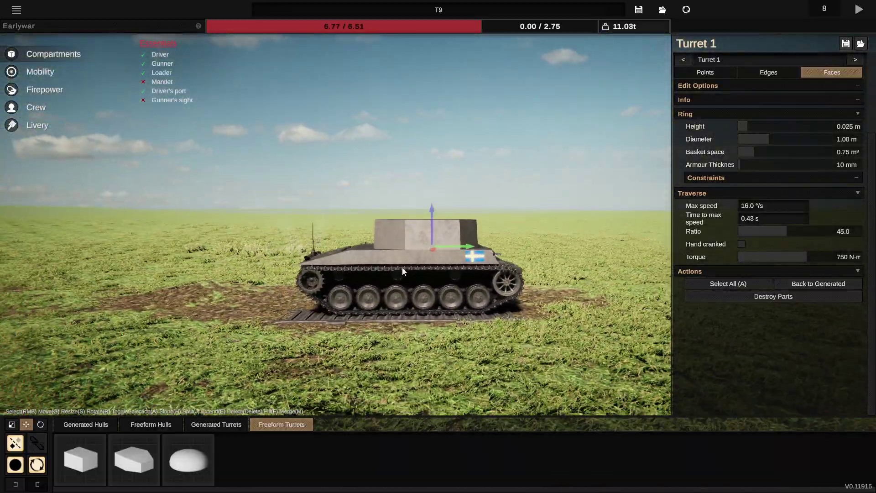
{"action": "left_click_drag", "start_coordinate": [402, 267], "coordinate": [560, 265]}
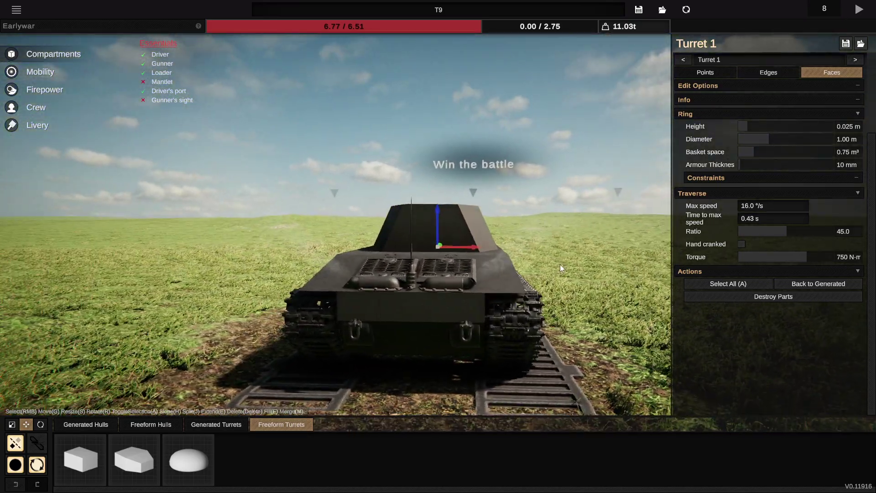
{"action": "right_click", "coordinate": [408, 314]}
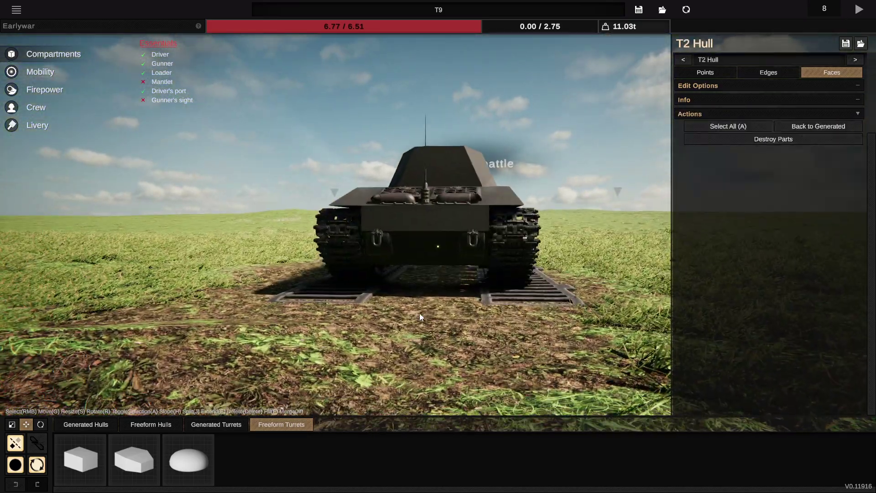
- Select the T2 hull's rear and sloped engine-deck faces, move them rearward to lengthen the hull, and clear the selection
{"action": "right_click", "coordinate": [423, 250]}
{"action": "right_click", "coordinate": [428, 214], "text": "shift"}
{"action": "right_click", "coordinate": [440, 197], "text": "shift"}
{"action": "right_click", "coordinate": [500, 193], "text": "shift"}
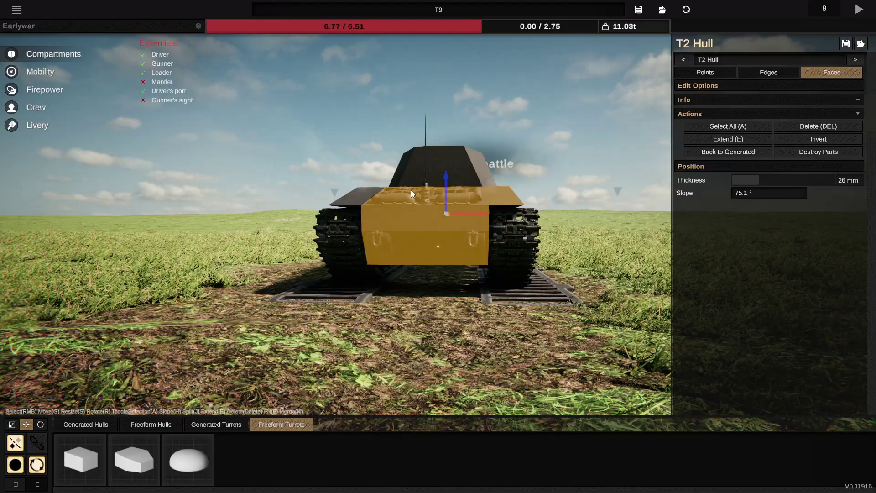
{"action": "left_click_drag", "start_coordinate": [373, 192], "coordinate": [606, 223]}
{"action": "left_click_drag", "start_coordinate": [560, 281], "coordinate": [537, 312]}
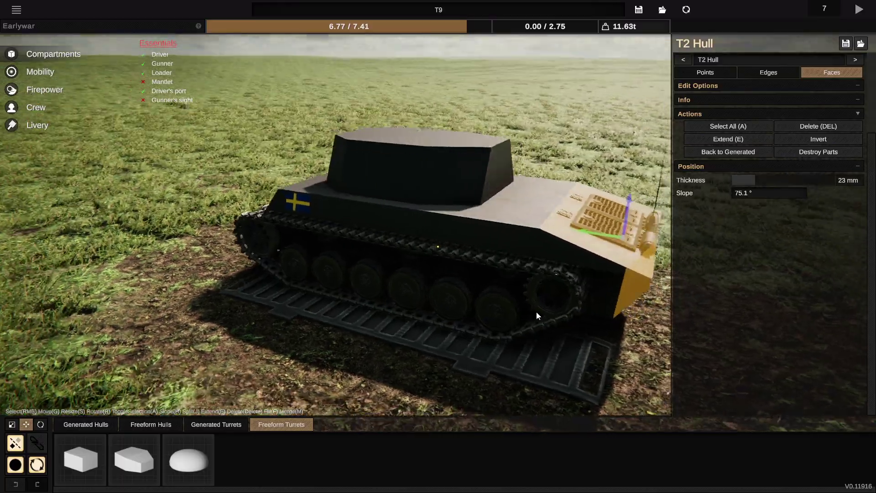
{"action": "key", "text": "a"}
{"action": "left_click_drag", "start_coordinate": [567, 383], "coordinate": [607, 363]}
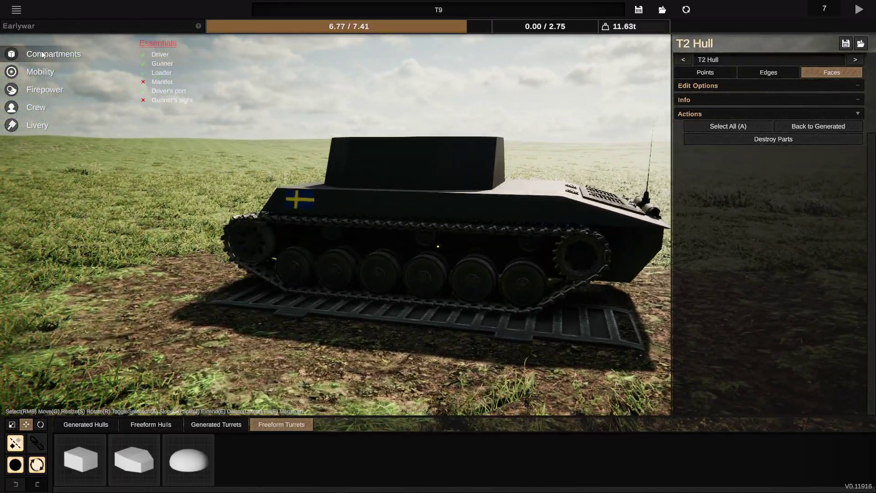
- Widen the track separation to 3.53 m so the hull sides are exposed
{"action": "left_click", "coordinate": [41, 72]}
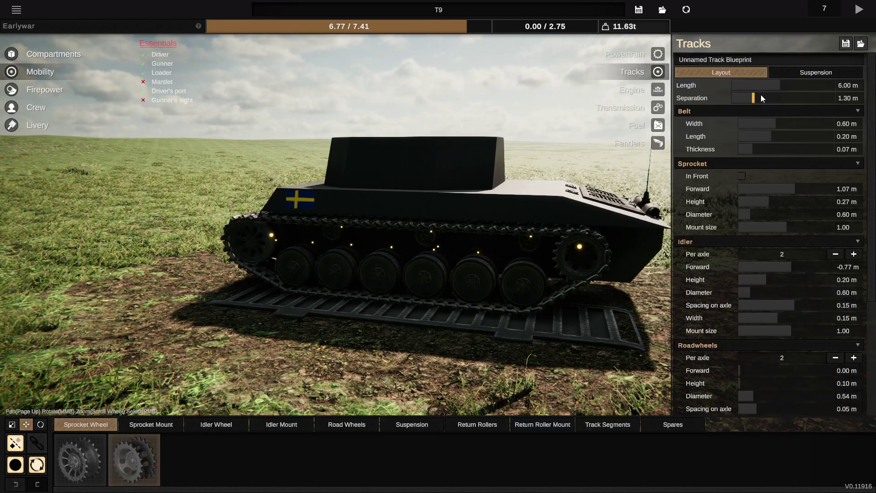
{"action": "left_click_drag", "start_coordinate": [760, 97], "coordinate": [793, 97]}
{"action": "scroll", "coordinate": [522, 179], "scroll_direction": "up", "scroll_amount": 3}
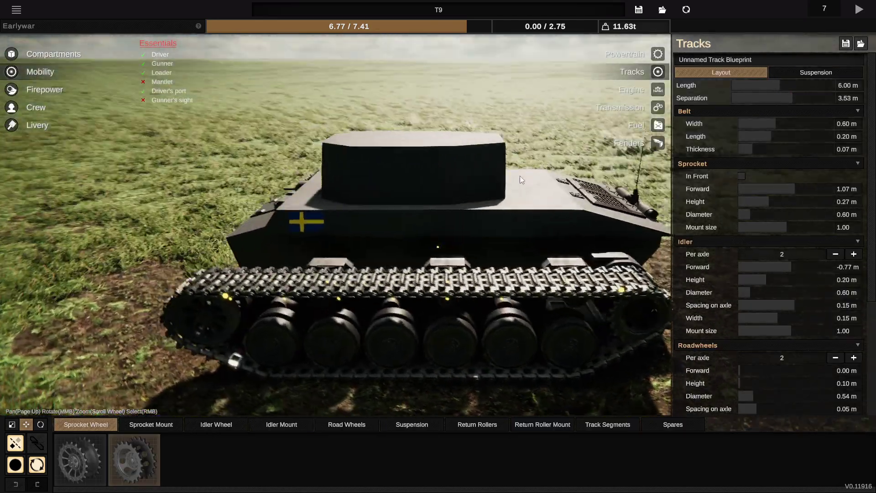
{"action": "left_click_drag", "start_coordinate": [520, 176], "coordinate": [521, 175]}
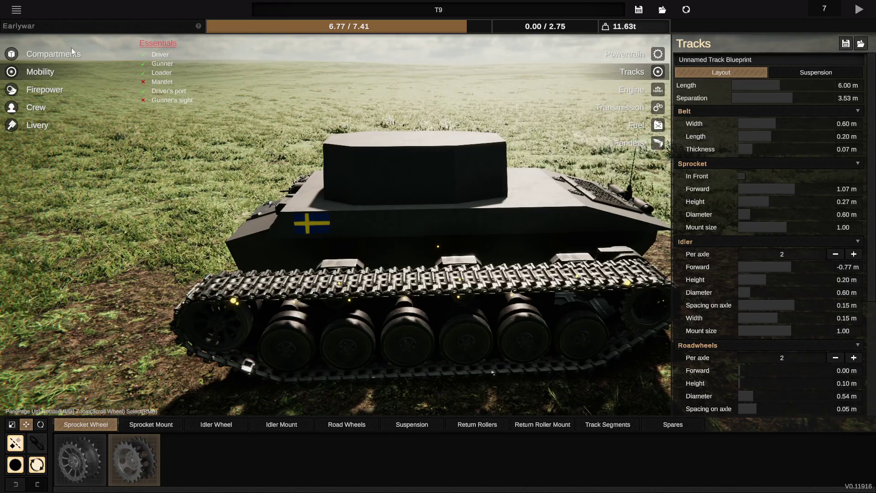
- Select the T2 hull's side faces, move them outward to widen the hull, and clear the selection
{"action": "left_click", "coordinate": [71, 53]}
{"action": "right_click", "coordinate": [375, 246]}
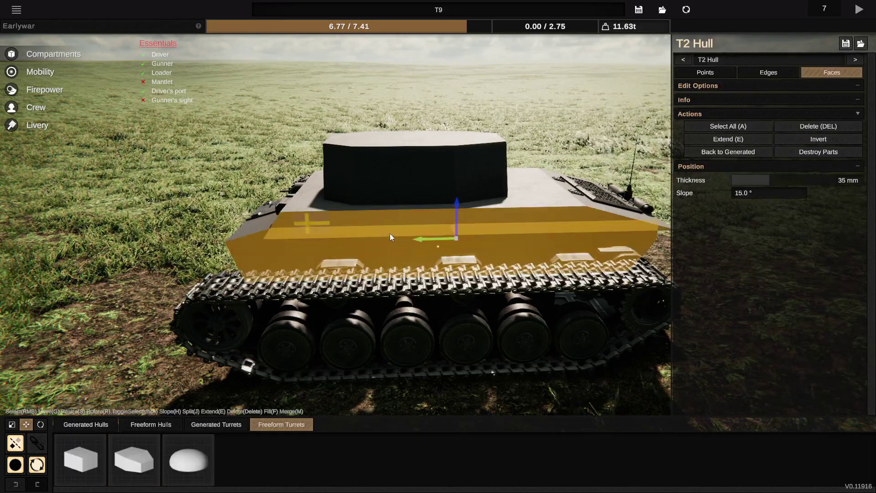
{"action": "left_click_drag", "start_coordinate": [396, 231], "coordinate": [526, 217]}
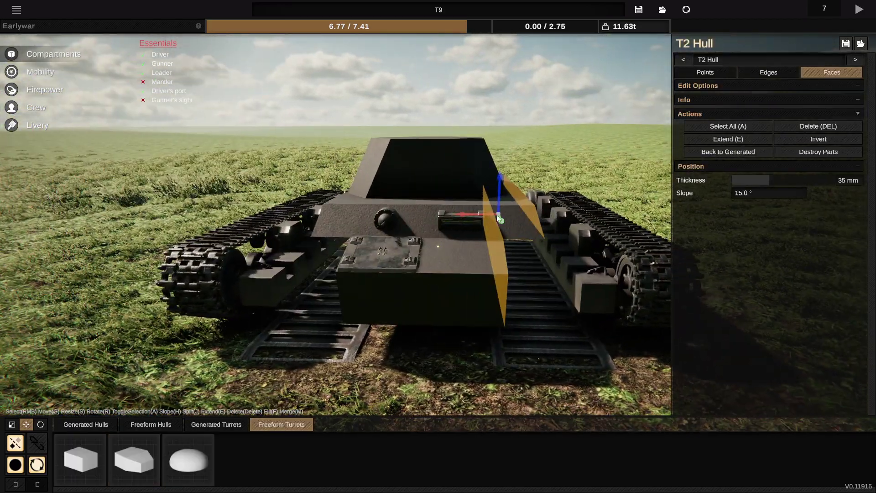
{"action": "left_click_drag", "start_coordinate": [463, 215], "coordinate": [490, 216]}
{"action": "left_click_drag", "start_coordinate": [474, 217], "coordinate": [242, 207]}
{"action": "key", "text": "a"}
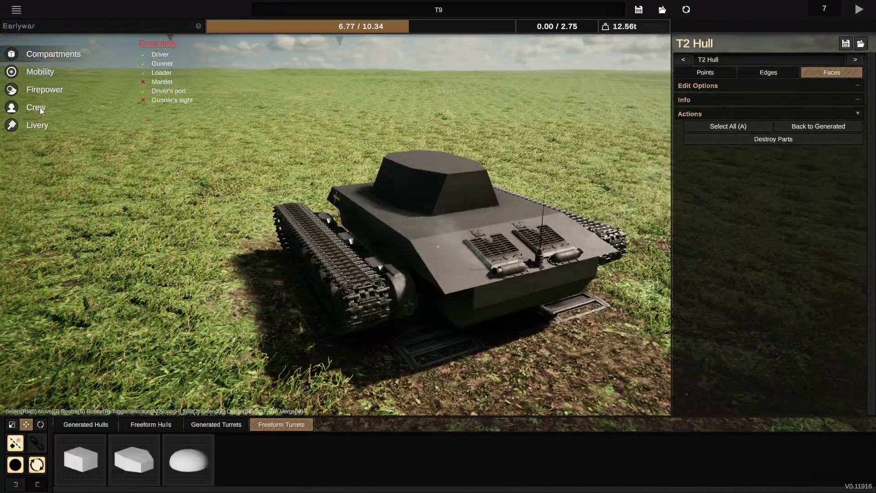
- Bring the tracks back in against the widened hull with a separation of 1.80 m and check the front fit
{"action": "left_click", "coordinate": [23, 73]}
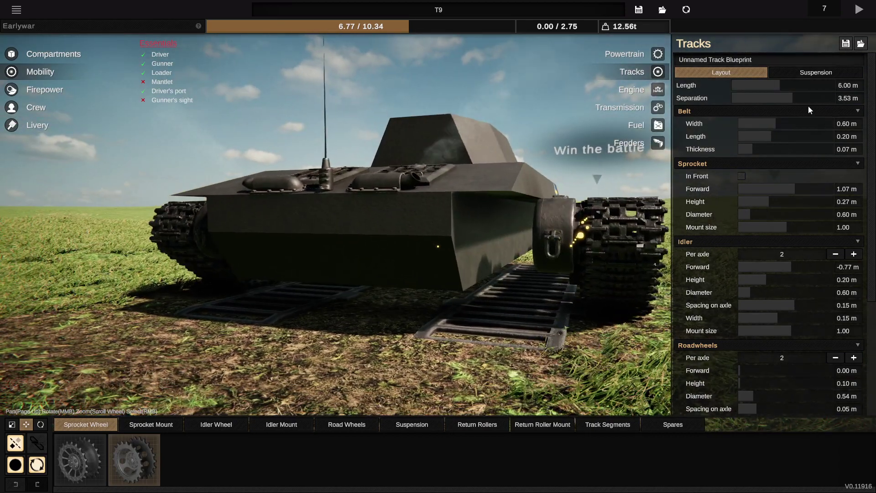
{"action": "left_click_drag", "start_coordinate": [789, 98], "coordinate": [762, 97]}
{"action": "left_click", "coordinate": [843, 99]}
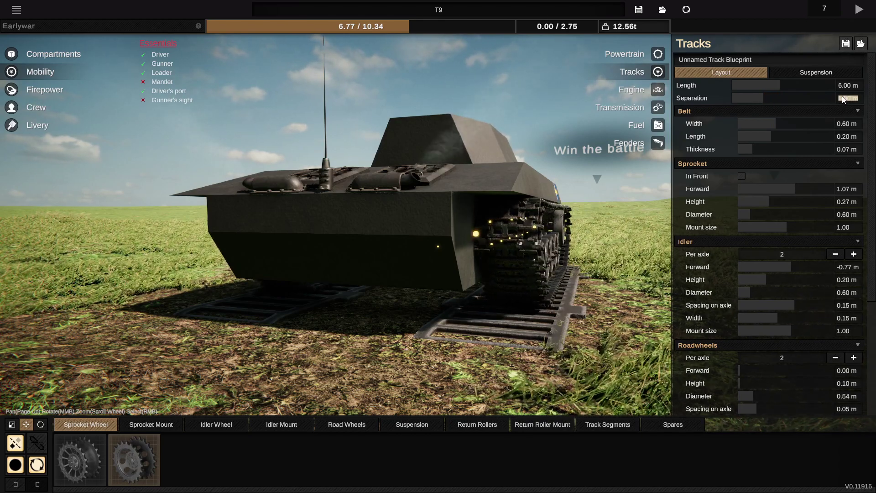
{"action": "type", "text": "1.8"}
{"action": "key", "text": "Return"}
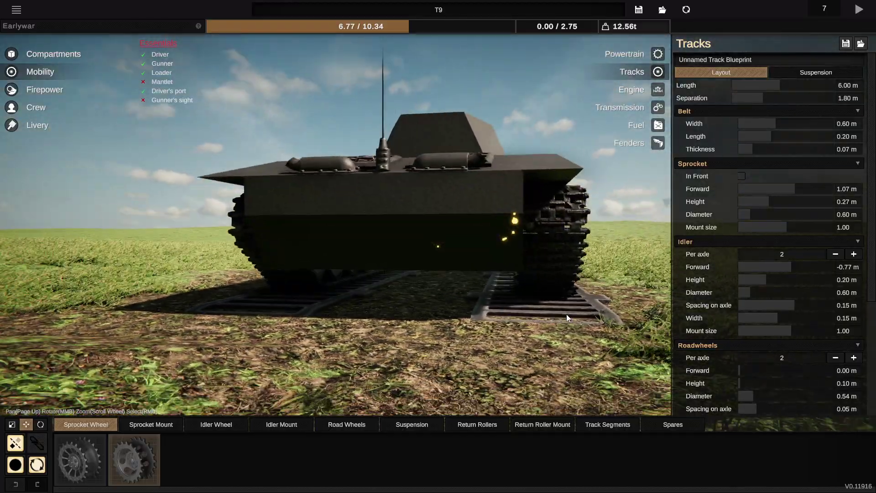
{"action": "left_click_drag", "start_coordinate": [565, 314], "coordinate": [221, 325]}
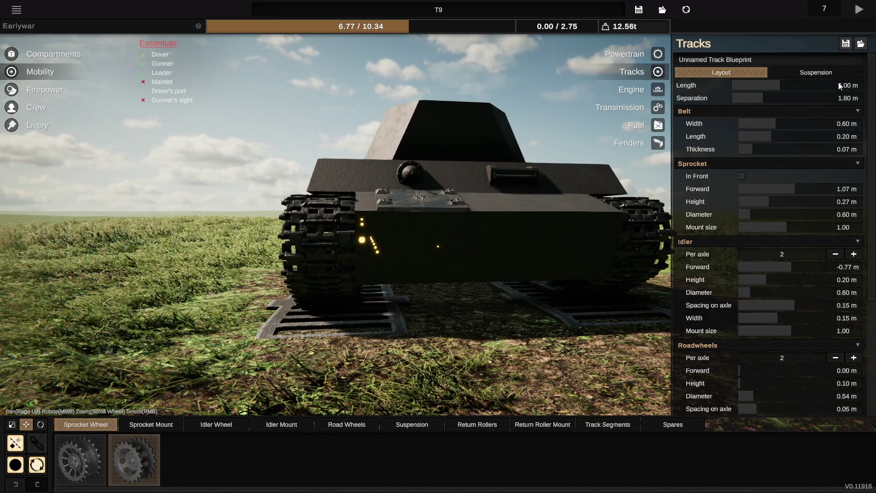
- Set the track separation to 1.85 m and inspect the gap between track and front hull side
{"action": "left_click", "coordinate": [840, 99]}
{"action": "type", "text": "1"}
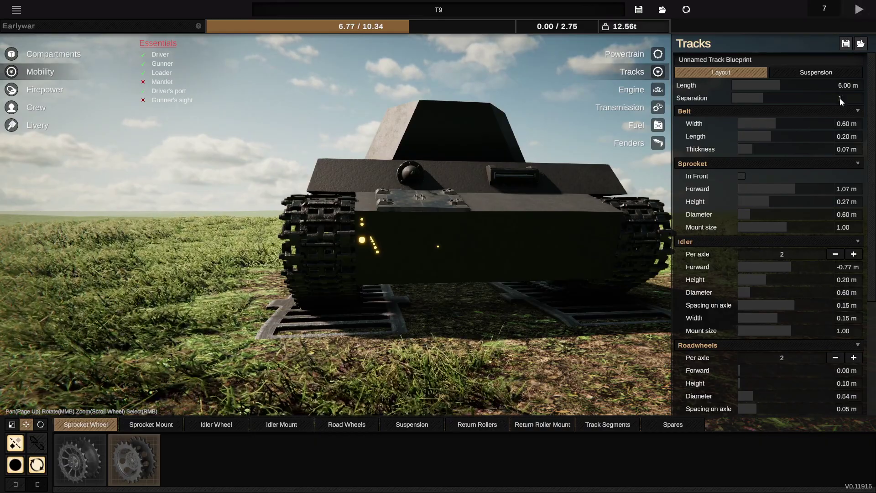
{"action": "type", "text": ".8"}
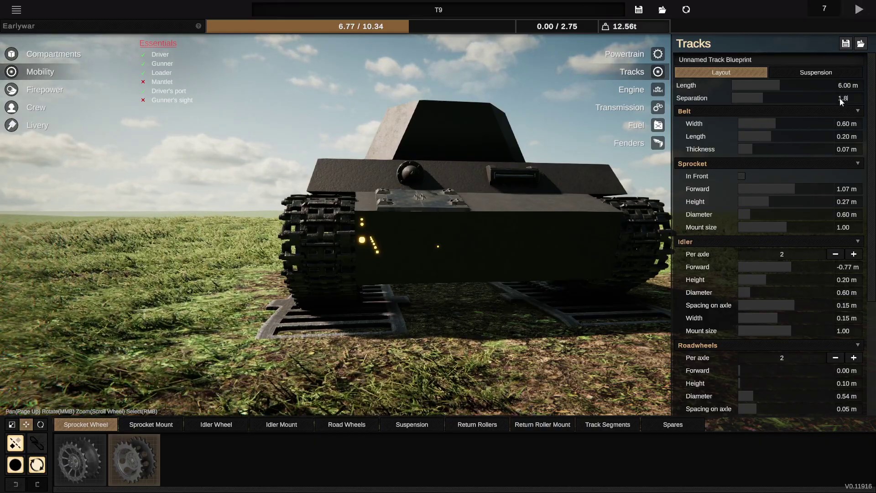
{"action": "type", "text": "5"}
{"action": "key", "text": "Return"}
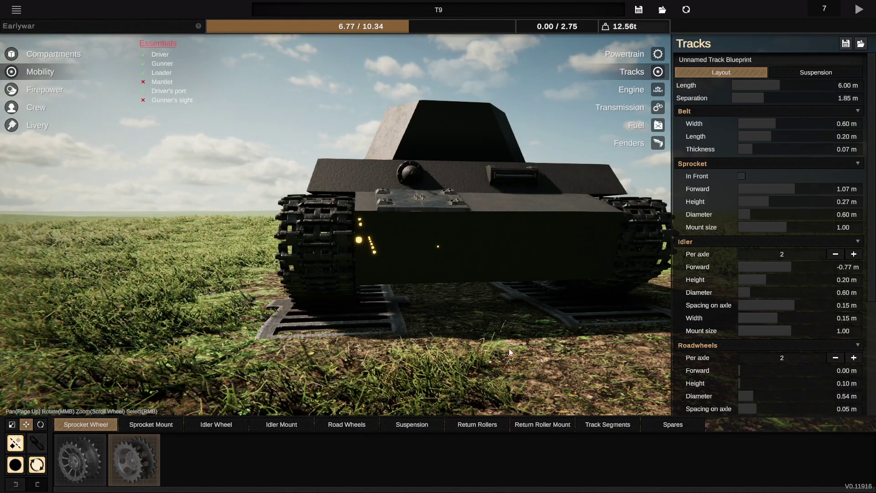
{"action": "mouse_move", "coordinate": [509, 349]}
{"action": "left_mouse_down"}
{"action": "mouse_move", "coordinate": [532, 349]}
{"action": "mouse_move", "coordinate": [511, 355]}
{"action": "left_mouse_up"}
{"action": "scroll", "coordinate": [511, 355], "scroll_direction": "up", "scroll_amount": 5}
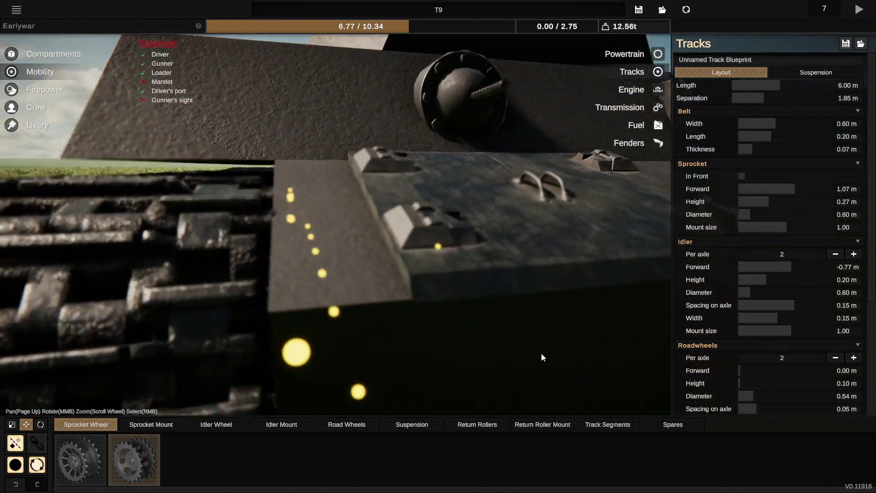
- Set the track separation to 1.90 m and reposition the sprocket to 0.54 m forward and 0.26 m height
{"action": "left_click", "coordinate": [842, 98]}
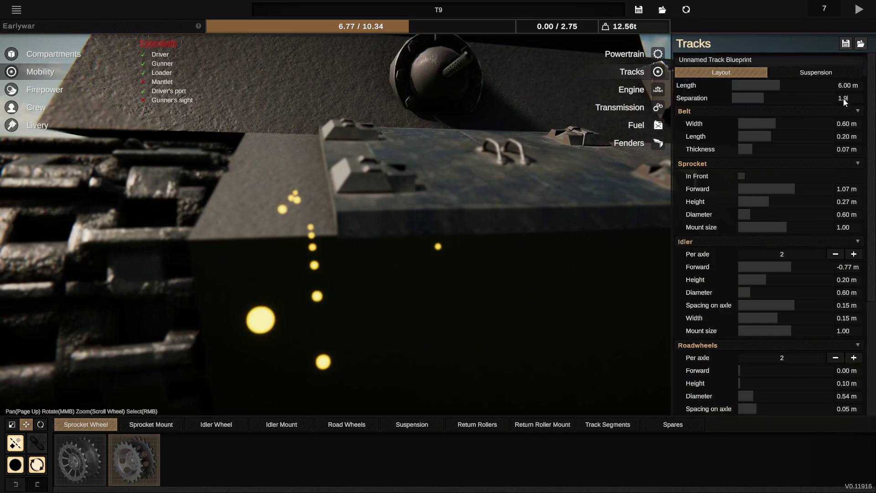
{"action": "key", "text": "Return"}
{"action": "left_click_drag", "start_coordinate": [249, 317], "coordinate": [322, 216]}
{"action": "left_click_drag", "start_coordinate": [408, 214], "coordinate": [399, 278]}
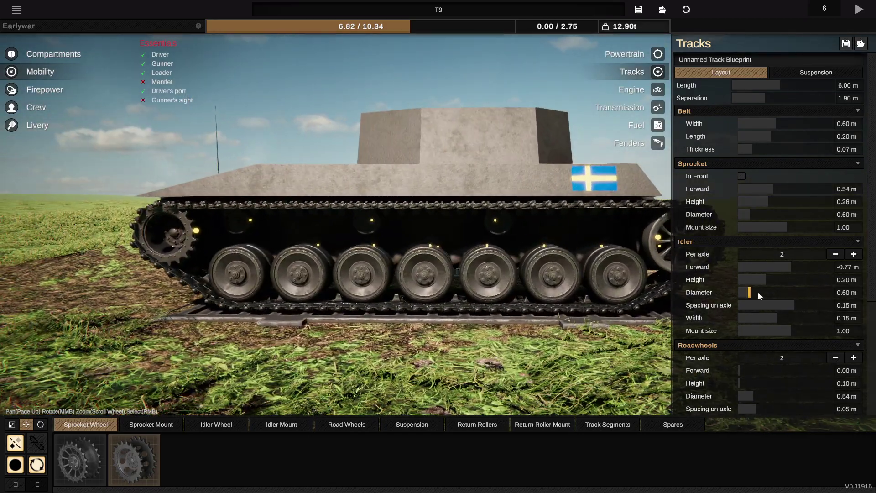
- Enlarge the roadwheels to a diameter of 0.73 m
{"action": "scroll", "coordinate": [759, 296], "scroll_direction": "down", "scroll_amount": 2}
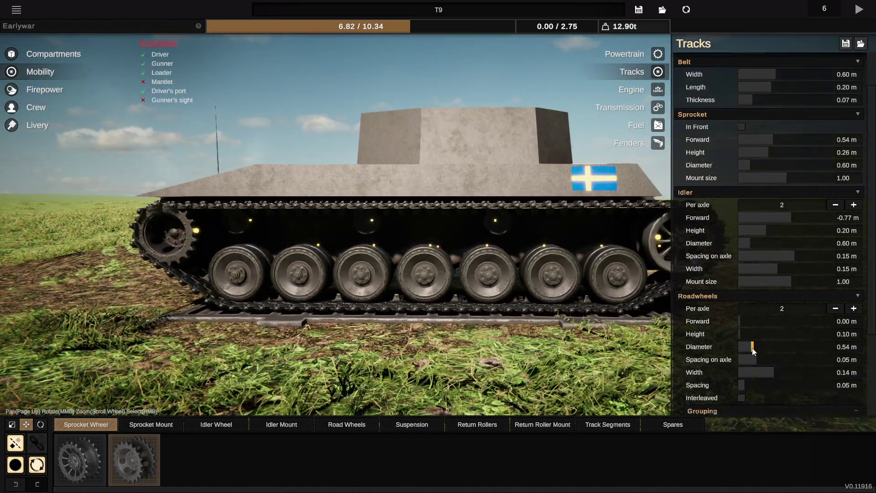
{"action": "left_click_drag", "start_coordinate": [752, 348], "coordinate": [763, 349]}
{"action": "mouse_move", "coordinate": [281, 253]}
{"action": "left_mouse_down"}
{"action": "mouse_move", "coordinate": [399, 256]}
{"action": "mouse_move", "coordinate": [430, 240]}
{"action": "mouse_move", "coordinate": [401, 252]}
{"action": "mouse_move", "coordinate": [286, 250]}
{"action": "left_mouse_up"}
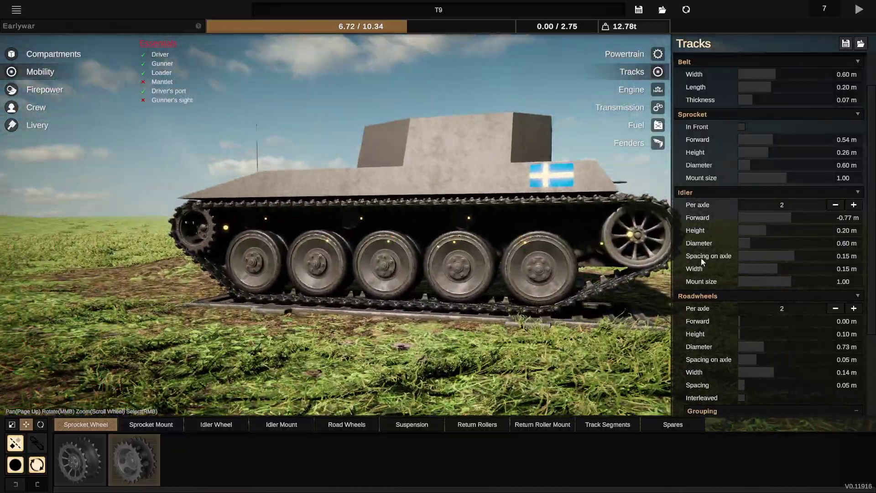
{"action": "scroll", "coordinate": [571, 269], "scroll_direction": "down", "scroll_amount": 5}
- Delete the round ball mount from the hull's upper front plate
{"action": "left_click_drag", "start_coordinate": [482, 318], "coordinate": [427, 251]}
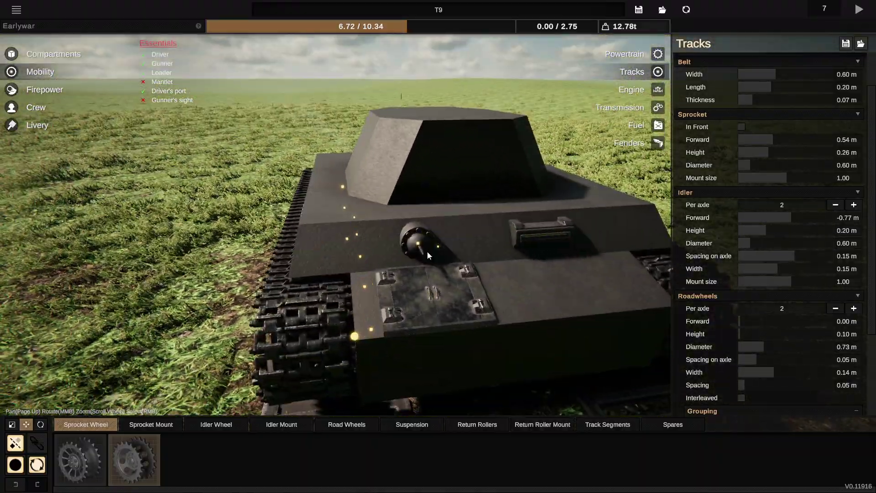
{"action": "right_click", "coordinate": [423, 237]}
{"action": "key", "text": "Delete"}
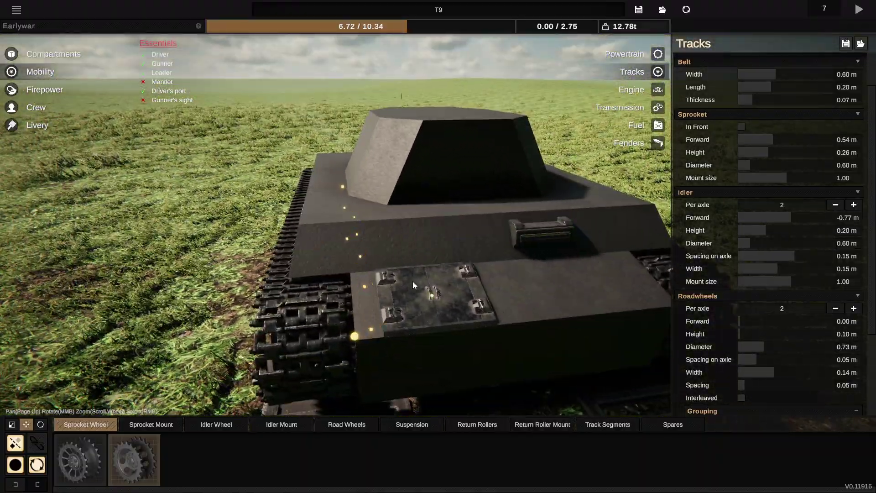
- Return to editing the T2 hull compartment and switch it to edge selection
{"action": "left_click_drag", "start_coordinate": [413, 281], "coordinate": [578, 281]}
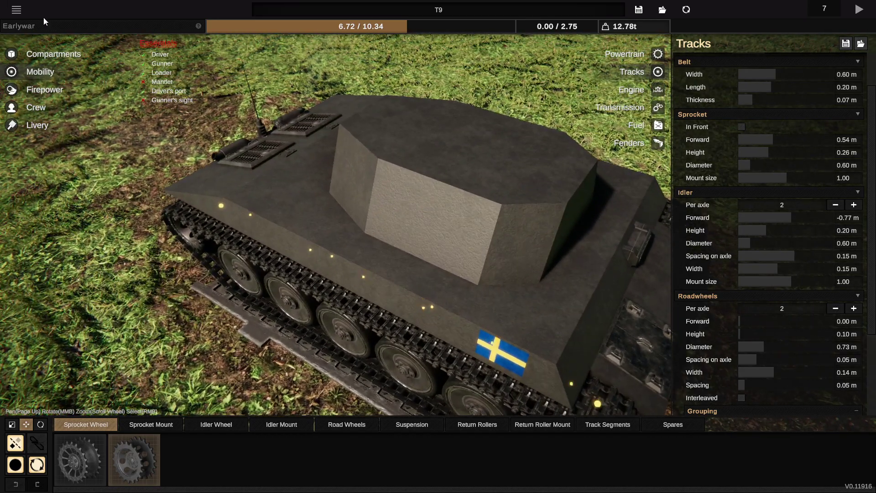
{"action": "left_click", "coordinate": [37, 55]}
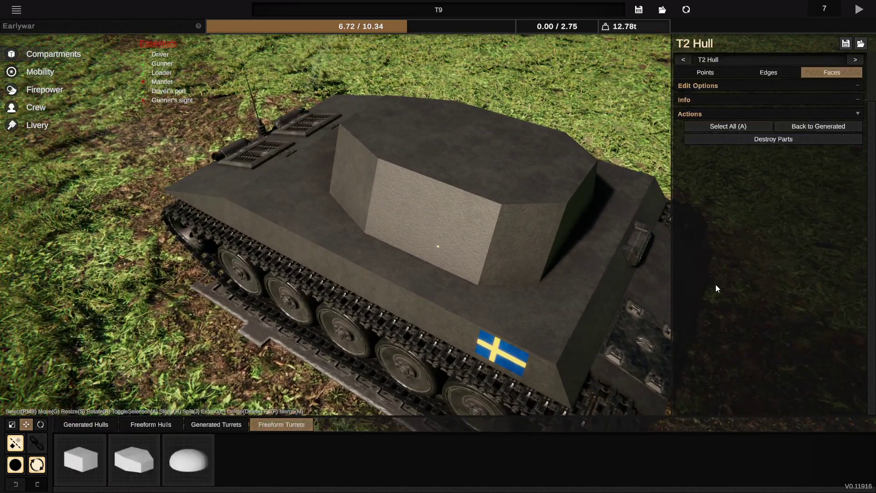
{"action": "right_click", "coordinate": [611, 267]}
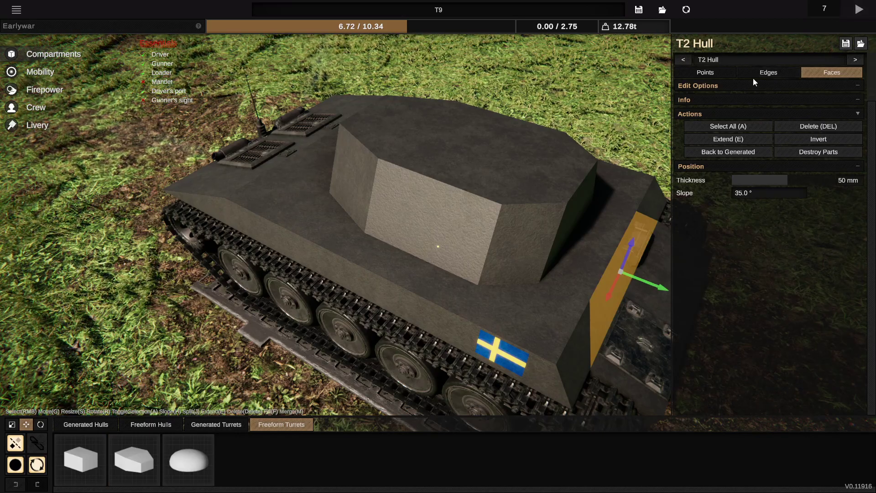
{"action": "left_click", "coordinate": [757, 75]}
- Select both halves of the edge where the hull roof meets the upper front plate
{"action": "right_click", "coordinate": [607, 248]}
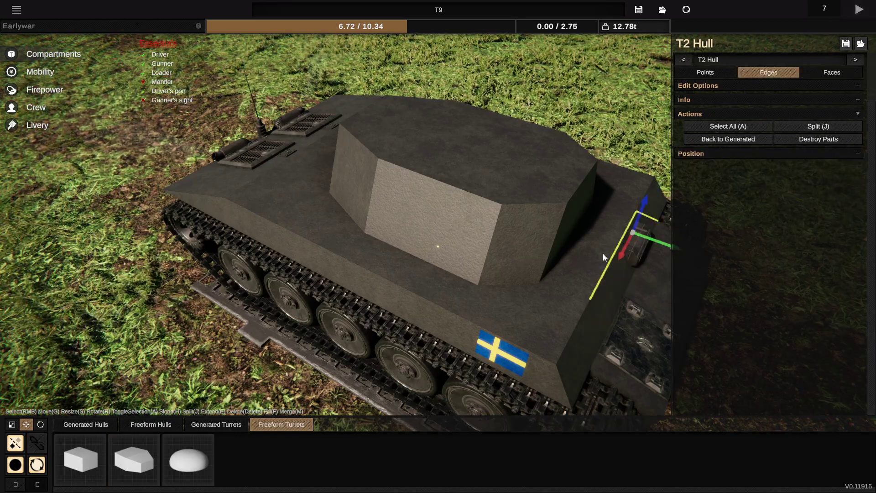
{"action": "left_click_drag", "start_coordinate": [561, 222], "coordinate": [458, 195]}
{"action": "scroll", "coordinate": [458, 195], "scroll_direction": "up", "scroll_amount": 4}
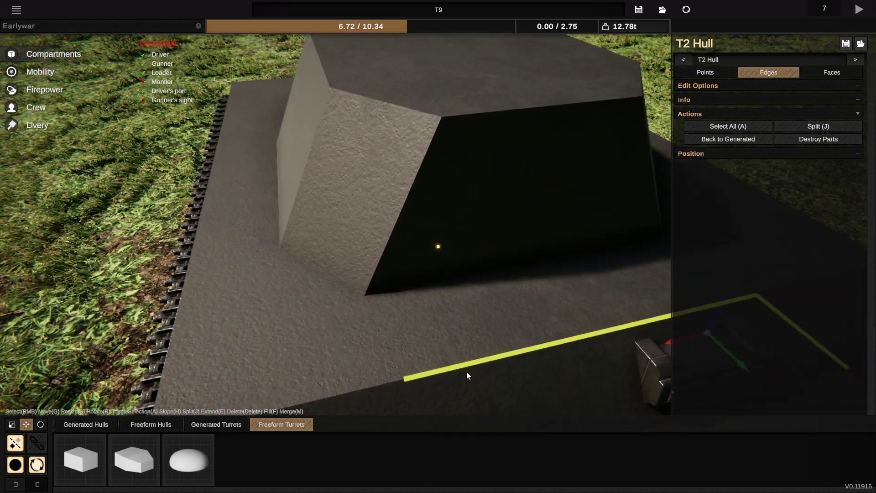
{"action": "right_click", "coordinate": [464, 353]}
{"action": "right_click", "coordinate": [396, 354], "text": "shift"}
{"action": "right_click", "coordinate": [362, 389], "text": "shift"}
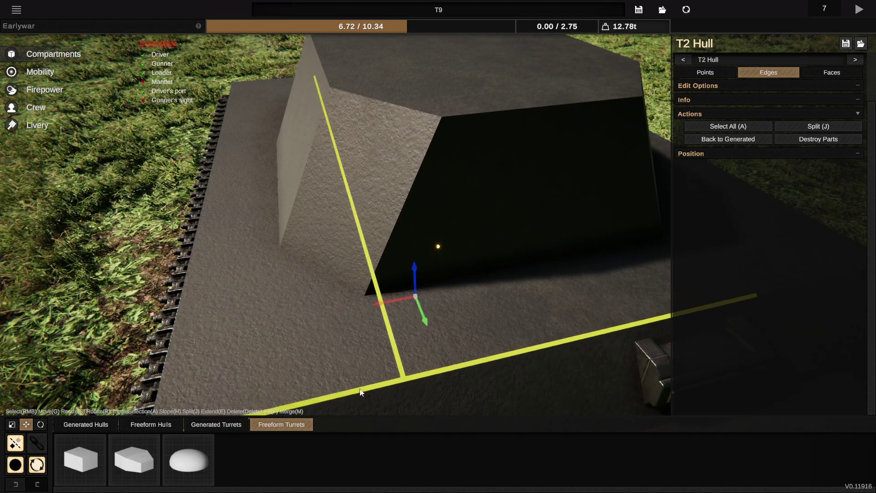
{"action": "right_click", "coordinate": [439, 367]}
{"action": "right_click", "coordinate": [396, 372], "text": "shift"}
{"action": "right_click", "coordinate": [393, 378], "text": "shift"}
{"action": "right_click", "coordinate": [399, 382]}
{"action": "right_click", "coordinate": [413, 377], "text": "shift"}
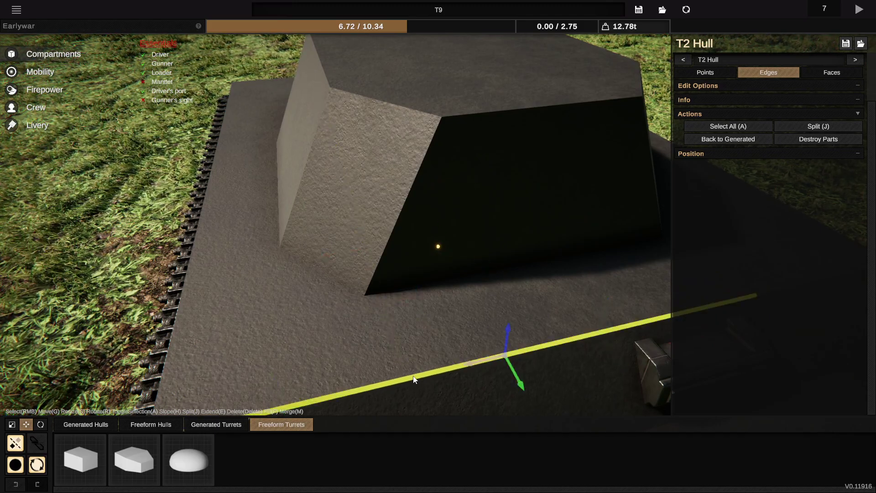
- Move the selected front roof edge rearward to slope the upper front plate more, and clear the edge selection
{"action": "left_click_drag", "start_coordinate": [416, 376], "coordinate": [359, 116]}
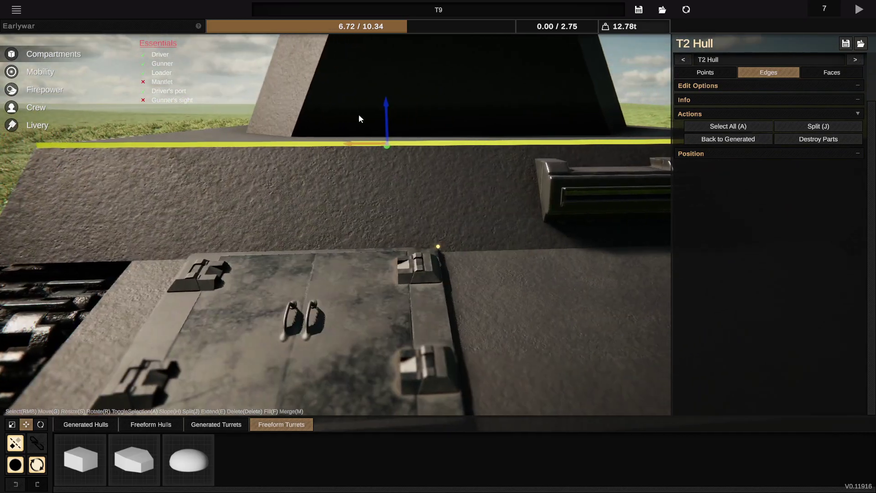
{"action": "left_click_drag", "start_coordinate": [465, 145], "coordinate": [543, 160]}
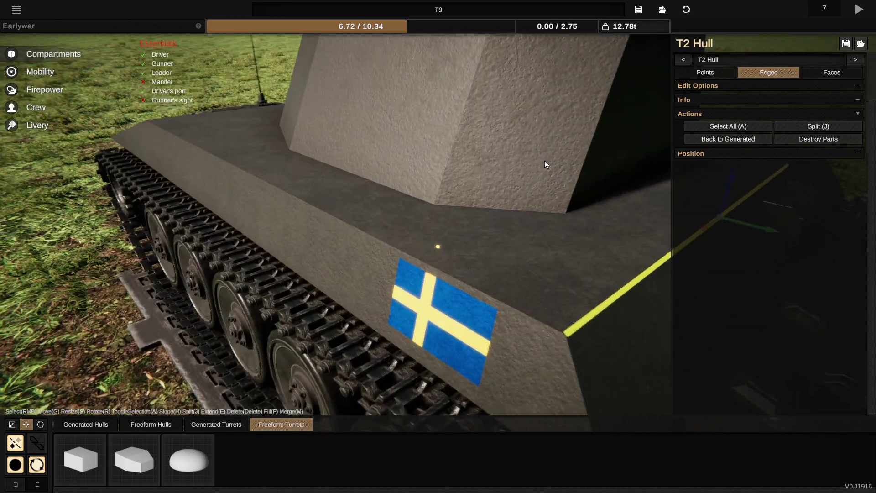
{"action": "scroll", "coordinate": [544, 160], "scroll_direction": "down", "scroll_amount": 4}
{"action": "left_click_drag", "start_coordinate": [603, 244], "coordinate": [576, 209]}
{"action": "scroll", "coordinate": [543, 198], "scroll_direction": "down", "scroll_amount": 3}
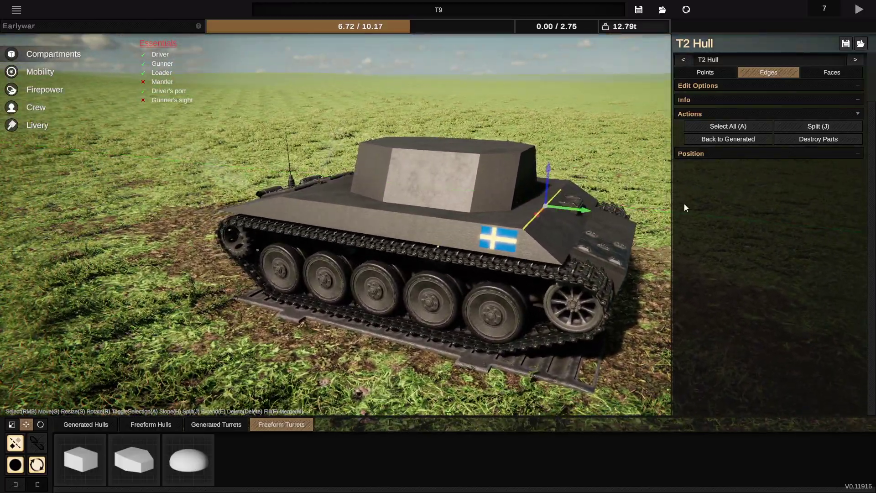
{"action": "left_click_drag", "start_coordinate": [684, 203], "coordinate": [700, 179]}
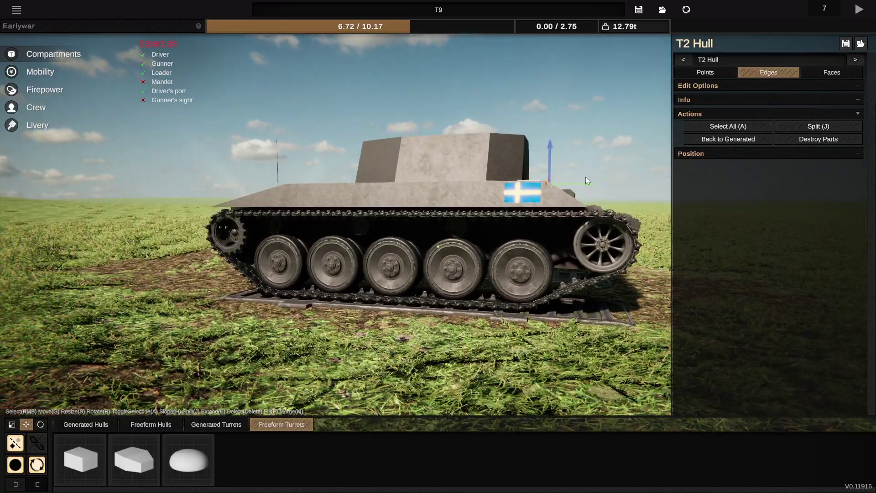
{"action": "right_click", "coordinate": [622, 173]}
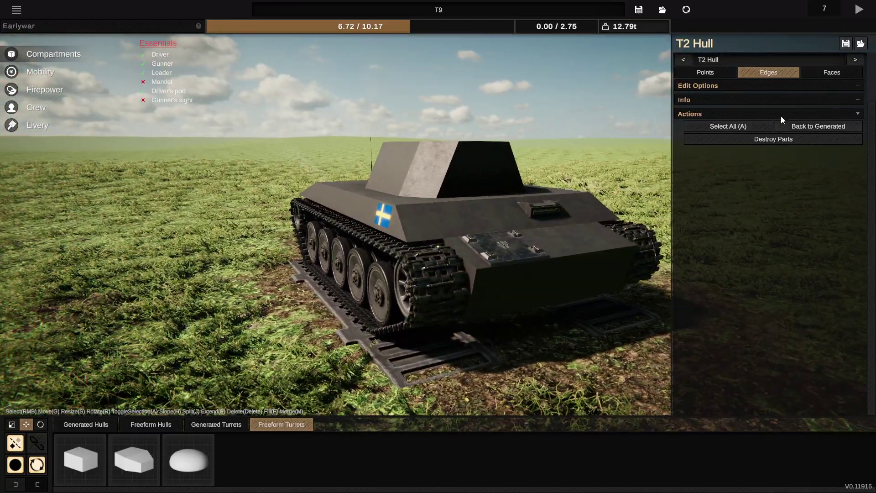
- Select the hull's upper front plate as a face and inspect its slope and thickness
{"action": "left_click", "coordinate": [828, 73]}
{"action": "right_click", "coordinate": [462, 220]}
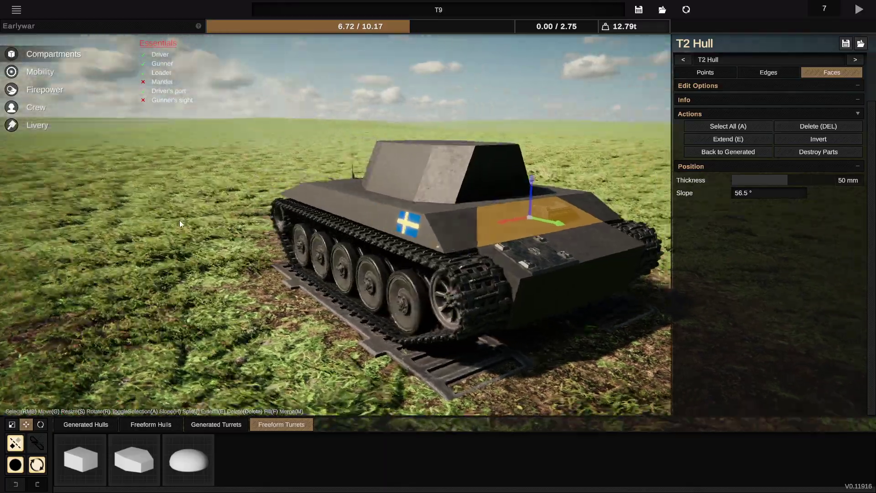
{"action": "left_click_drag", "start_coordinate": [180, 221], "coordinate": [230, 213]}
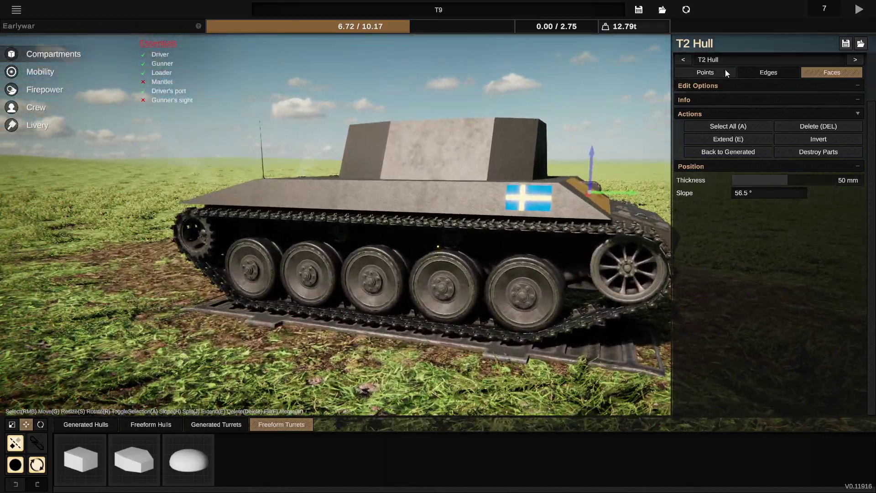
- Select the long edge between the hull roof and side plate and move it inward to slope the sides more
{"action": "left_click", "coordinate": [725, 70]}
{"action": "left_click_drag", "start_coordinate": [444, 168], "coordinate": [477, 203]}
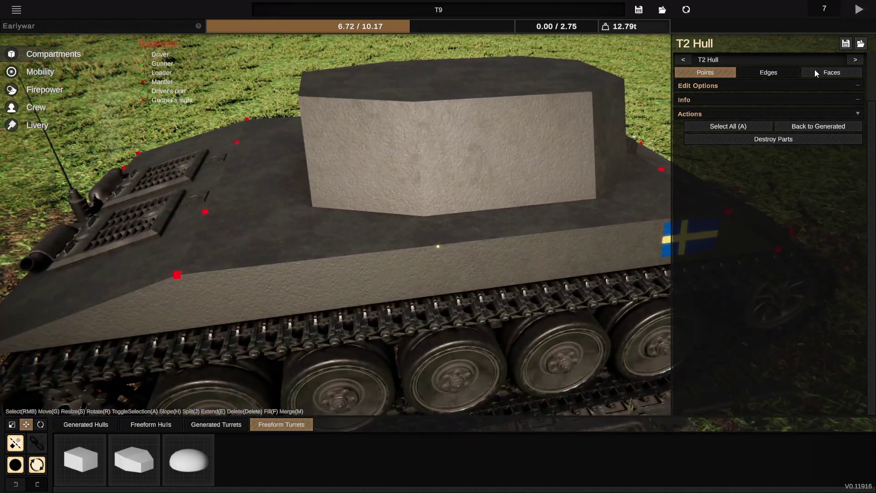
{"action": "left_click", "coordinate": [768, 77]}
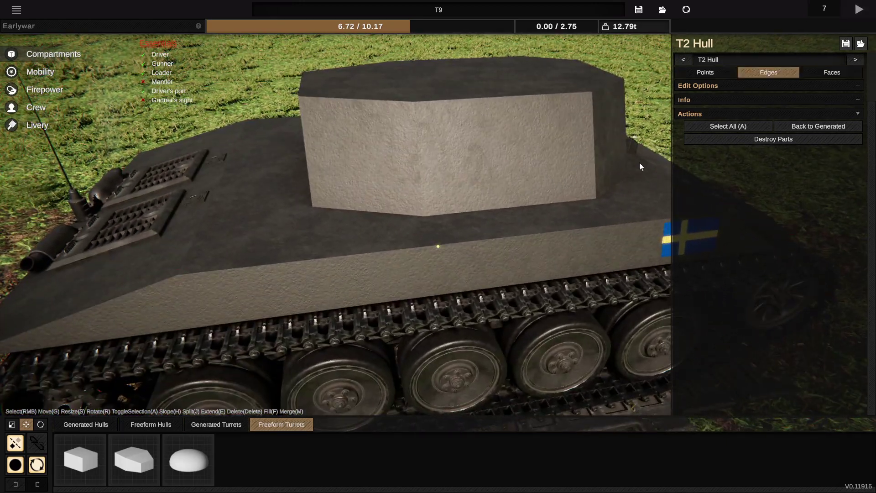
{"action": "right_click", "coordinate": [571, 233]}
{"action": "left_click_drag", "start_coordinate": [613, 238], "coordinate": [674, 235]}
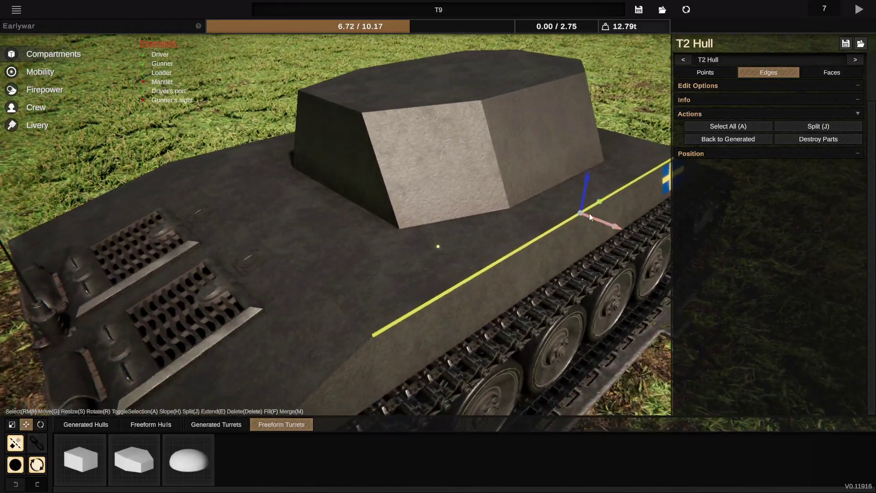
{"action": "left_click_drag", "start_coordinate": [589, 212], "coordinate": [497, 286]}
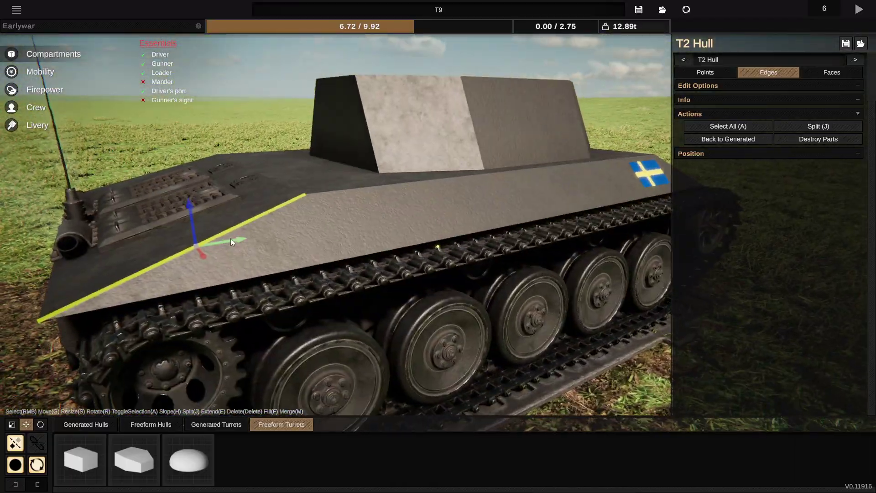
- Adjust the position of the sloping side edge at the hull's rear corner to refine the rear shape
{"action": "left_click_drag", "start_coordinate": [231, 238], "coordinate": [1, 2]}
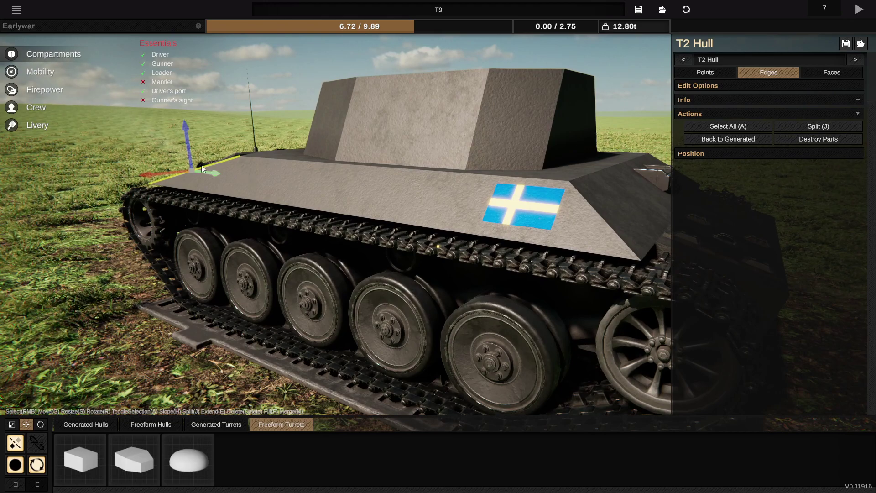
{"action": "left_click_drag", "start_coordinate": [454, 206], "coordinate": [297, 218]}
{"action": "left_click_drag", "start_coordinate": [91, 177], "coordinate": [226, 194]}
{"action": "scroll", "coordinate": [226, 194], "scroll_direction": "up", "scroll_amount": 3}
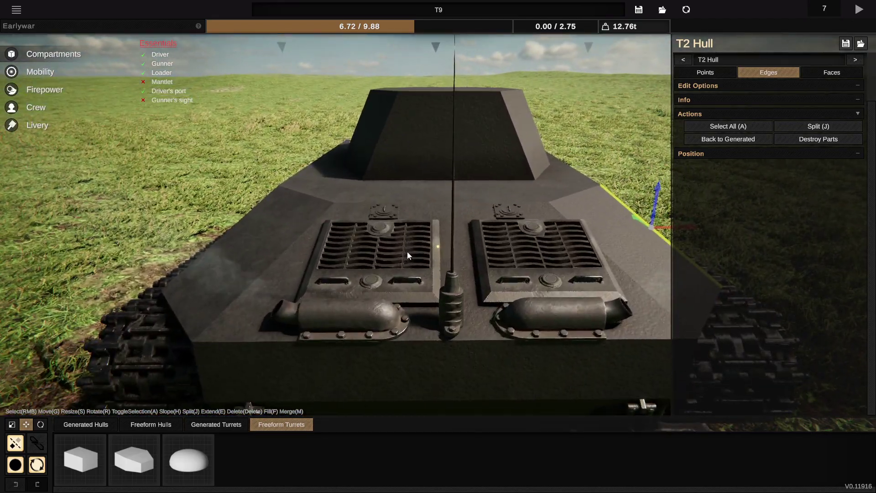
- Remove the vents, exhausts, antenna and small fuel fittings from the hull's sloped rear deck
{"action": "left_click", "coordinate": [36, 107]}
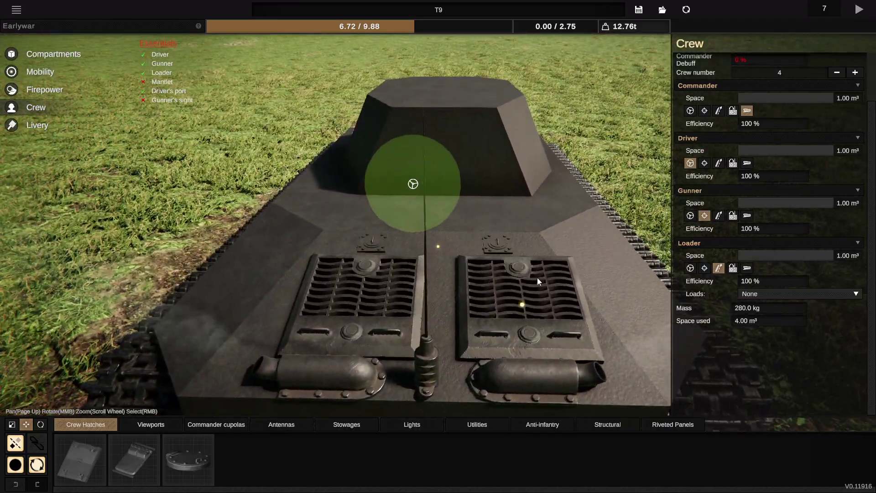
{"action": "right_click", "coordinate": [538, 277]}
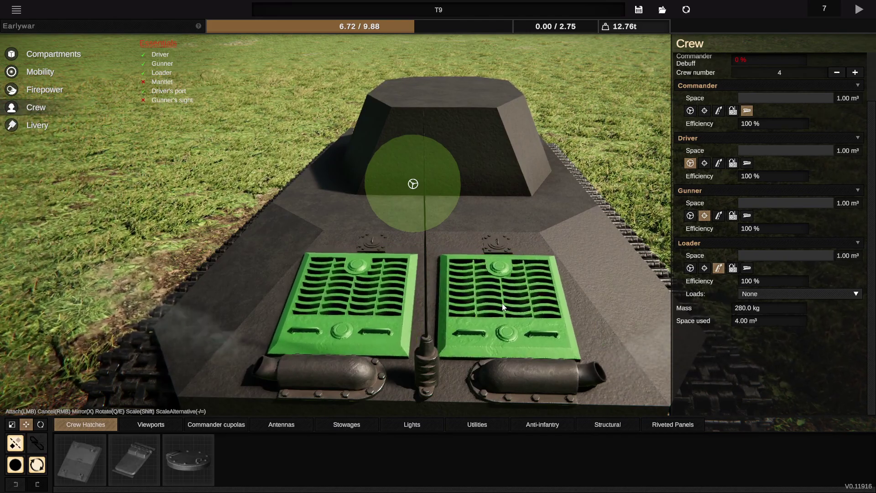
{"action": "right_click", "coordinate": [511, 315]}
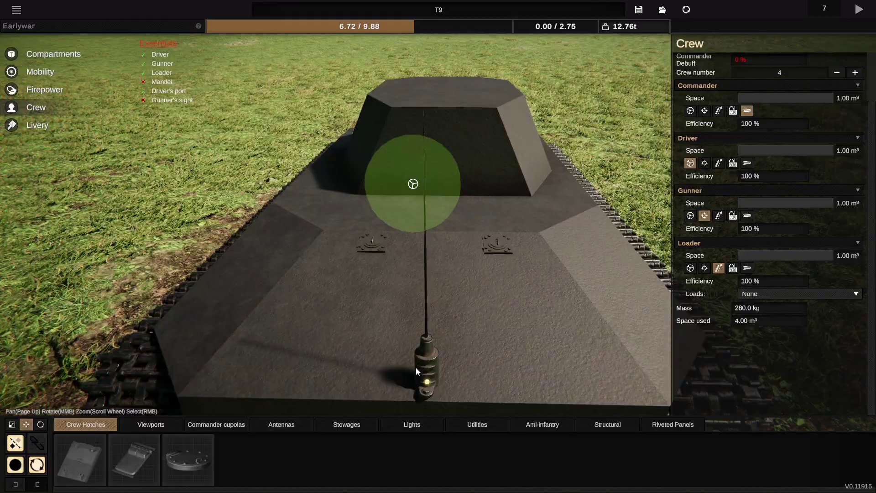
{"action": "right_click", "coordinate": [432, 370]}
{"action": "right_click", "coordinate": [433, 370]}
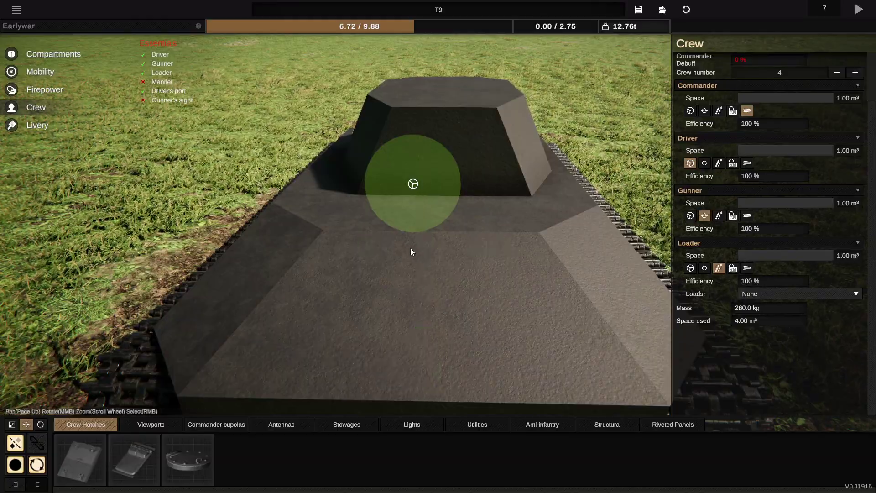
{"action": "left_click_drag", "start_coordinate": [410, 248], "coordinate": [361, 270]}
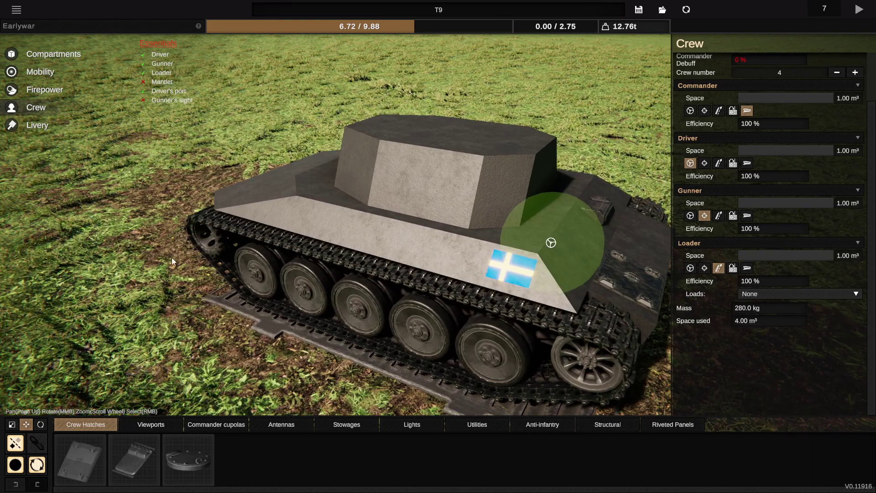
- Return to the T2 Hull compartment, raise its roof face and give that face a thickness of 13 mm
{"action": "left_click", "coordinate": [58, 59]}
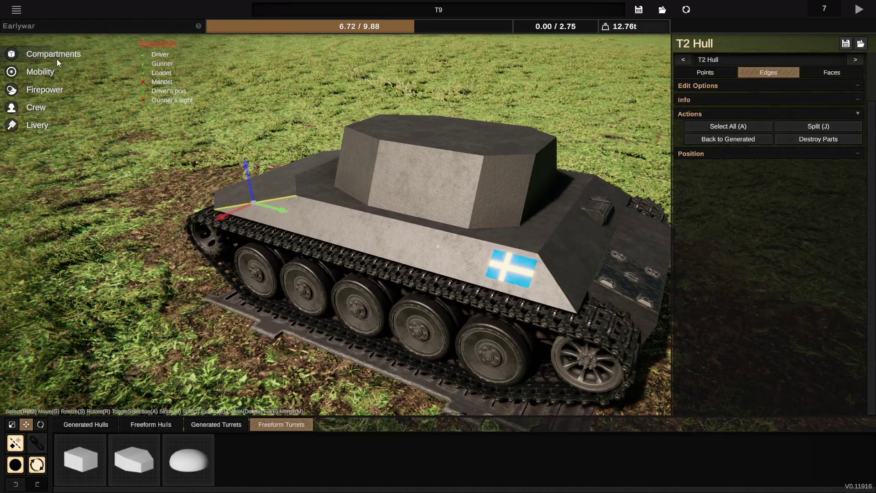
{"action": "left_click", "coordinate": [842, 71]}
{"action": "left_click_drag", "start_coordinate": [392, 247], "coordinate": [416, 286]}
{"action": "right_click", "coordinate": [416, 286]}
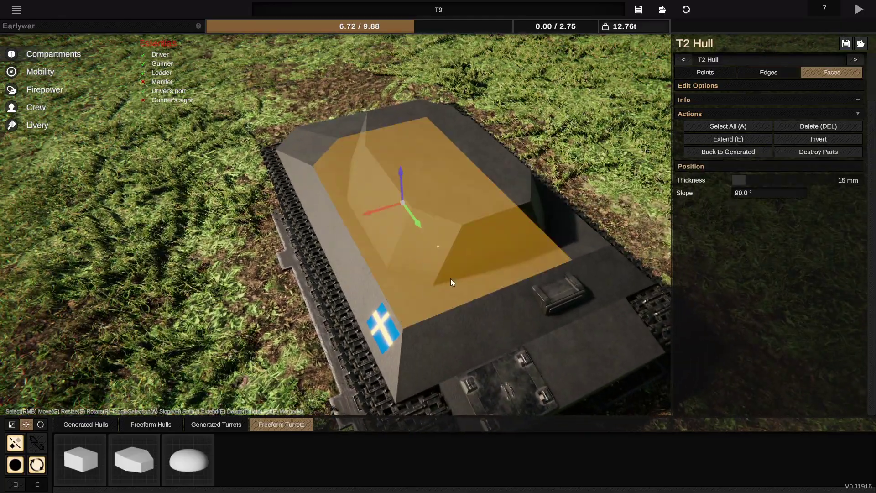
{"action": "left_click_drag", "start_coordinate": [562, 241], "coordinate": [566, 149]}
{"action": "left_click_drag", "start_coordinate": [442, 158], "coordinate": [375, 191]}
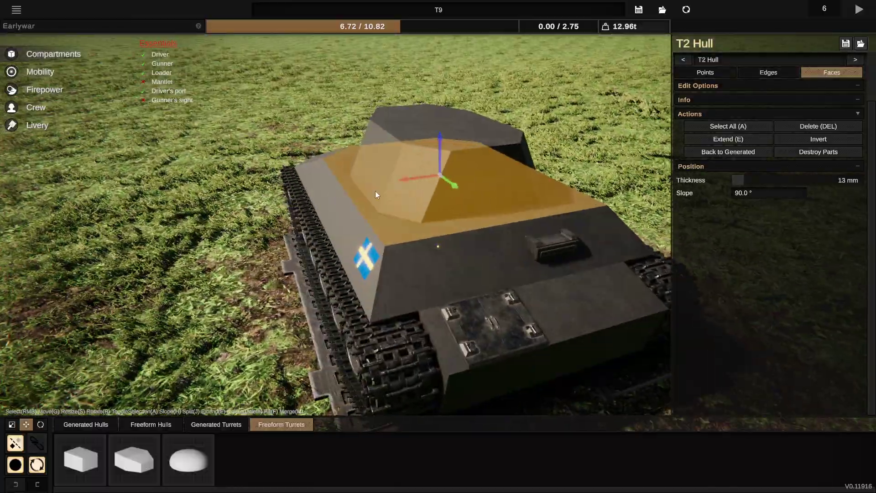
{"action": "right_click", "coordinate": [67, 181]}
- Inspect the reshaped hull's profile from the side and its bare rear deck from behind
{"action": "left_click_drag", "start_coordinate": [66, 182], "coordinate": [726, 198]}
{"action": "scroll", "coordinate": [286, 178], "scroll_direction": "down", "scroll_amount": 3}
{"action": "mouse_move", "coordinate": [91, 215]}
{"action": "left_mouse_down"}
{"action": "mouse_move", "coordinate": [359, 234]}
{"action": "mouse_move", "coordinate": [262, 251]}
{"action": "mouse_move", "coordinate": [524, 203]}
{"action": "mouse_move", "coordinate": [518, 202]}
{"action": "mouse_move", "coordinate": [564, 176]}
{"action": "mouse_move", "coordinate": [467, 193]}
{"action": "mouse_move", "coordinate": [391, 187]}
{"action": "mouse_move", "coordinate": [434, 213]}
{"action": "mouse_move", "coordinate": [432, 220]}
{"action": "mouse_move", "coordinate": [691, 228]}
{"action": "mouse_move", "coordinate": [543, 242]}
{"action": "mouse_move", "coordinate": [405, 295]}
{"action": "mouse_move", "coordinate": [424, 297]}
{"action": "mouse_move", "coordinate": [489, 282]}
{"action": "mouse_move", "coordinate": [291, 283]}
{"action": "mouse_move", "coordinate": [198, 269]}
{"action": "mouse_move", "coordinate": [518, 286]}
{"action": "mouse_move", "coordinate": [250, 254]}
{"action": "mouse_move", "coordinate": [117, 250]}
{"action": "mouse_move", "coordinate": [282, 251]}
{"action": "left_mouse_up"}
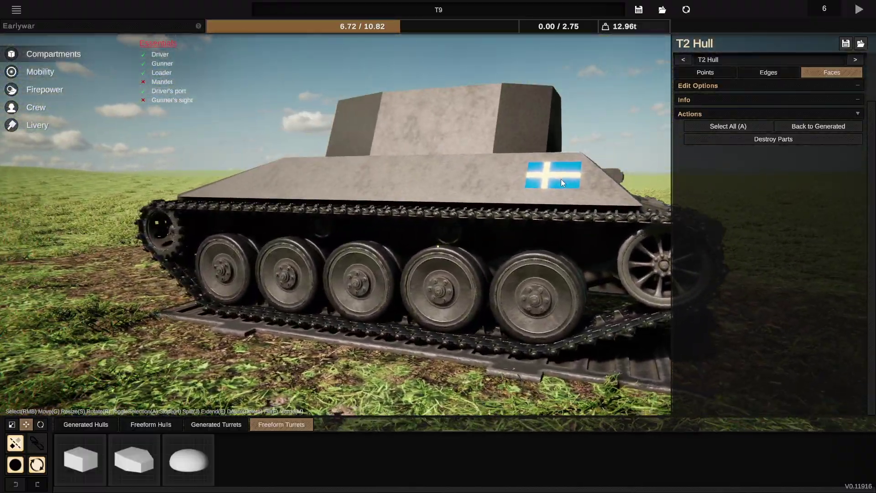
{"action": "scroll", "coordinate": [425, 206], "scroll_direction": "up", "scroll_amount": 3}
{"action": "scroll", "coordinate": [431, 211], "scroll_direction": "up", "scroll_amount": 3}
{"action": "scroll", "coordinate": [434, 218], "scroll_direction": "down", "scroll_amount": 7}
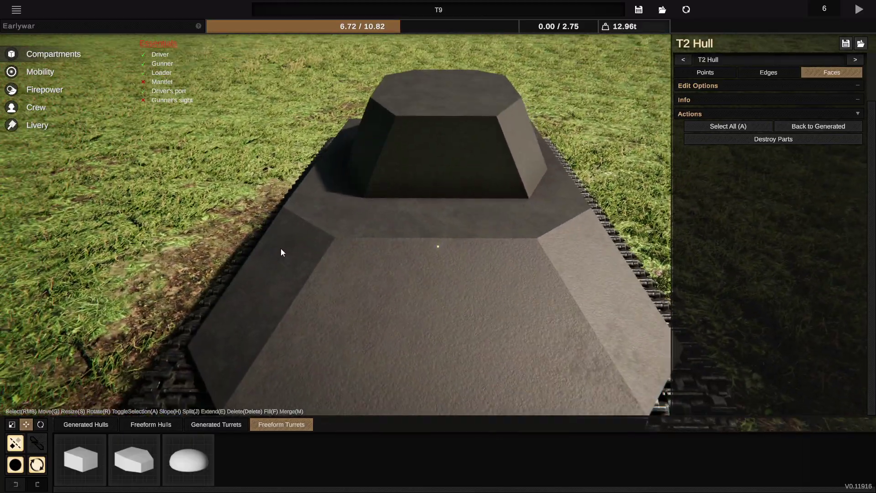
- Place a mirrored pair of the small external fuel fittings on the upper part of the sloped rear deck
{"action": "left_click", "coordinate": [13, 73]}
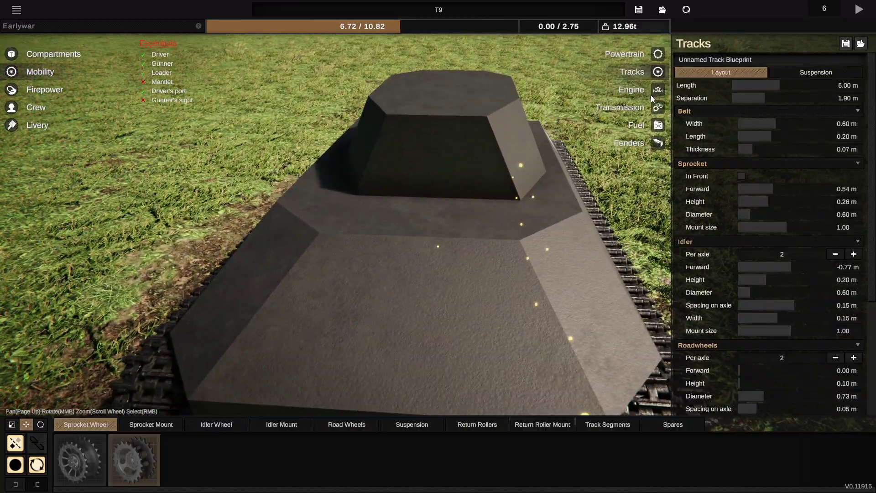
{"action": "left_click", "coordinate": [658, 125]}
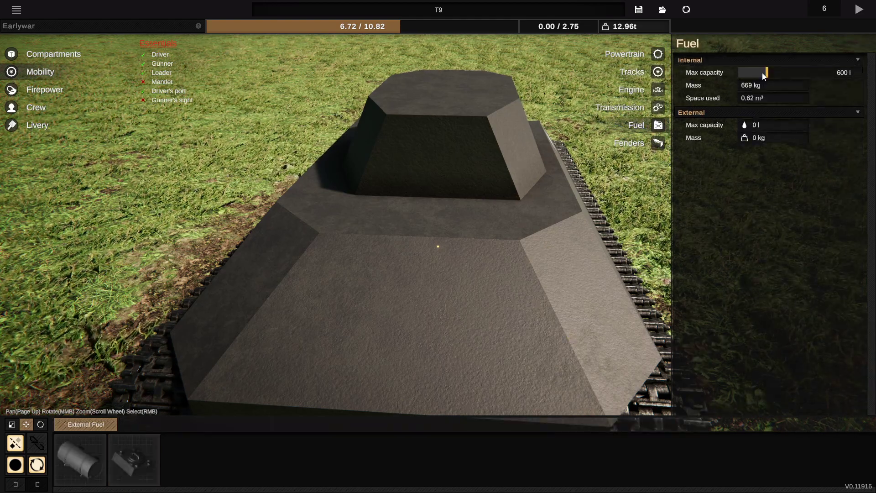
{"action": "left_click", "coordinate": [134, 465]}
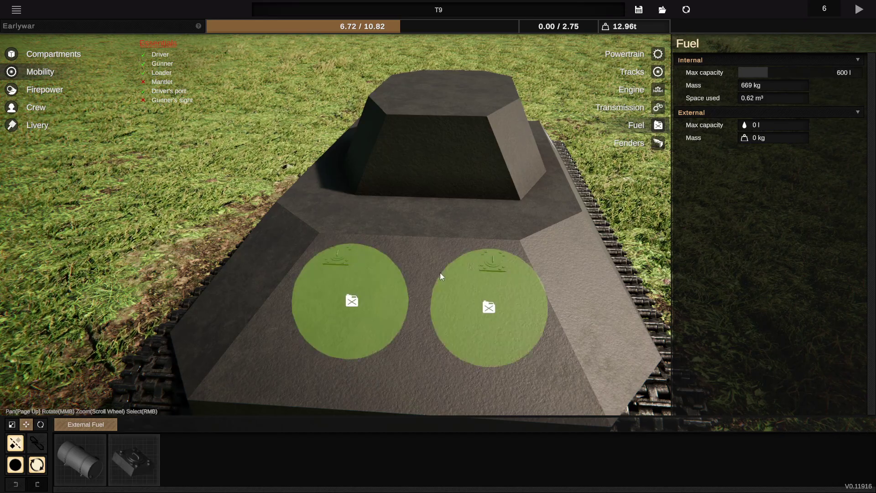
{"action": "left_click_drag", "start_coordinate": [439, 272], "coordinate": [384, 278]}
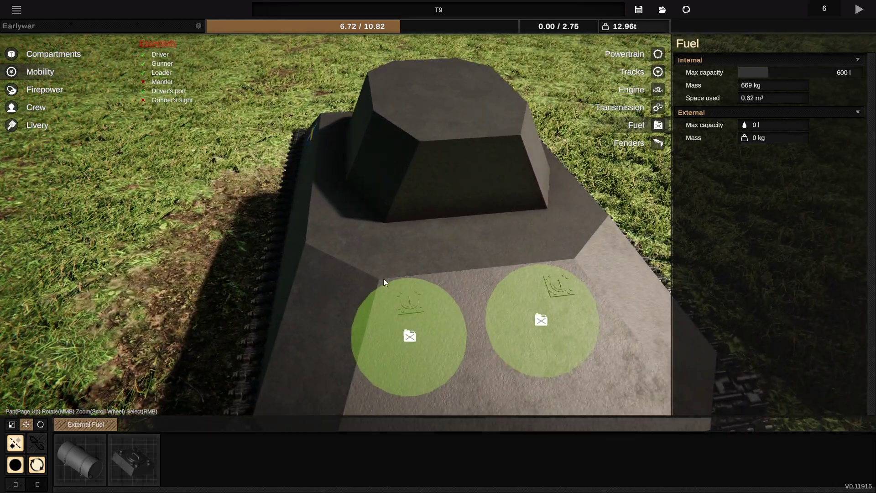
- Move the mirrored fuel fittings forward onto the flat hull roof behind the turret, close to the centreline
{"action": "left_click", "coordinate": [415, 305]}
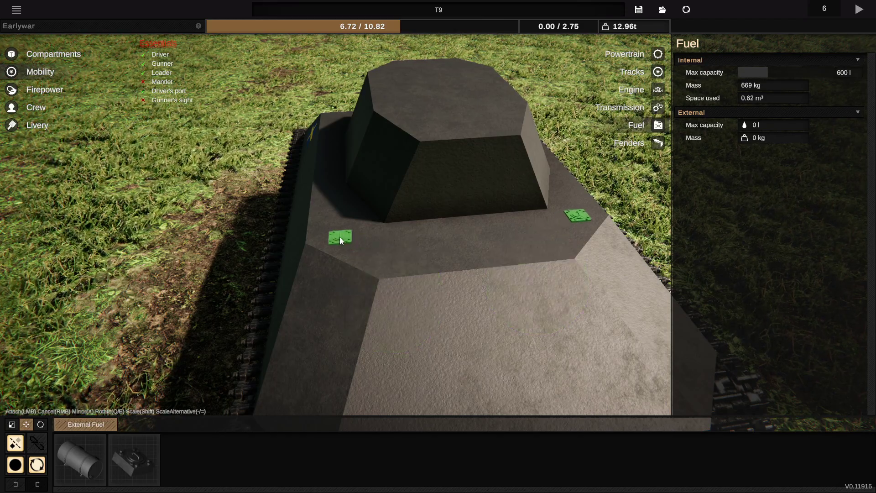
{"action": "left_click", "coordinate": [343, 236]}
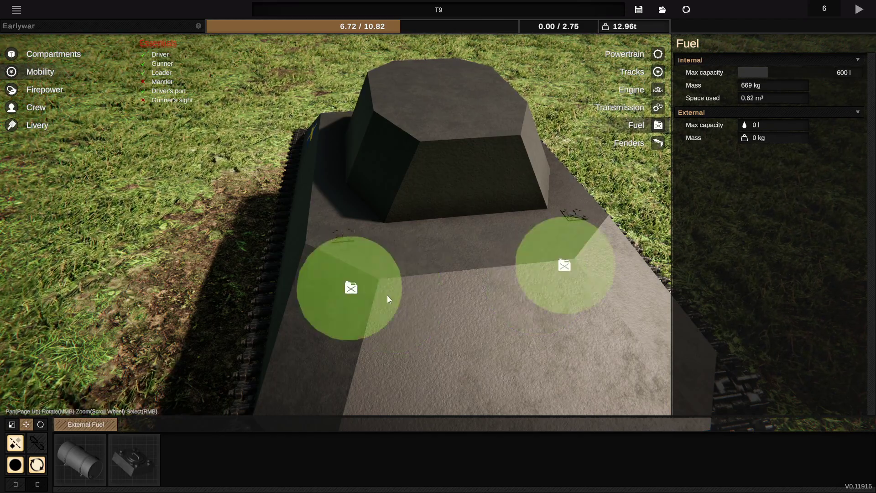
{"action": "left_click_drag", "start_coordinate": [569, 301], "coordinate": [530, 318]}
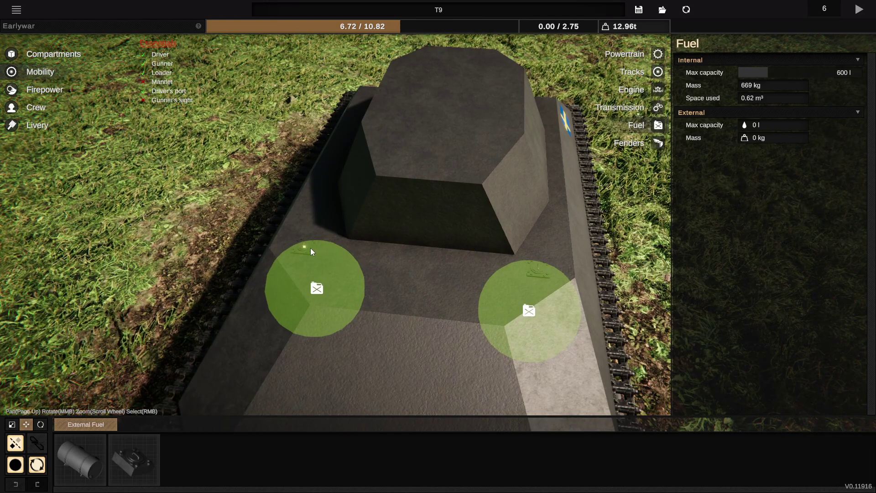
{"action": "left_click_drag", "start_coordinate": [310, 247], "coordinate": [402, 215]}
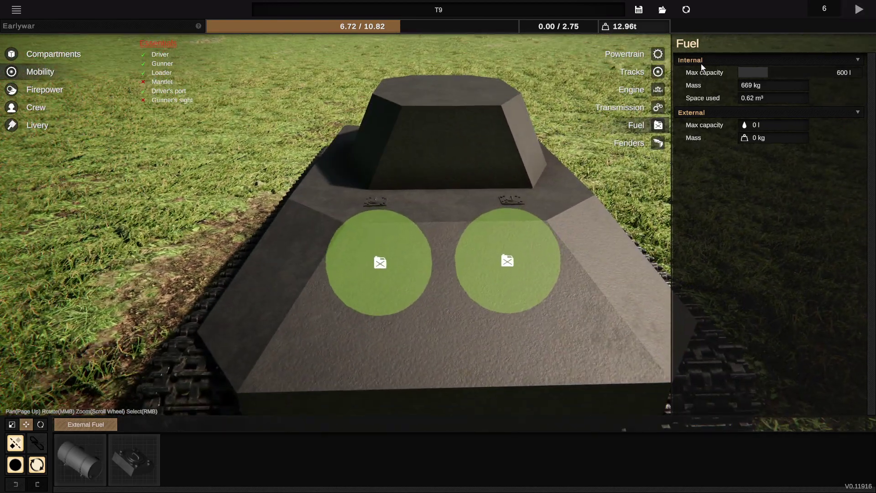
- Attach a mirrored pair of rectangular engine vents to the rear deck, scaled down to sit side by side at the centreline
{"action": "left_click", "coordinate": [657, 90]}
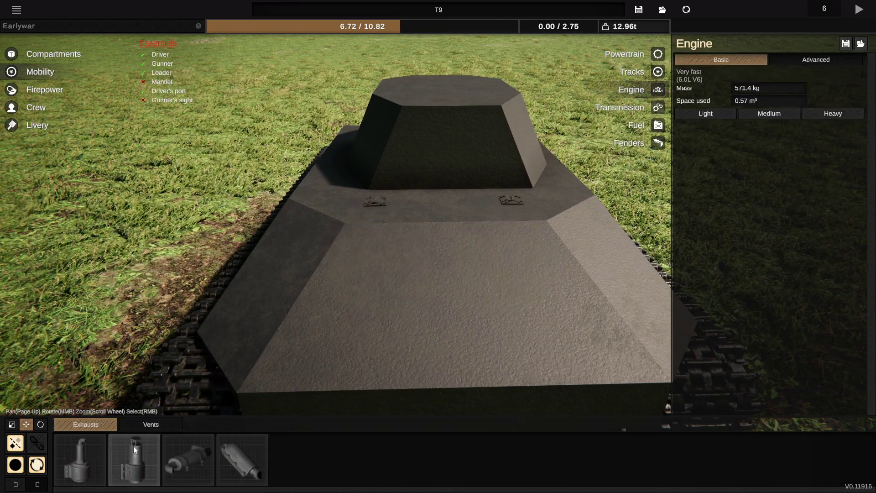
{"action": "left_click", "coordinate": [150, 425]}
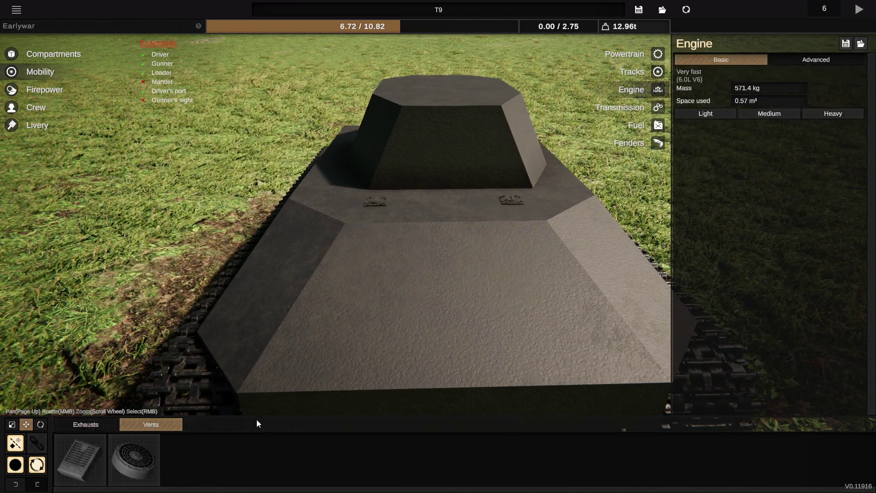
{"action": "left_click", "coordinate": [72, 465]}
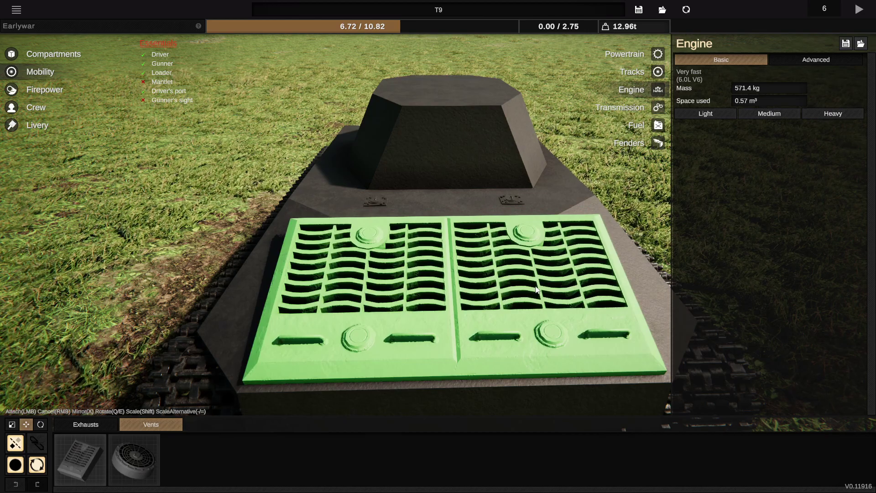
{"action": "key", "text": "minus"}
{"action": "key", "text": "minus"}
{"action": "key", "text": "minus"}
{"action": "key", "text": "minus"}
{"action": "key", "text": "minus"}
{"action": "key", "text": "minus"}
{"action": "key", "text": "minus"}
{"action": "key", "text": "minus"}
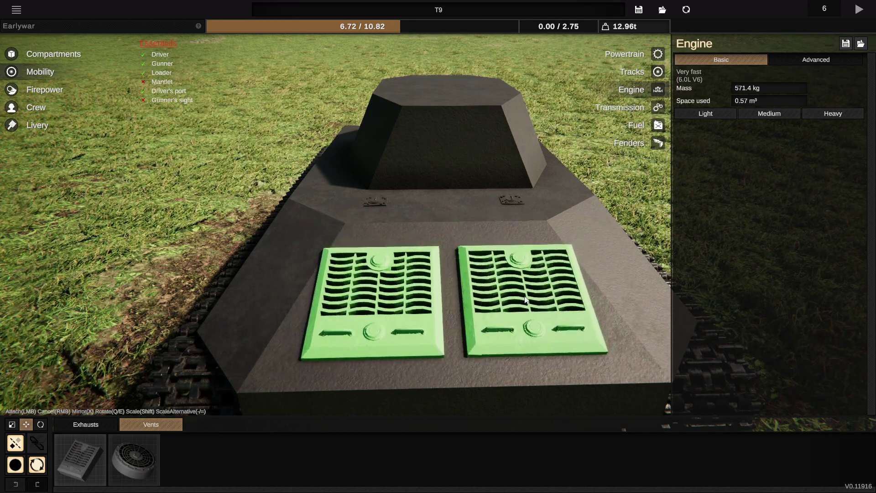
{"action": "key", "text": "equal"}
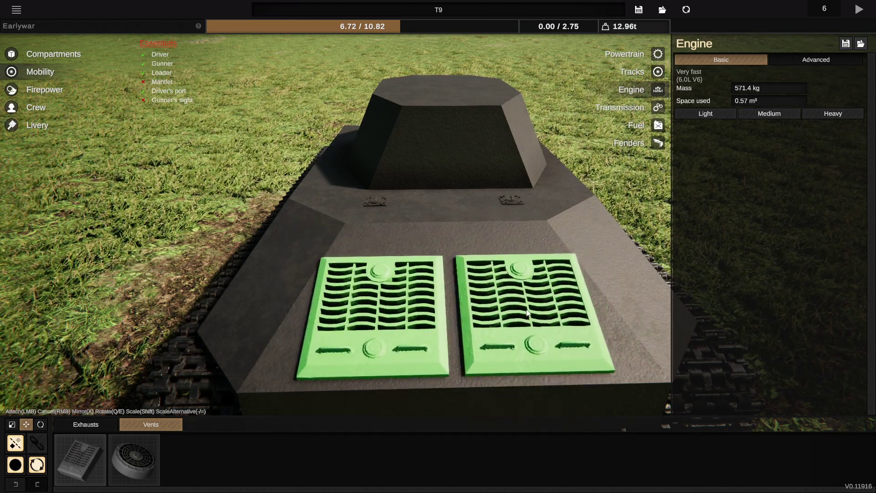
{"action": "key", "text": "equal"}
{"action": "key", "text": "equal"}
{"action": "key", "text": "minus"}
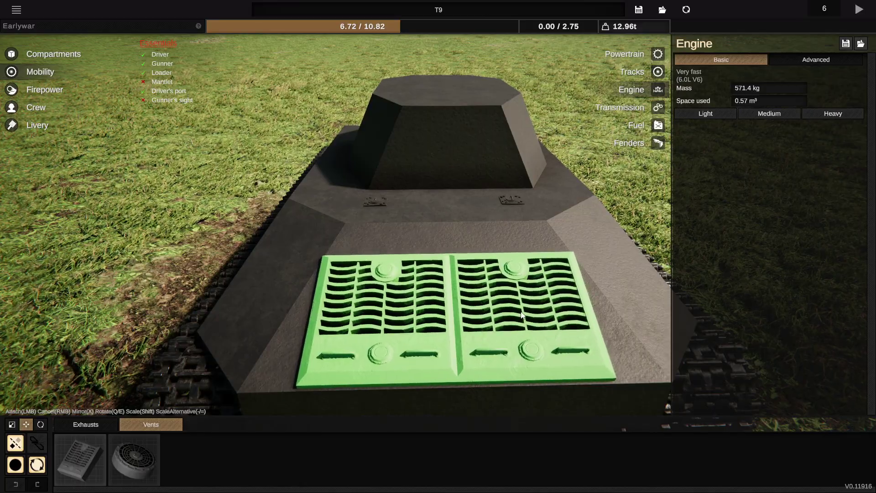
{"action": "left_click", "coordinate": [520, 315]}
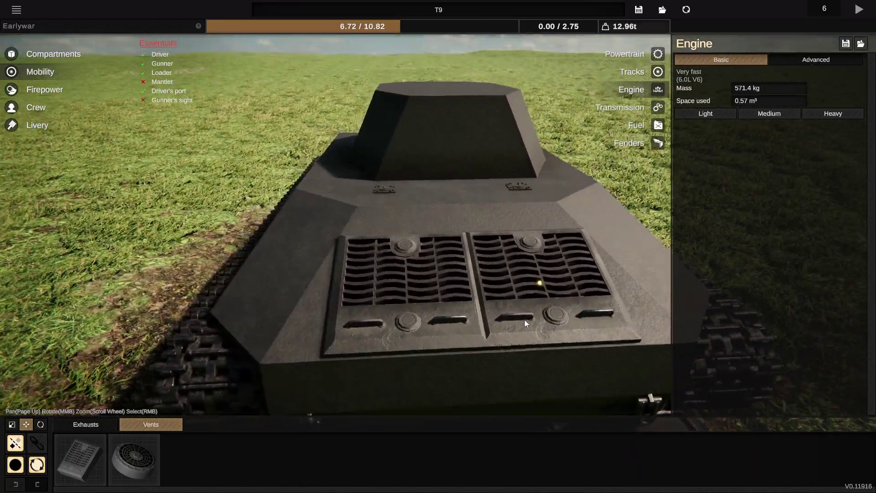
{"action": "left_click_drag", "start_coordinate": [524, 319], "coordinate": [511, 356]}
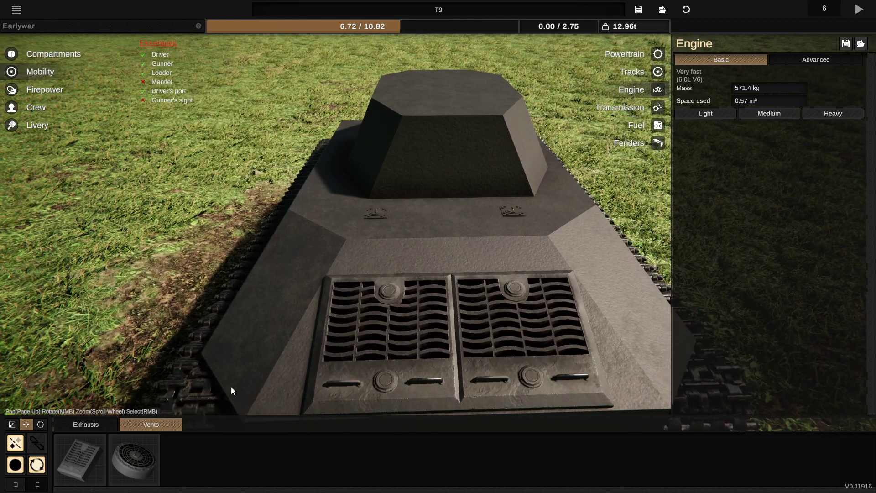
{"action": "left_click", "coordinate": [86, 425]}
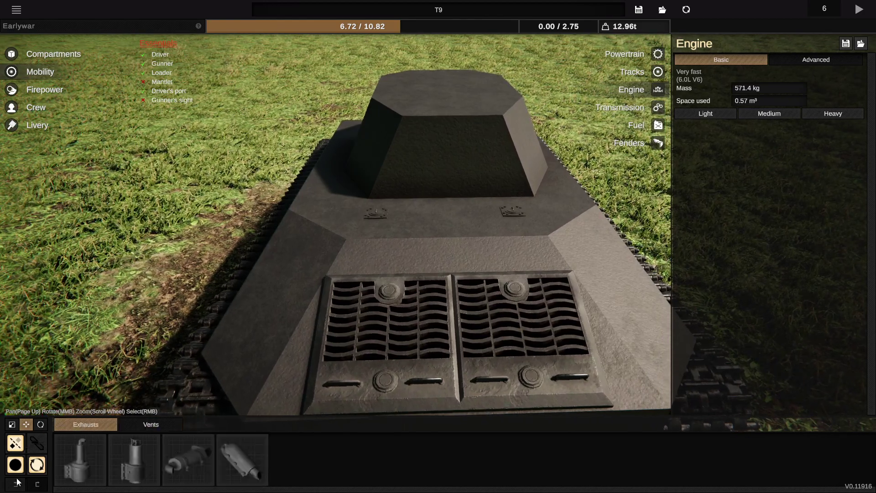
{"action": "left_click", "coordinate": [233, 462]}
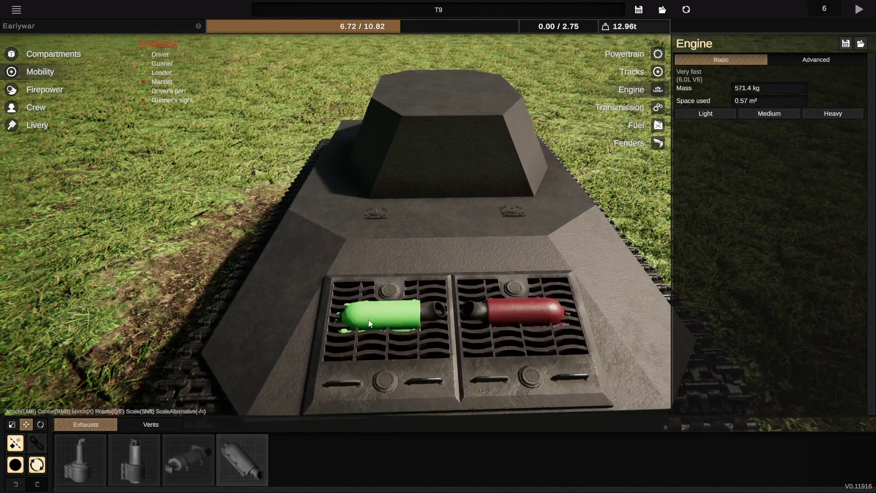
{"action": "key", "text": "e"}
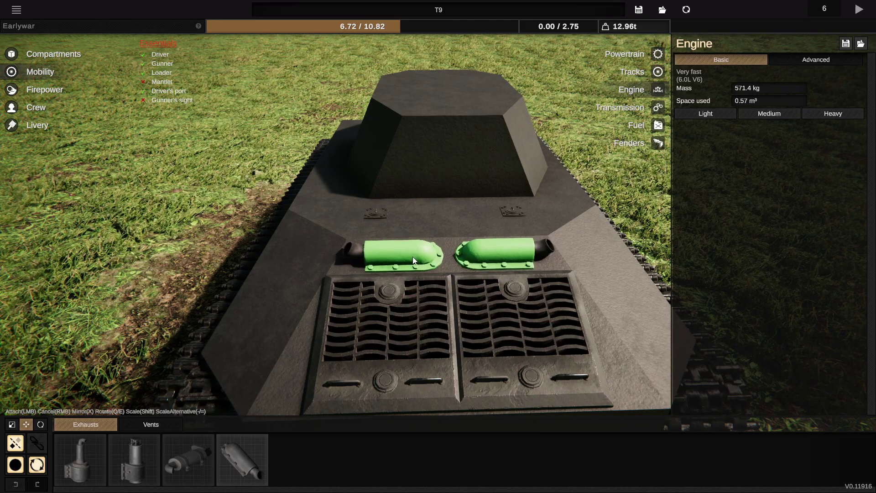
- Move the mirrored fuel fittings from the hull roof onto the sloped rear deck, just above the engine vents
{"action": "left_click", "coordinate": [380, 215]}
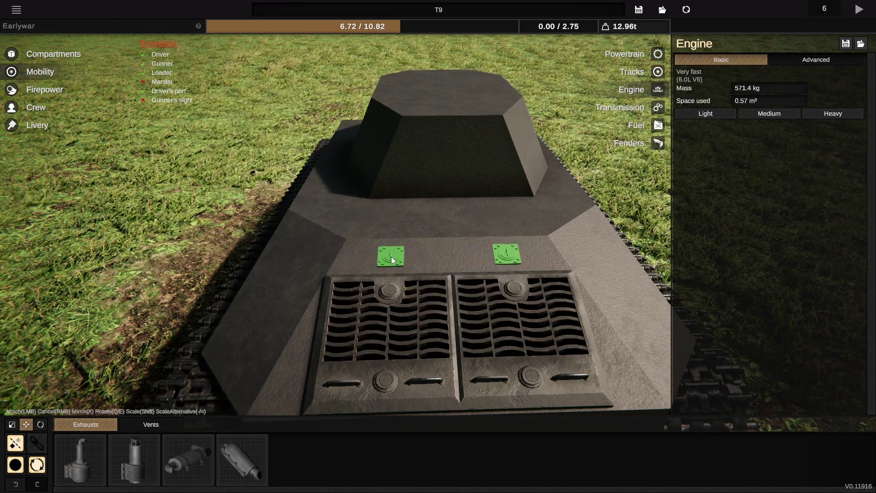
{"action": "left_click_drag", "start_coordinate": [398, 256], "coordinate": [400, 331]}
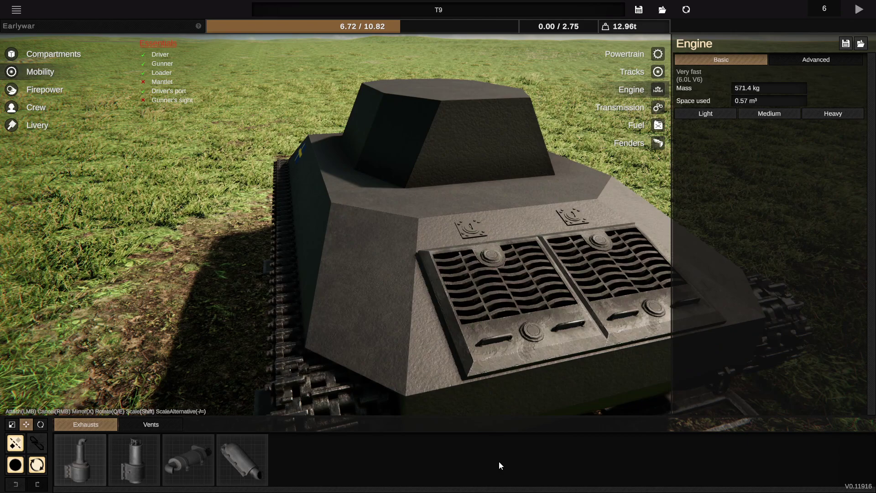
- Attach a mirrored pair of upright exhausts with curved outlets to the hull's vertical rear plate, close to the centreline
{"action": "left_click_drag", "start_coordinate": [499, 461], "coordinate": [468, 412]}
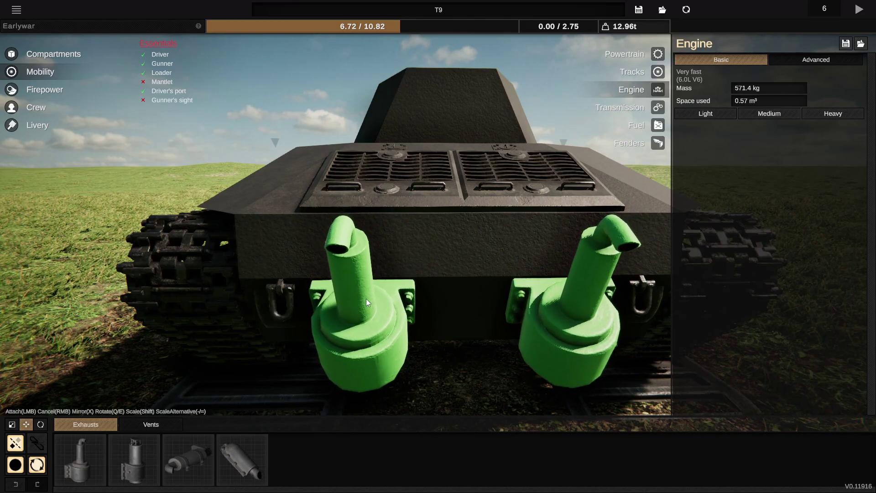
{"action": "left_click", "coordinate": [368, 300]}
{"action": "left_click_drag", "start_coordinate": [368, 299], "coordinate": [315, 285]}
{"action": "left_click", "coordinate": [279, 313]}
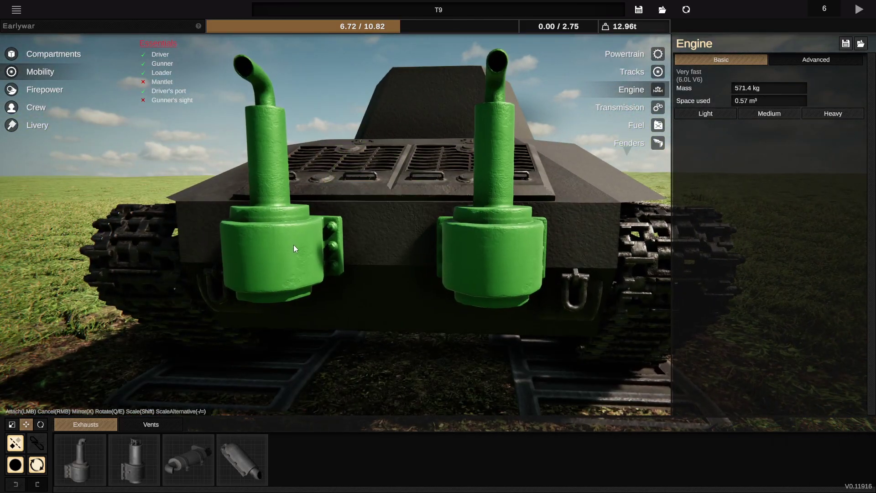
{"action": "left_click", "coordinate": [299, 234]}
{"action": "left_click_drag", "start_coordinate": [313, 237], "coordinate": [355, 244]}
{"action": "scroll", "coordinate": [328, 242], "scroll_direction": "down", "scroll_amount": 5}
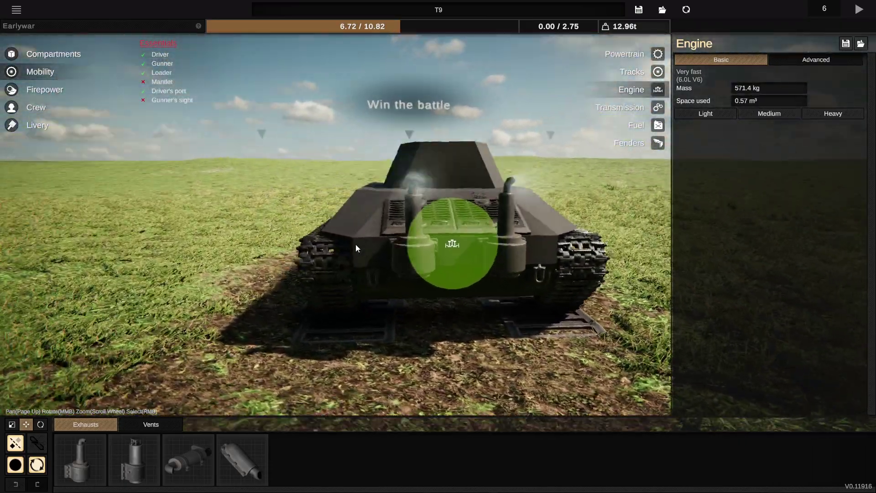
{"action": "scroll", "coordinate": [355, 245], "scroll_direction": "up", "scroll_amount": 6}
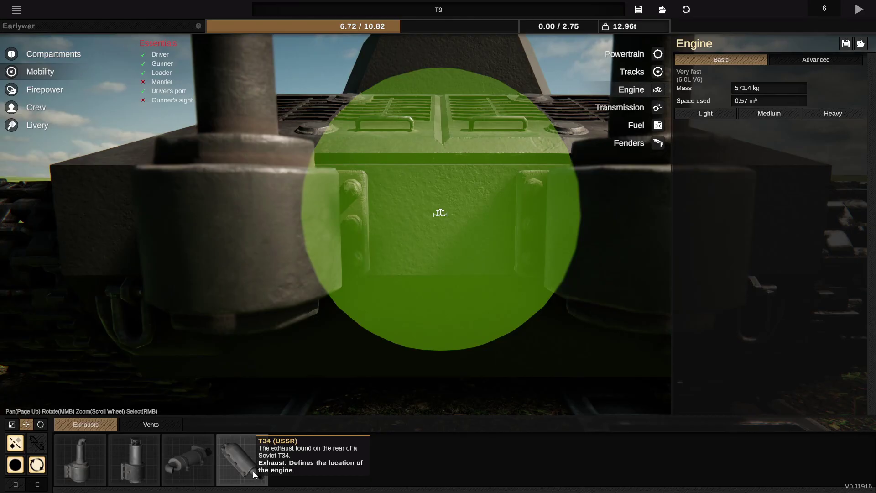
{"action": "scroll", "coordinate": [345, 290], "scroll_direction": "down", "scroll_amount": 5}
{"action": "scroll", "coordinate": [340, 292], "scroll_direction": "up", "scroll_amount": 3}
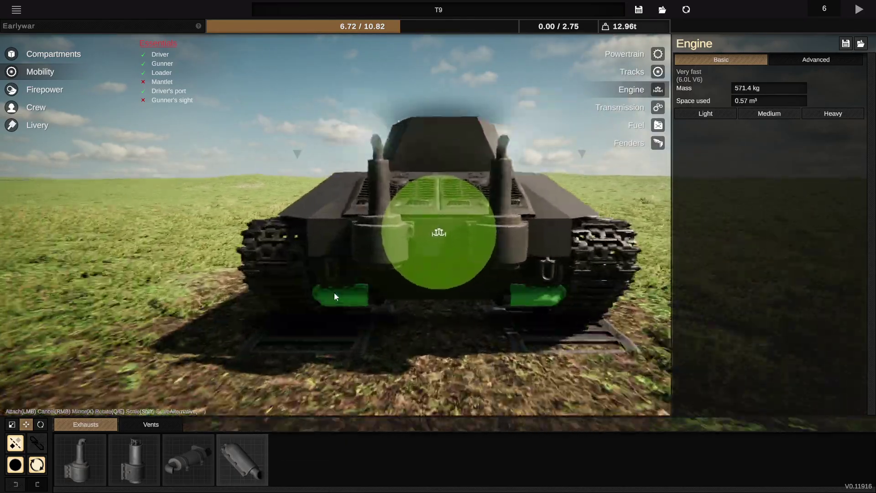
{"action": "scroll", "coordinate": [136, 340], "scroll_direction": "down", "scroll_amount": 4}
{"action": "right_click", "coordinate": [187, 332]}
{"action": "left_click_drag", "start_coordinate": [273, 328], "coordinate": [218, 325]}
{"action": "scroll", "coordinate": [340, 341], "scroll_direction": "up", "scroll_amount": 4}
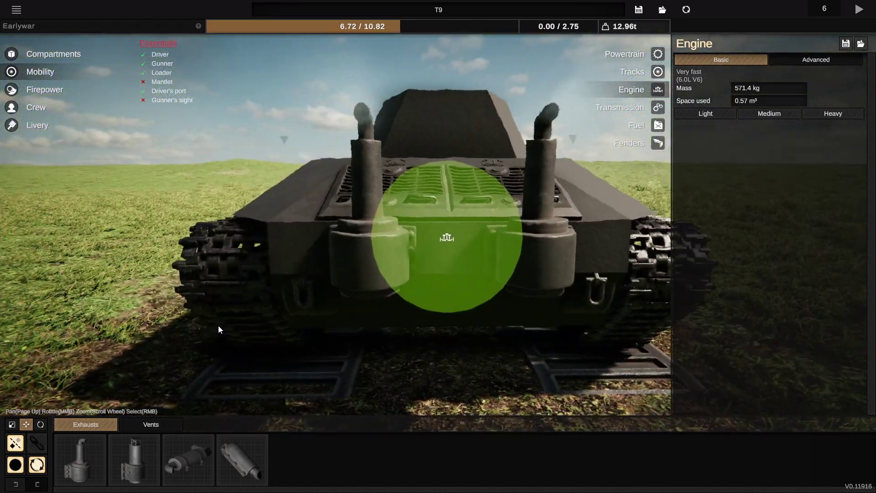
- Move the mirrored upright exhausts outward on the rear plate so they stand beside the engine vents near the hull's corners
{"action": "left_click", "coordinate": [375, 248]}
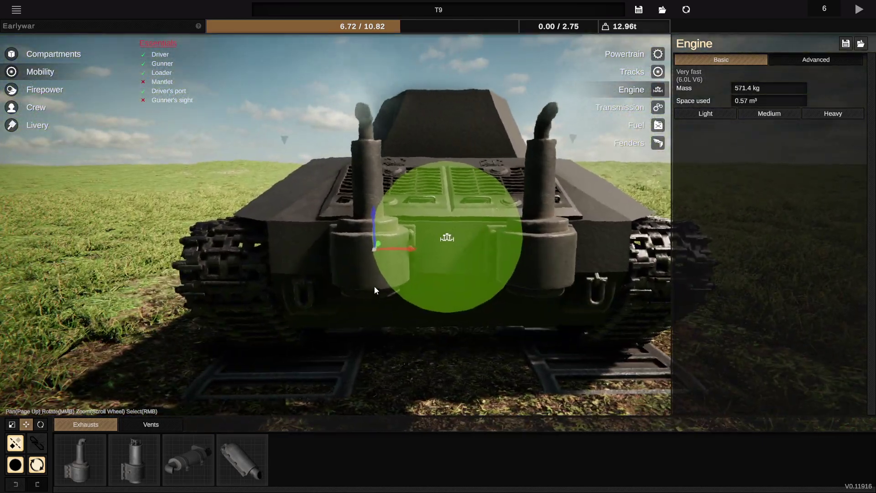
{"action": "left_click", "coordinate": [384, 240]}
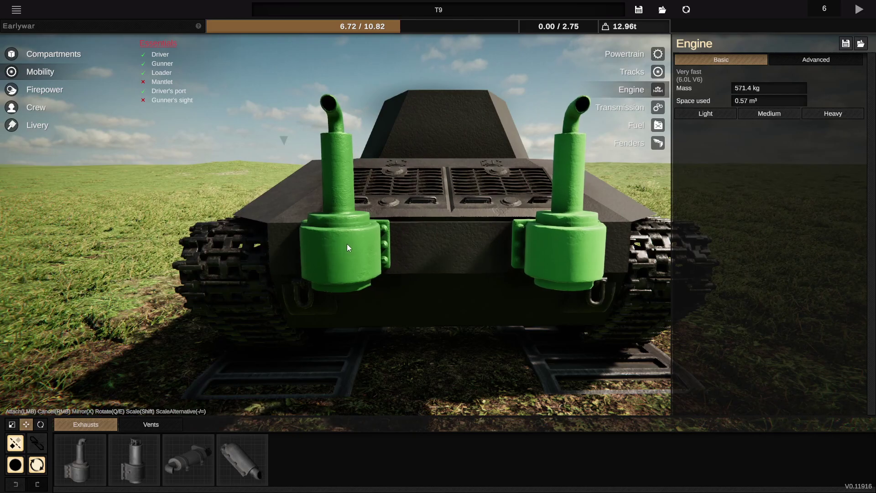
{"action": "left_click", "coordinate": [316, 248]}
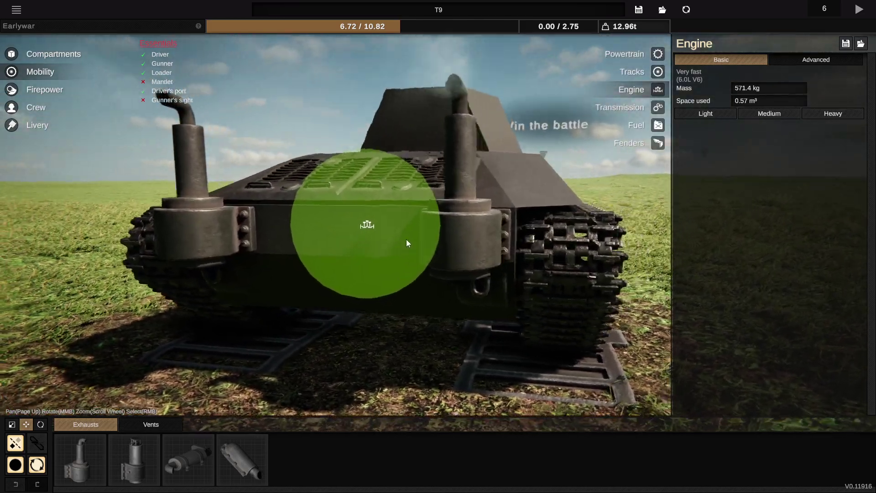
- Enlarge the Swedish flag decal on the hull's side armour and reattach it near the front edge
{"action": "scroll", "coordinate": [406, 241], "scroll_direction": "down", "scroll_amount": 3}
{"action": "left_click_drag", "start_coordinate": [406, 241], "coordinate": [327, 255]}
{"action": "scroll", "coordinate": [384, 242], "scroll_direction": "up", "scroll_amount": 4}
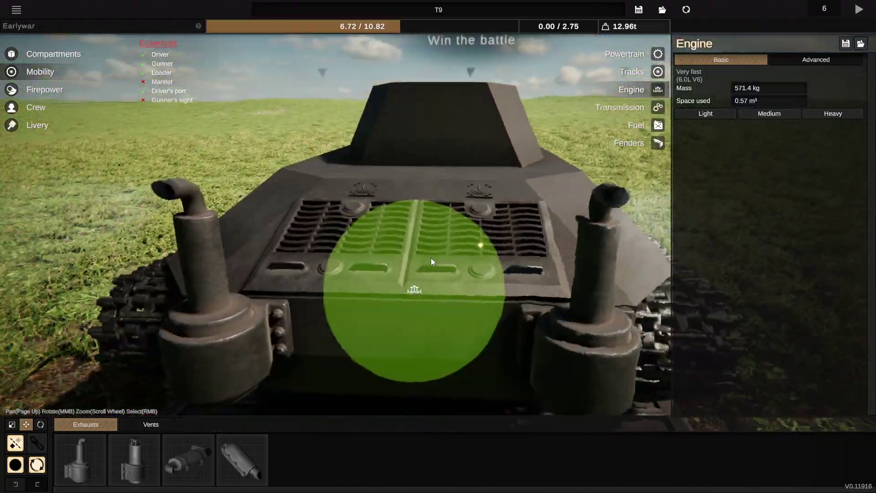
{"action": "scroll", "coordinate": [431, 259], "scroll_direction": "down", "scroll_amount": 3}
{"action": "scroll", "coordinate": [417, 265], "scroll_direction": "up", "scroll_amount": 3}
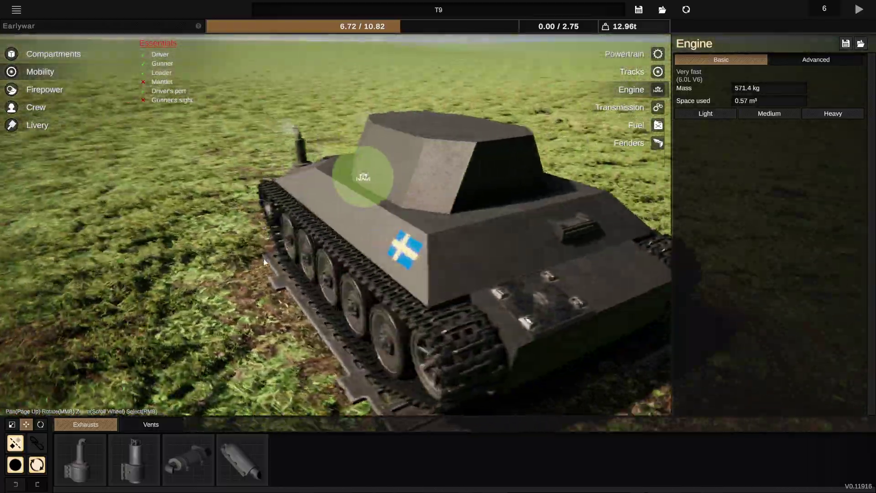
{"action": "scroll", "coordinate": [302, 271], "scroll_direction": "up", "scroll_amount": 2}
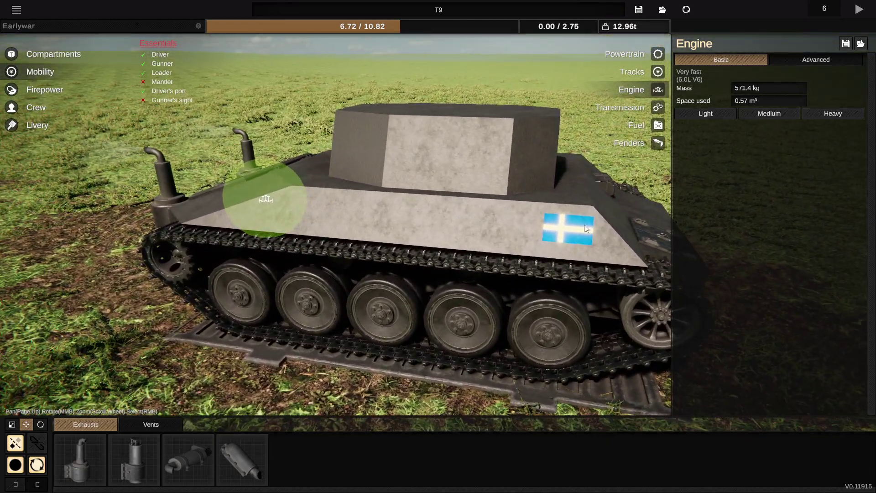
{"action": "right_click", "coordinate": [560, 229]}
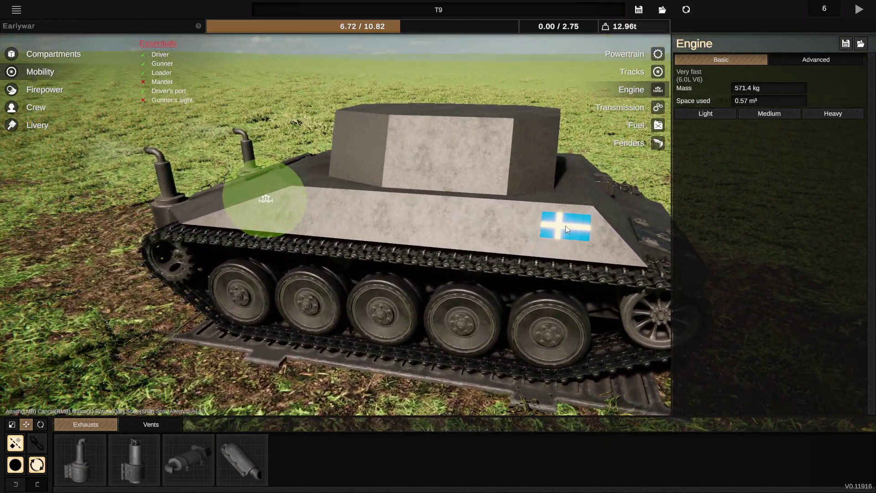
{"action": "scroll", "coordinate": [565, 225], "scroll_direction": "up", "scroll_amount": 3}
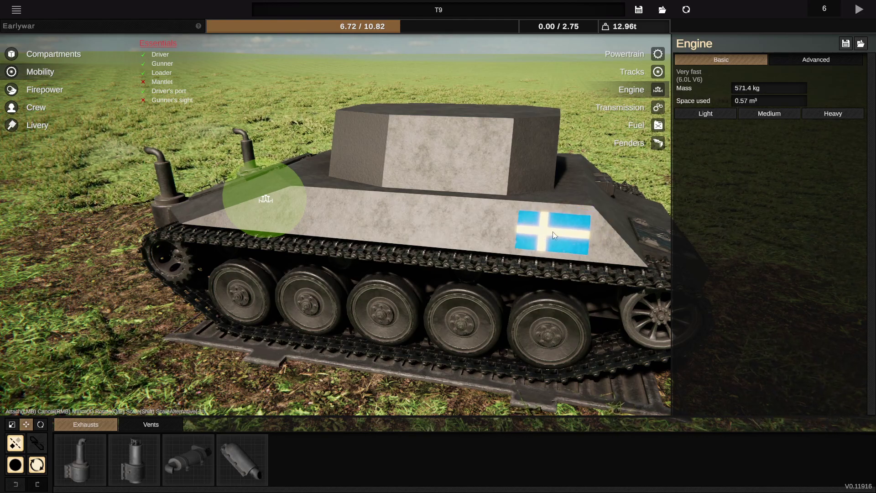
{"action": "left_click", "coordinate": [548, 228]}
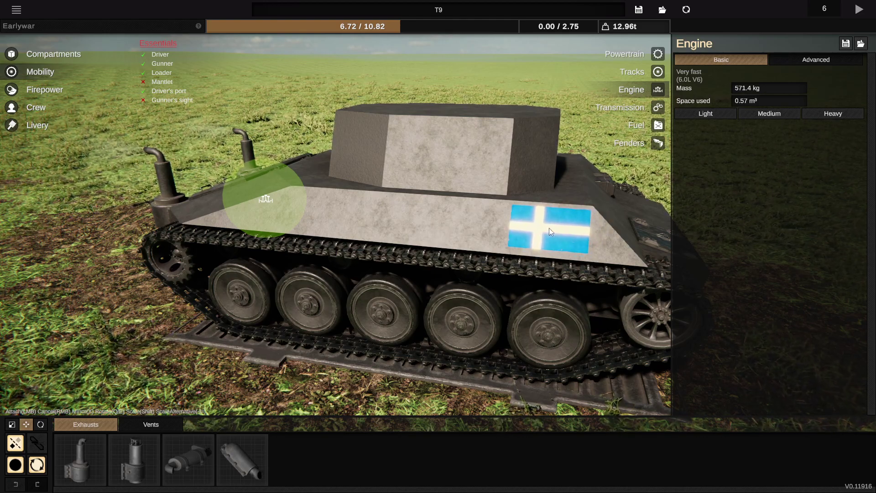
{"action": "left_click_drag", "start_coordinate": [538, 226], "coordinate": [412, 227]}
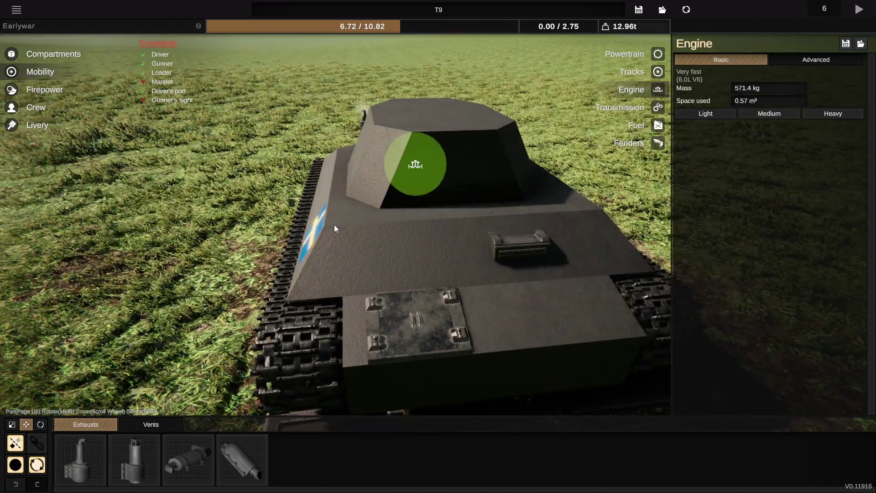
- Scale the driver's port on the sloped front plate in width, height and depth
{"action": "left_click_drag", "start_coordinate": [334, 225], "coordinate": [486, 244]}
{"action": "right_click", "coordinate": [504, 238]}
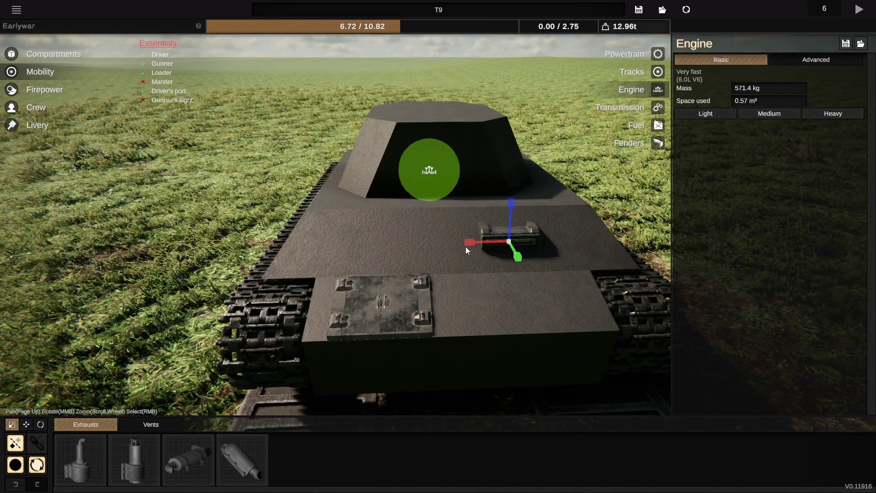
{"action": "left_click_drag", "start_coordinate": [468, 239], "coordinate": [453, 239]}
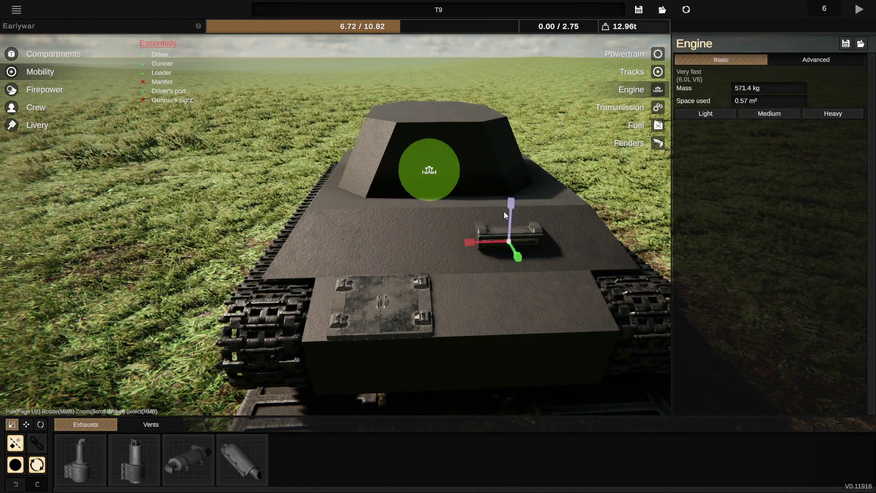
{"action": "left_click_drag", "start_coordinate": [504, 211], "coordinate": [504, 206]}
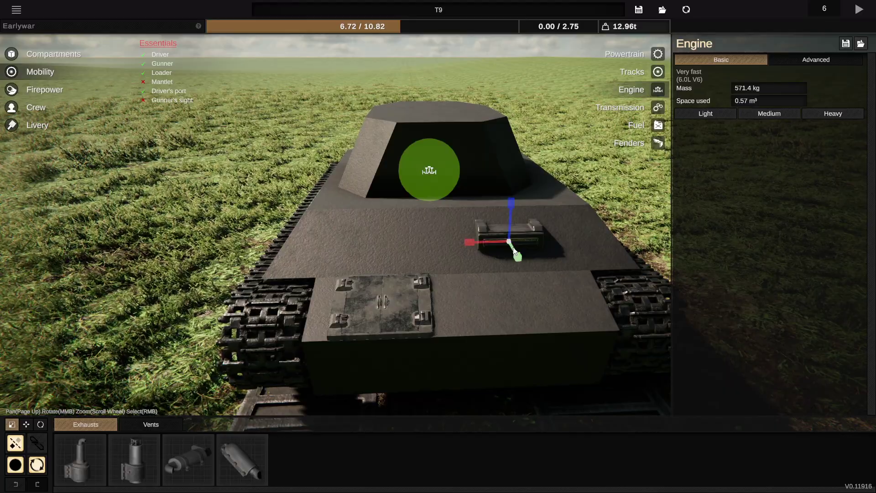
{"action": "left_click_drag", "start_coordinate": [513, 251], "coordinate": [703, 245]}
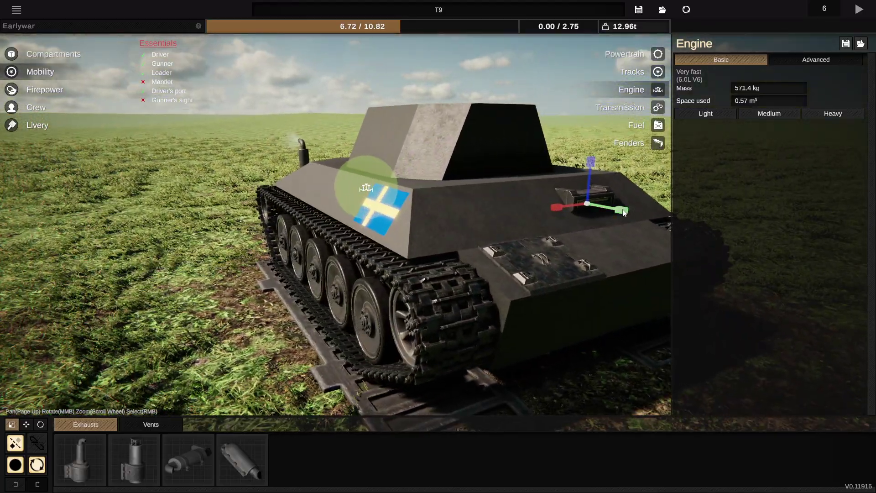
{"action": "left_click_drag", "start_coordinate": [630, 212], "coordinate": [683, 259]}
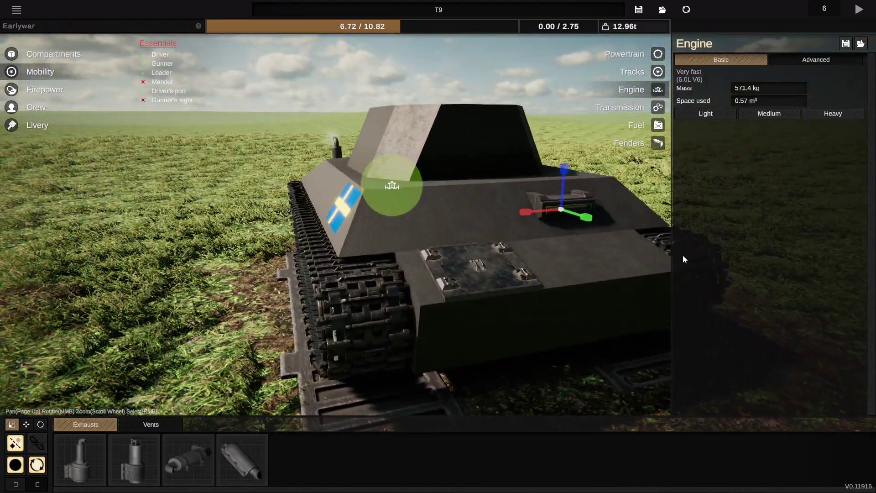
{"action": "mouse_move", "coordinate": [654, 184]}
{"action": "left_mouse_down"}
{"action": "mouse_move", "coordinate": [474, 189]}
{"action": "mouse_move", "coordinate": [623, 195]}
{"action": "left_mouse_up"}
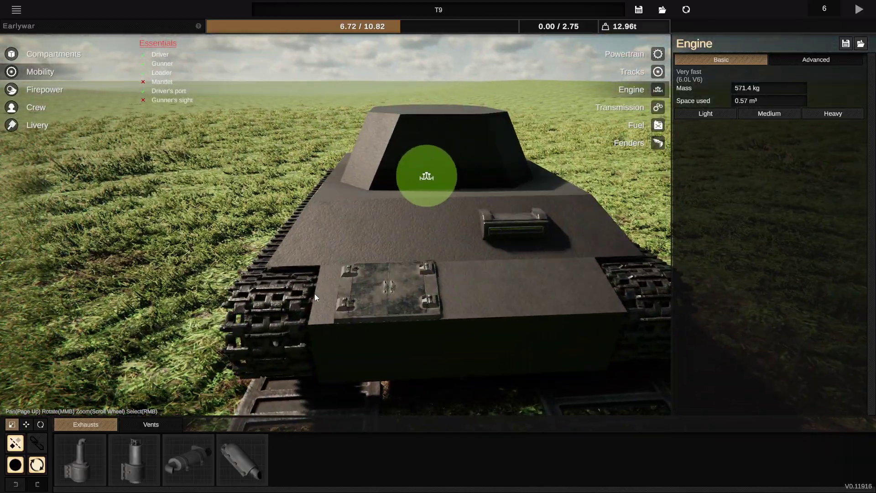
- Turn off mirroring and move the hinged hatch from the lower nose plate onto the sloped front plate beside the driver's port
{"action": "left_click", "coordinate": [390, 281]}
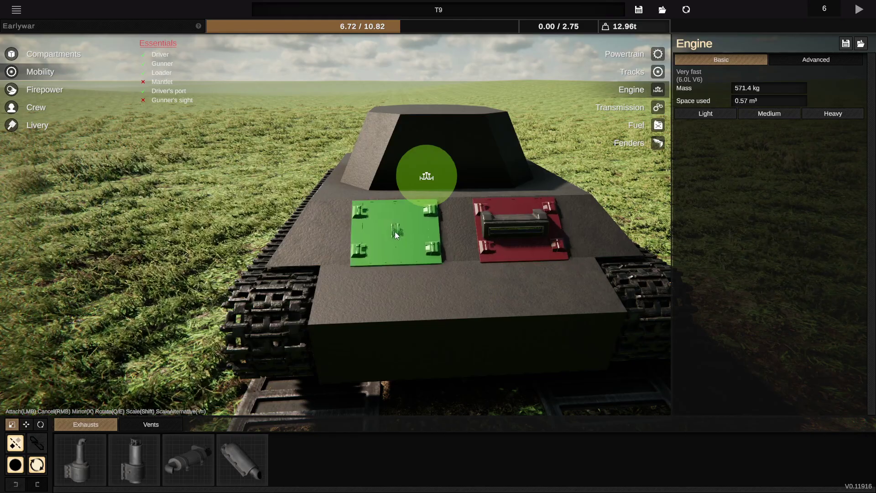
{"action": "left_click", "coordinate": [15, 443]}
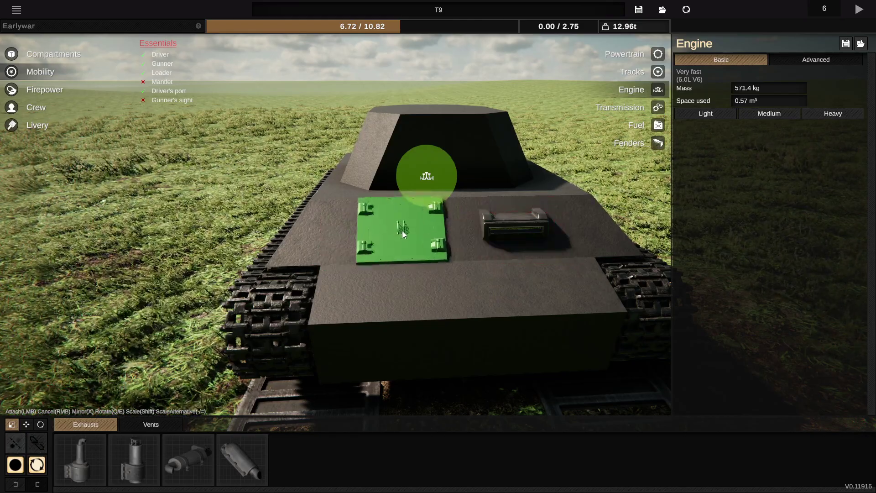
{"action": "left_click", "coordinate": [402, 231]}
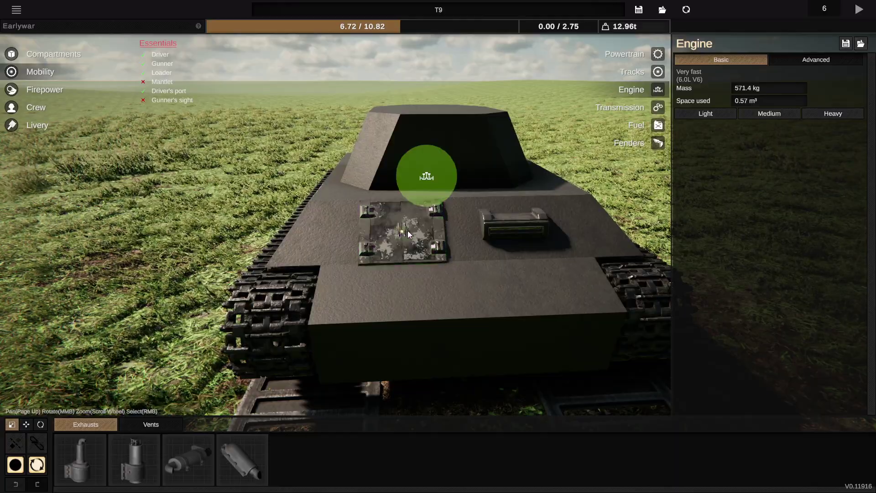
{"action": "mouse_move", "coordinate": [402, 230]}
{"action": "left_mouse_down"}
{"action": "mouse_move", "coordinate": [371, 243]}
{"action": "mouse_move", "coordinate": [319, 234]}
{"action": "mouse_move", "coordinate": [398, 231]}
{"action": "left_mouse_up"}
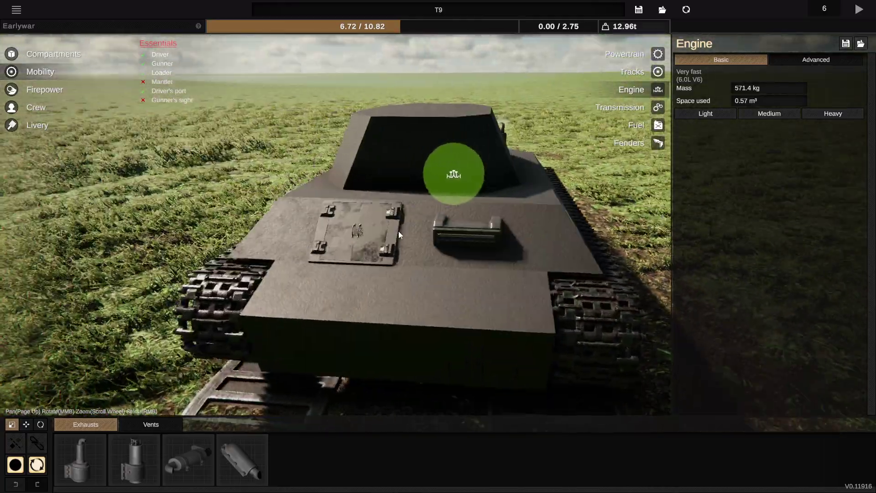
- Delete the hinged hatch from the sloped front plate beside the driver's port
{"action": "scroll", "coordinate": [400, 234], "scroll_direction": "up", "scroll_amount": 5}
{"action": "scroll", "coordinate": [420, 218], "scroll_direction": "down", "scroll_amount": 4}
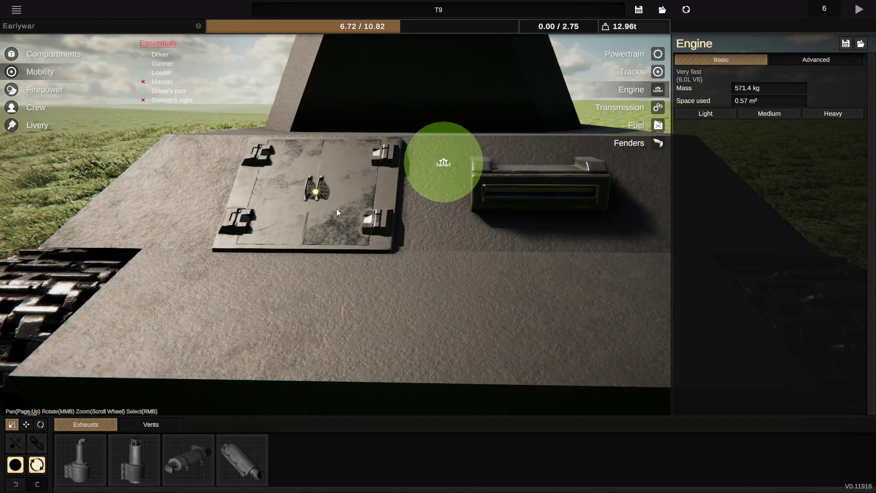
{"action": "key", "text": "Delete"}
{"action": "left_click", "coordinate": [32, 88]}
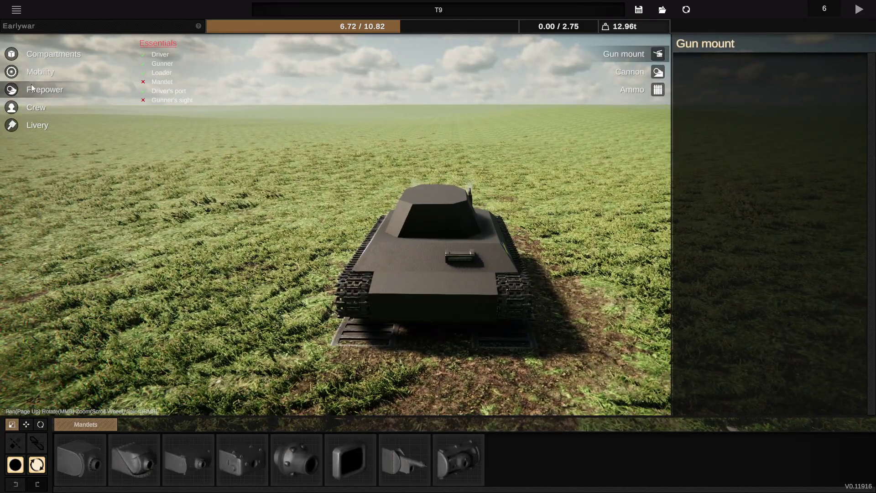
{"action": "left_click", "coordinate": [61, 72]}
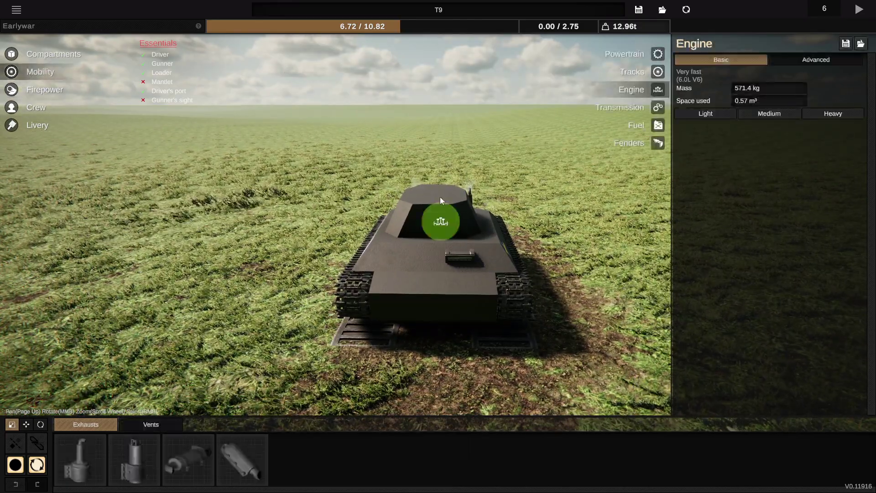
{"action": "scroll", "coordinate": [439, 197], "scroll_direction": "up", "scroll_amount": 3}
{"action": "left_click_drag", "start_coordinate": [492, 215], "coordinate": [484, 173]}
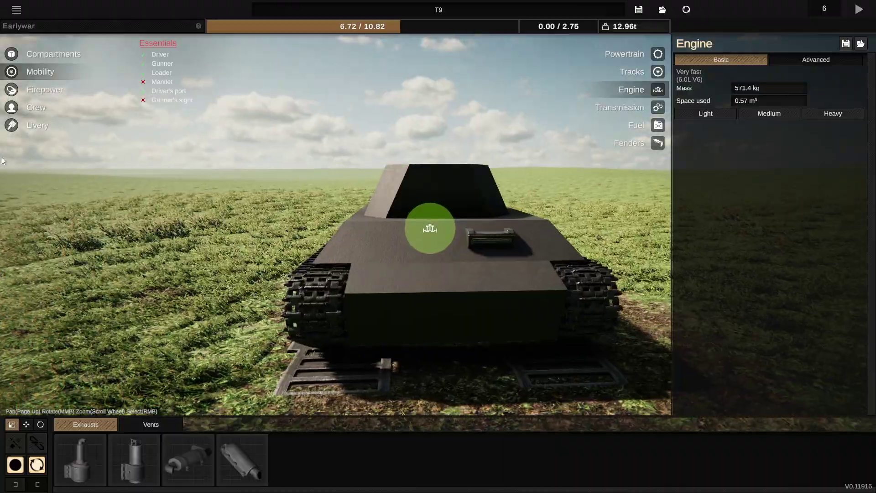
- Attach the wide slotted mantlet with the coaxial machine gun to the turret's front face
{"action": "left_click", "coordinate": [32, 89]}
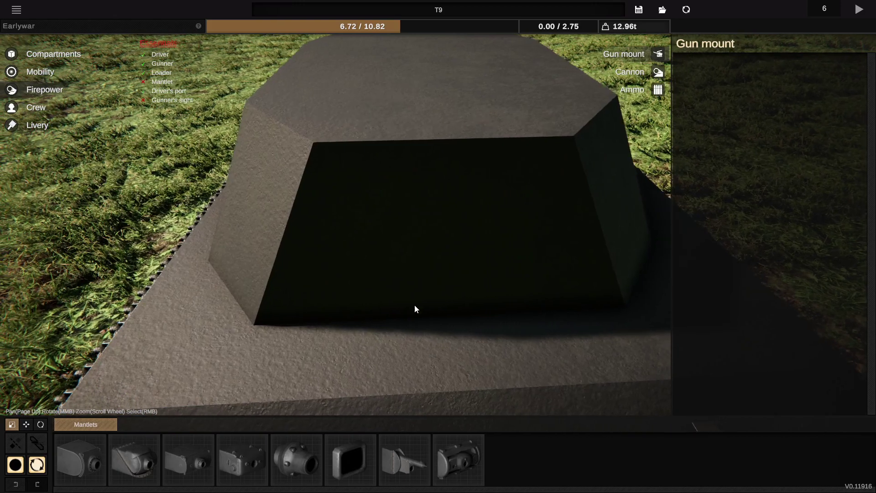
{"action": "left_click", "coordinate": [133, 457]}
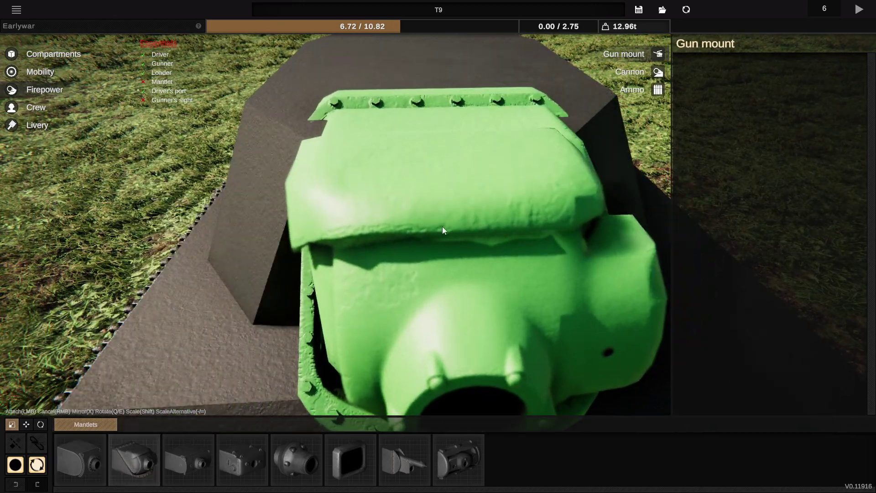
{"action": "scroll", "coordinate": [443, 227], "scroll_direction": "down", "scroll_amount": 5}
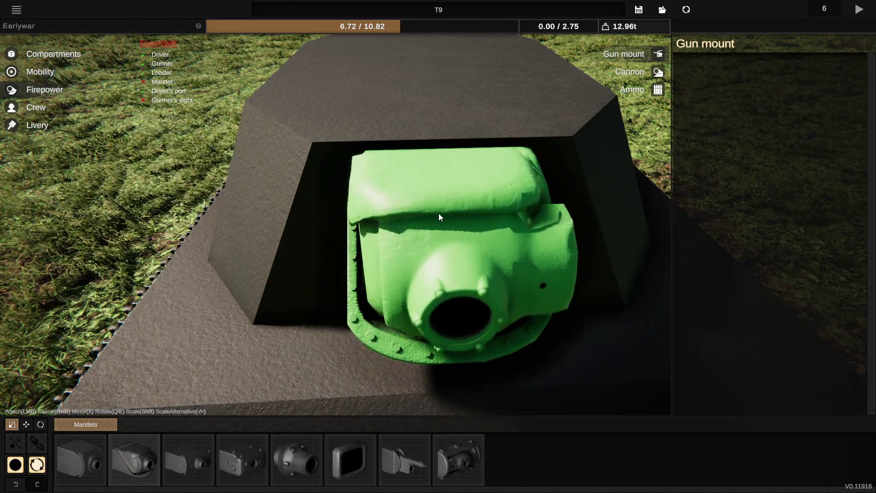
{"action": "right_click", "coordinate": [438, 213]}
{"action": "left_click", "coordinate": [463, 476]}
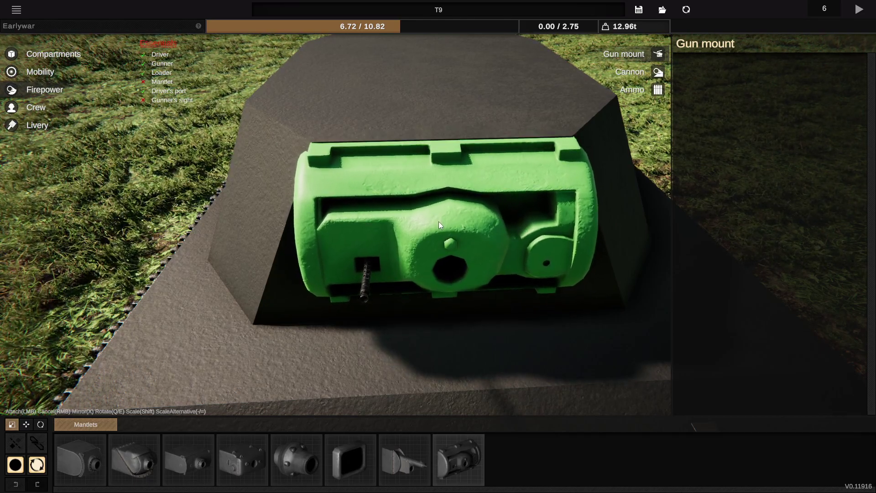
{"action": "left_click", "coordinate": [439, 221]}
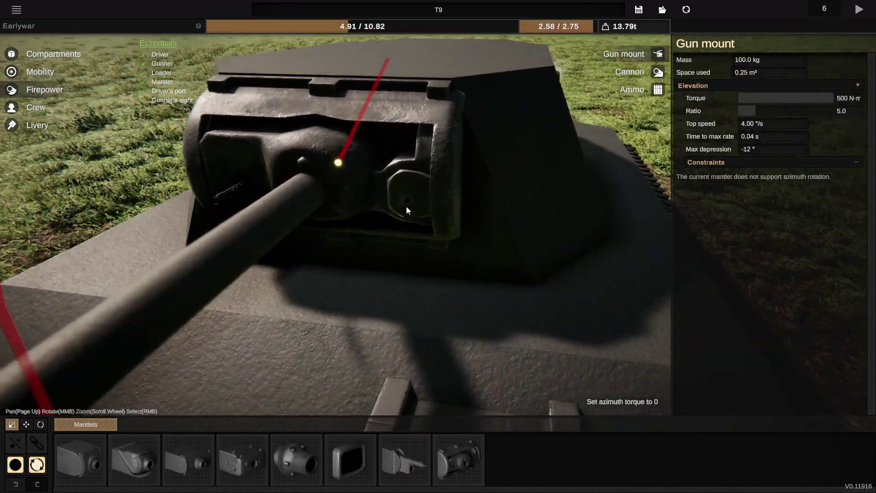
- Inspect the fitted mantlet from the front and delete it from the turret
{"action": "left_click_drag", "start_coordinate": [407, 207], "coordinate": [489, 218]}
{"action": "scroll", "coordinate": [479, 205], "scroll_direction": "up", "scroll_amount": 3}
{"action": "scroll", "coordinate": [499, 213], "scroll_direction": "down", "scroll_amount": 5}
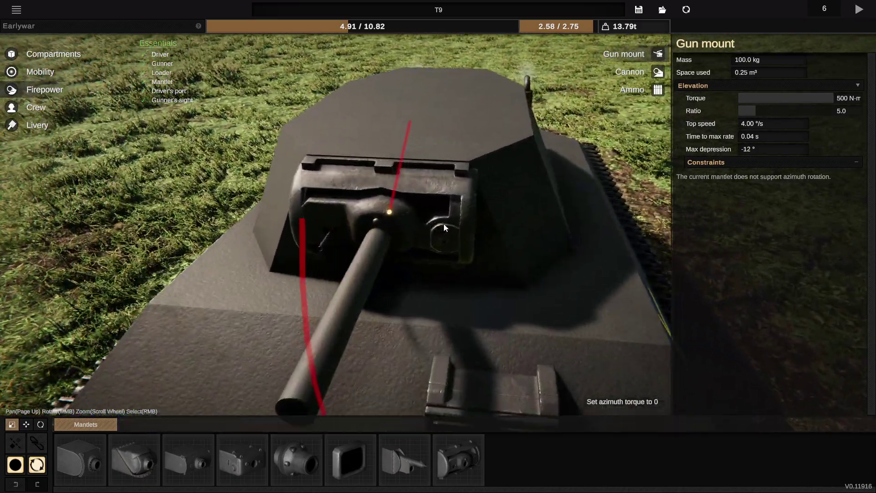
{"action": "scroll", "coordinate": [456, 220], "scroll_direction": "up", "scroll_amount": 3}
{"action": "left_click_drag", "start_coordinate": [450, 131], "coordinate": [452, 137]}
{"action": "key", "text": "Delete"}
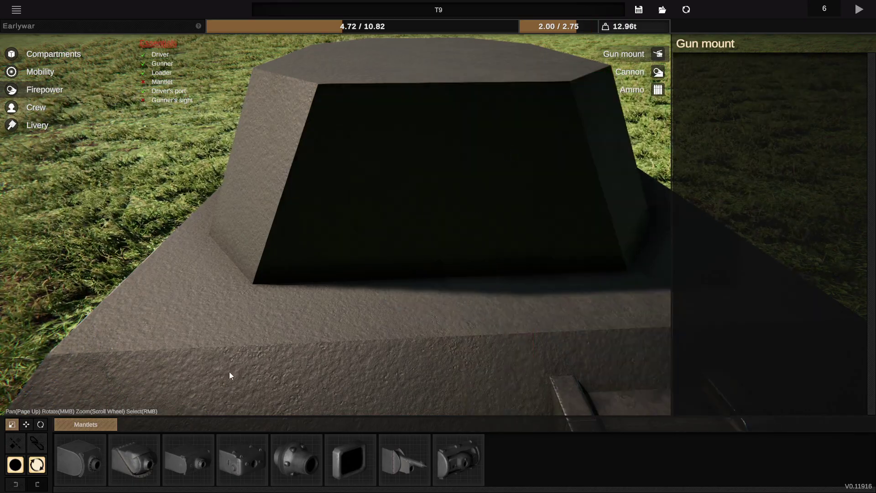
{"action": "left_click_drag", "start_coordinate": [229, 372], "coordinate": [168, 398]}
{"action": "scroll", "coordinate": [168, 398], "scroll_direction": "up", "scroll_amount": 5}
{"action": "scroll", "coordinate": [163, 406], "scroll_direction": "down", "scroll_amount": 5}
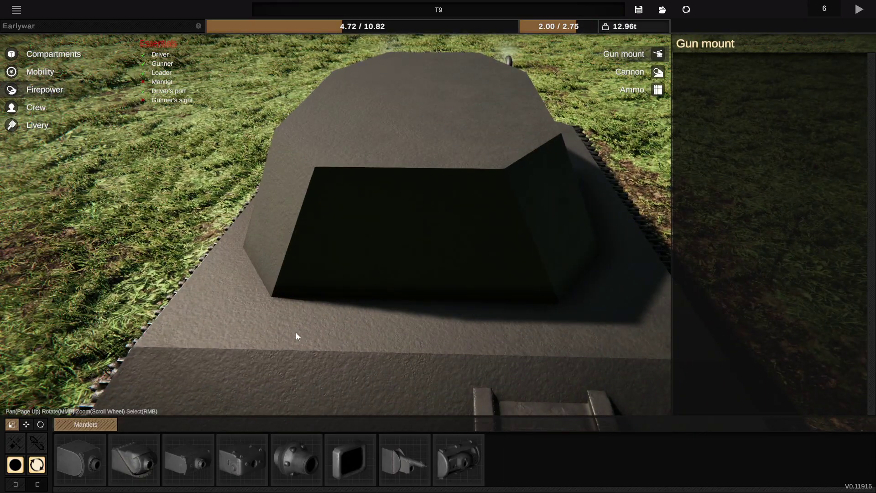
{"action": "left_click_drag", "start_coordinate": [296, 332], "coordinate": [333, 310]}
{"action": "scroll", "coordinate": [193, 313], "scroll_direction": "up", "scroll_amount": 5}
{"action": "scroll", "coordinate": [180, 302], "scroll_direction": "down", "scroll_amount": 5}
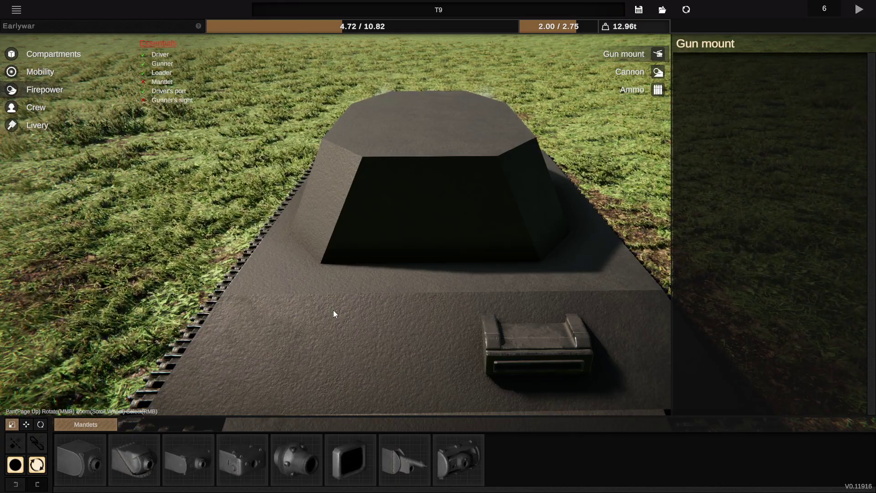
{"action": "left_click_drag", "start_coordinate": [32, 326], "coordinate": [100, 329]}
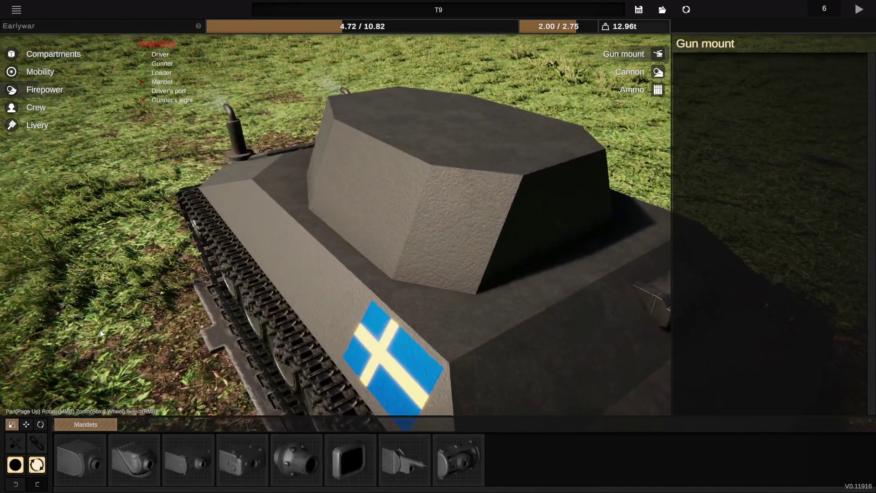
{"action": "left_click", "coordinate": [247, 461]}
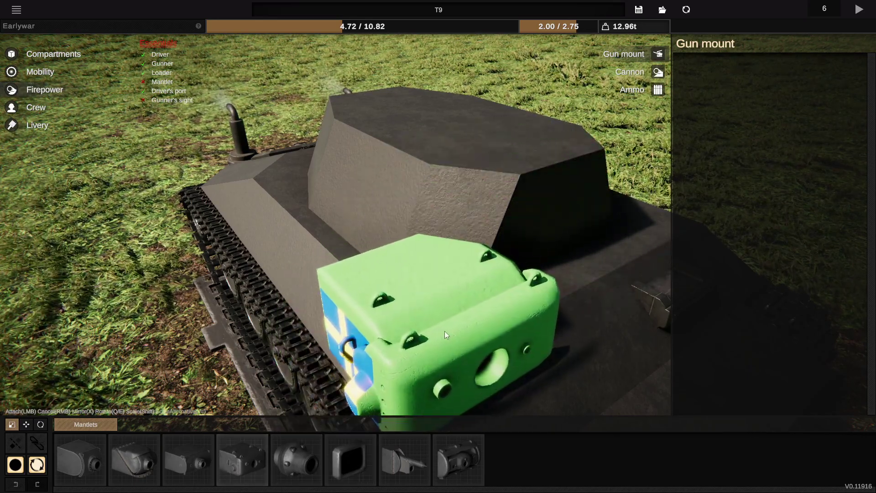
{"action": "left_click_drag", "start_coordinate": [445, 331], "coordinate": [391, 310]}
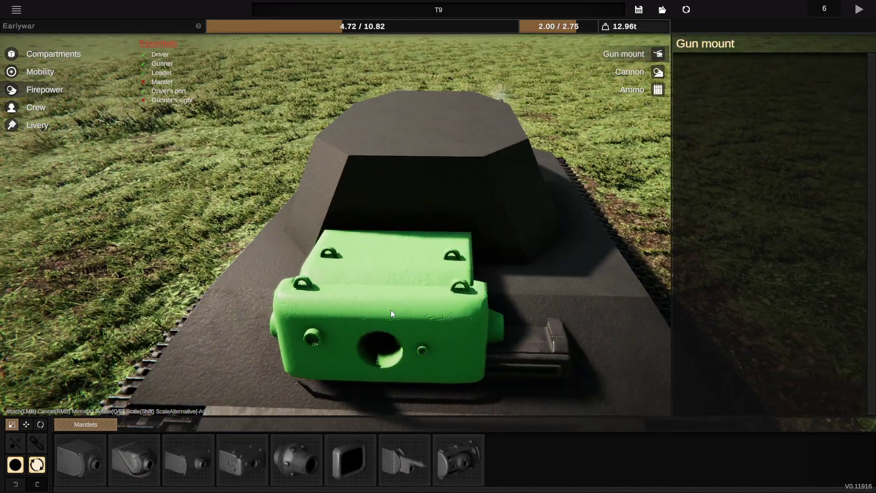
{"action": "right_click", "coordinate": [390, 310]}
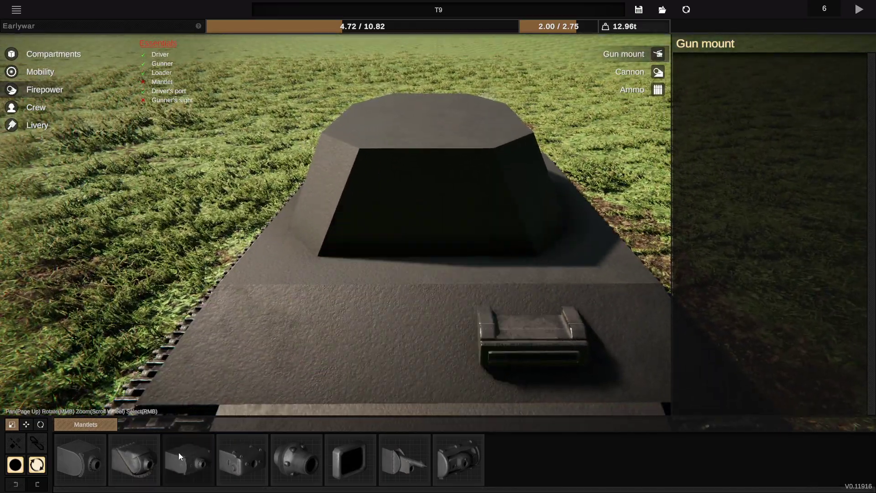
- Try a scaled-down rectangular mantlet with a round bolted barrel collar on the turret's front face, and delete it
{"action": "left_click", "coordinate": [178, 452]}
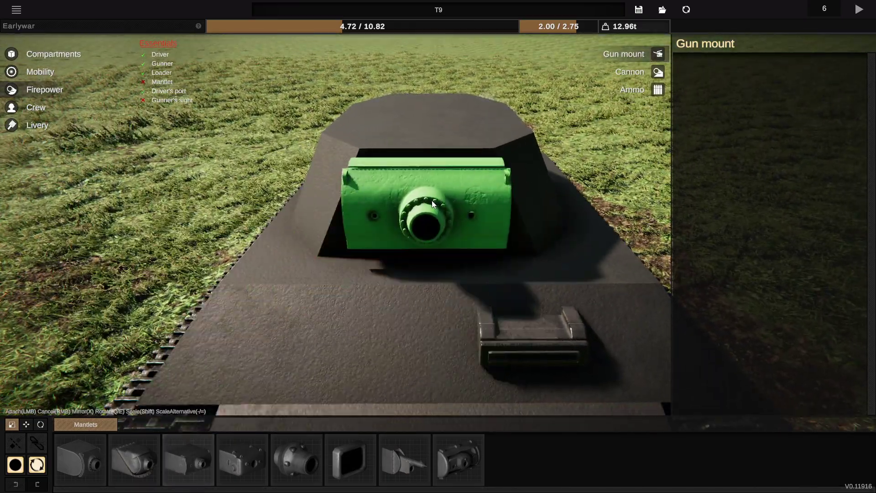
{"action": "key", "text": "minus"}
{"action": "key", "text": "minus"}
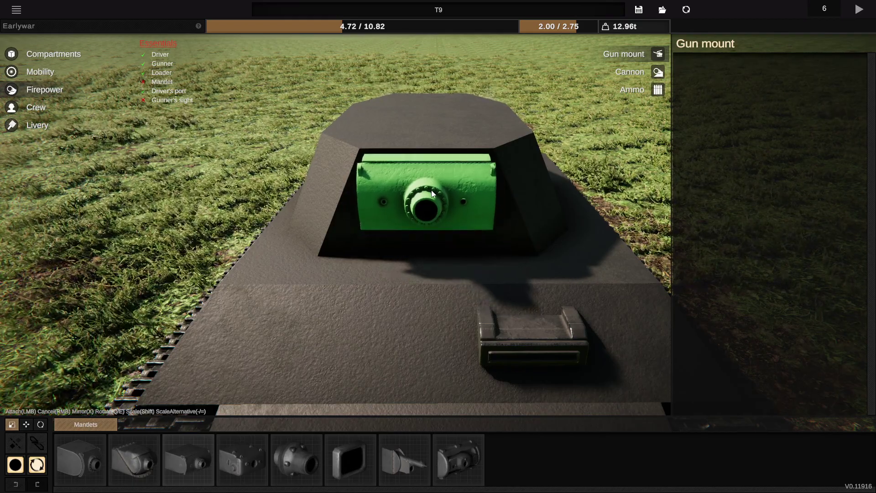
{"action": "key", "text": "equal"}
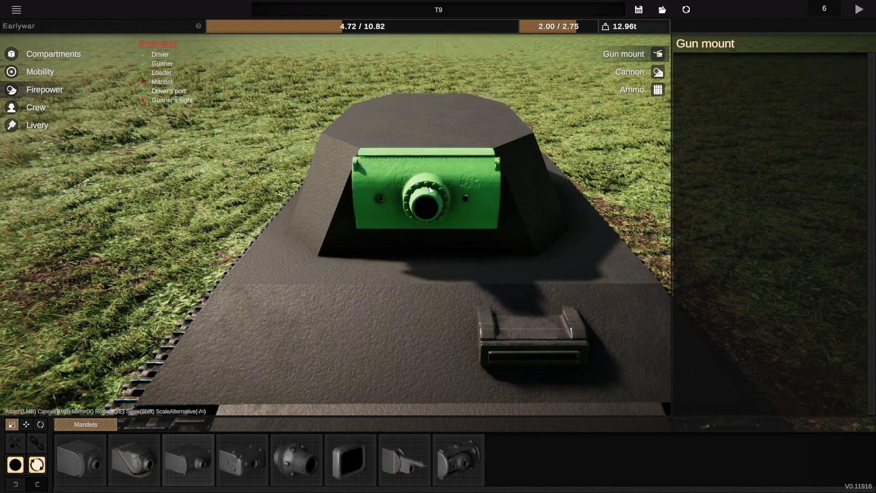
{"action": "left_click", "coordinate": [429, 186]}
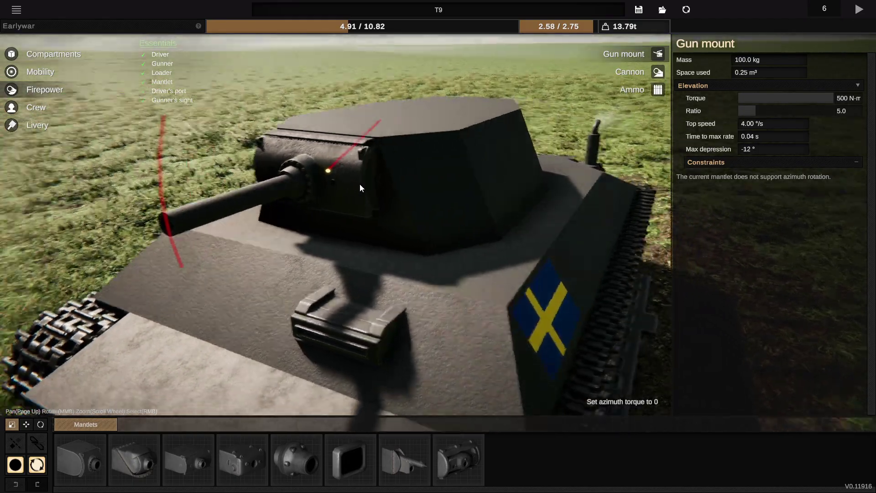
{"action": "left_click_drag", "start_coordinate": [360, 184], "coordinate": [417, 171]}
{"action": "key", "text": "Delete"}
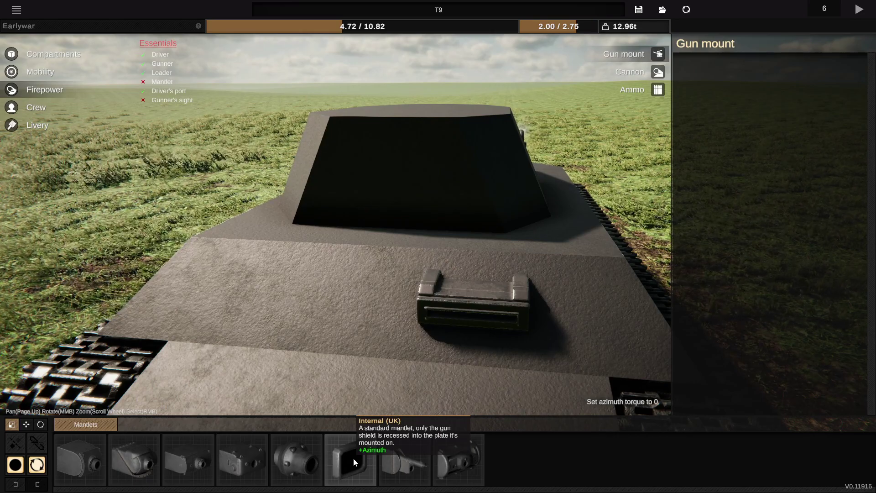
- Enlarge the wide slotted mantlet with the coaxial machine gun and attach it to the turret's front face
{"action": "left_click", "coordinate": [448, 460]}
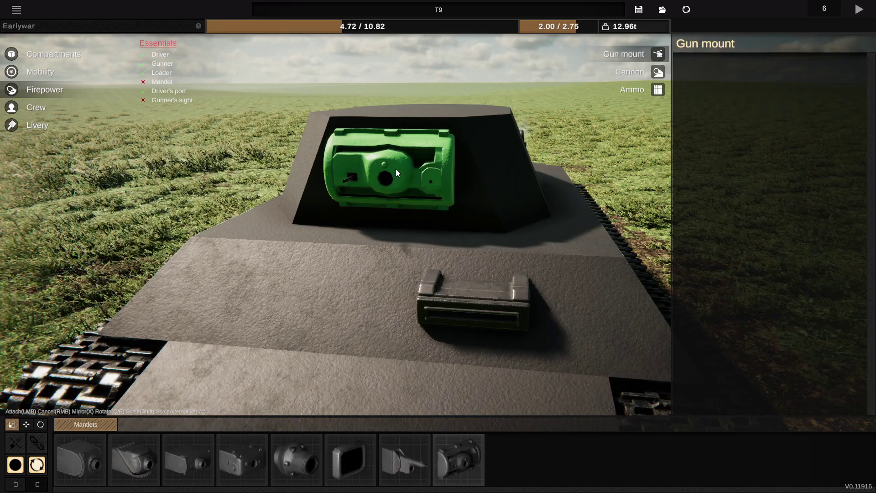
{"action": "key", "text": "equal"}
{"action": "key", "text": "equal"}
{"action": "key", "text": "equal"}
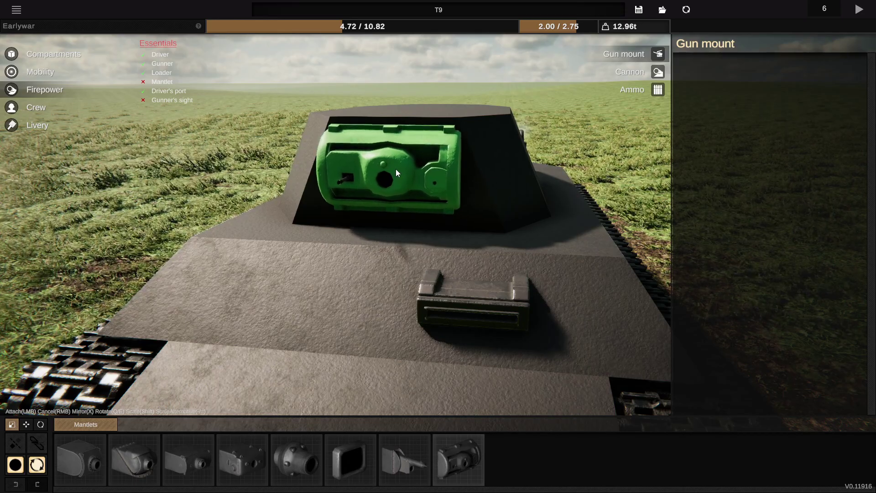
{"action": "left_click", "coordinate": [395, 169]}
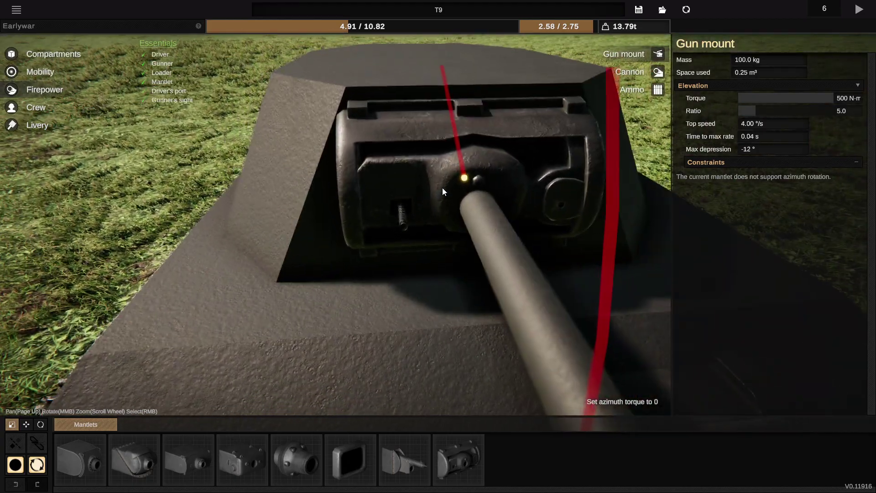
- Adjust the mantlet's height on the turret's front face by moving it along its vertical axis
{"action": "scroll", "coordinate": [370, 168], "scroll_direction": "down", "scroll_amount": 4}
{"action": "left_click_drag", "start_coordinate": [442, 187], "coordinate": [395, 170]}
{"action": "left_click", "coordinate": [395, 174]}
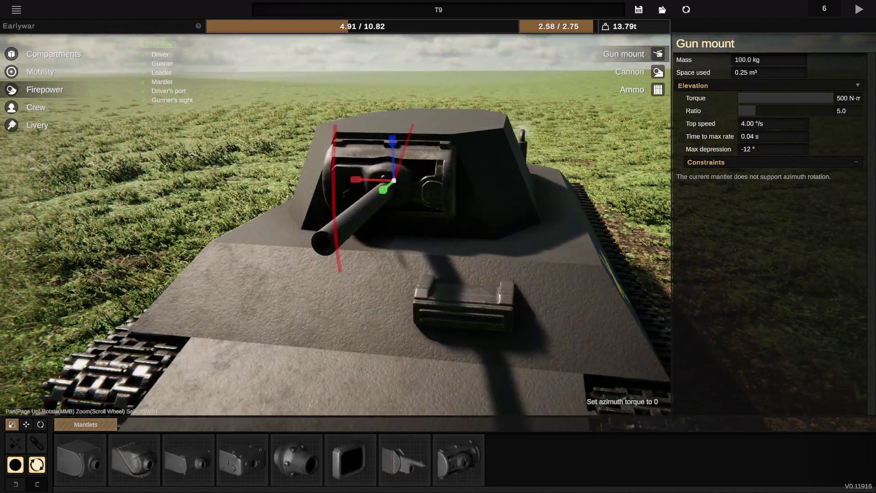
{"action": "left_click", "coordinate": [26, 424]}
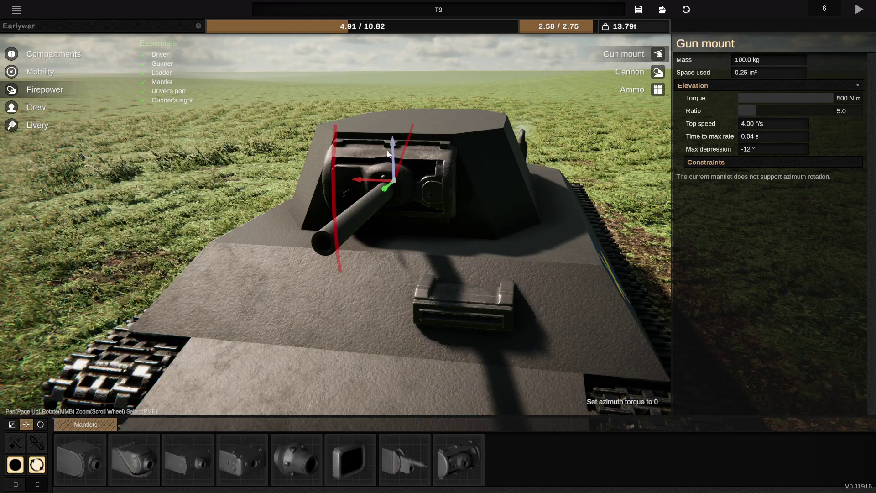
{"action": "left_click_drag", "start_coordinate": [391, 149], "coordinate": [511, 128]}
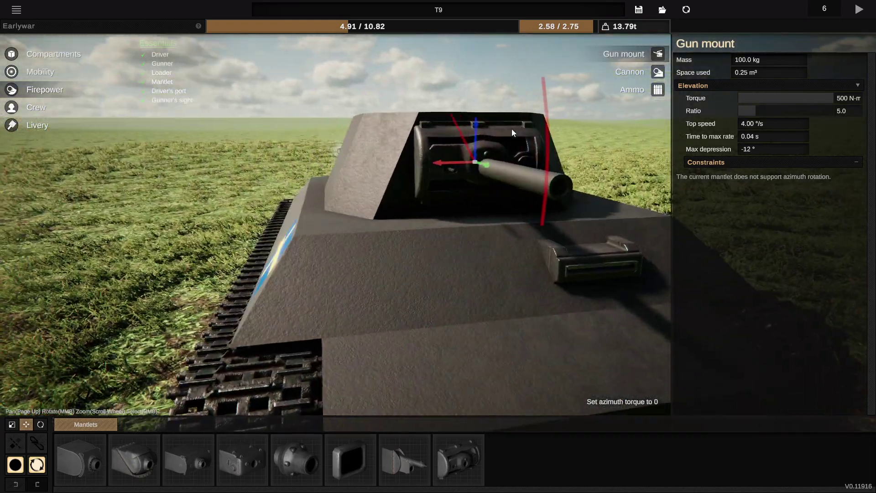
{"action": "left_click_drag", "start_coordinate": [135, 171], "coordinate": [119, 180]}
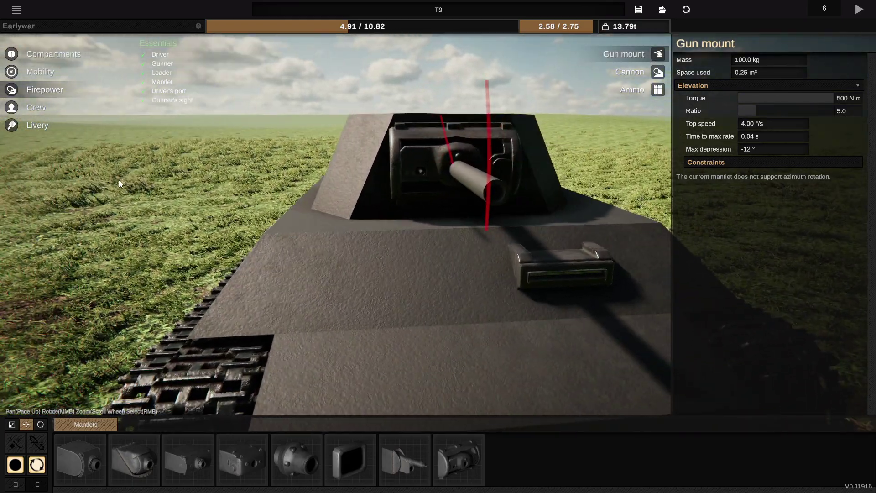
- Open the cannon's caliber value for editing
{"action": "left_click_drag", "start_coordinate": [192, 196], "coordinate": [236, 275]}
{"action": "left_click", "coordinate": [640, 72]}
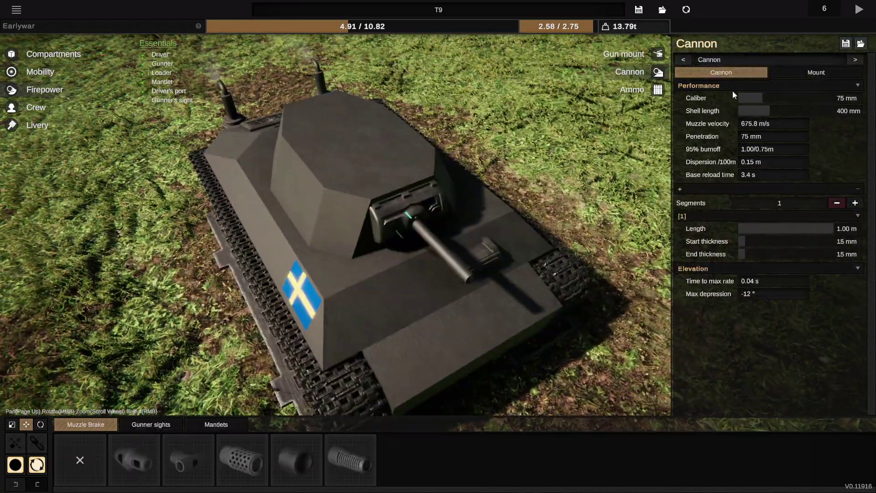
{"action": "left_click", "coordinate": [838, 101]}
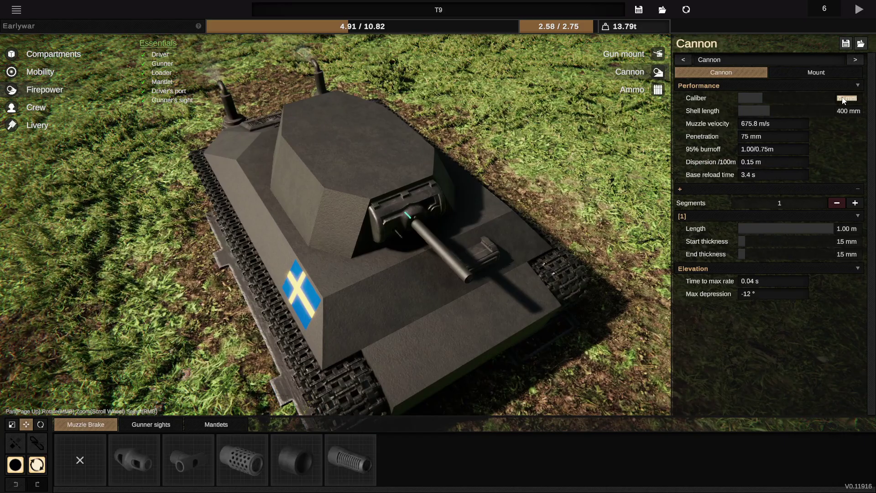